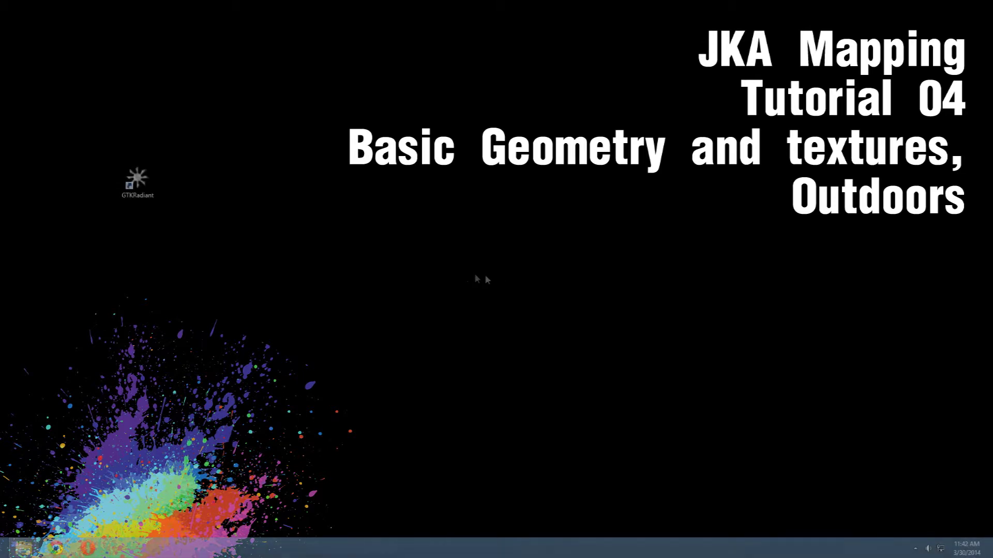
- Start GTKRadiant with Jedi Knight Jedi Academy as the game and open the recent map Tutorial_03.map
{"action": "double_click", "coordinate": [138, 188]}
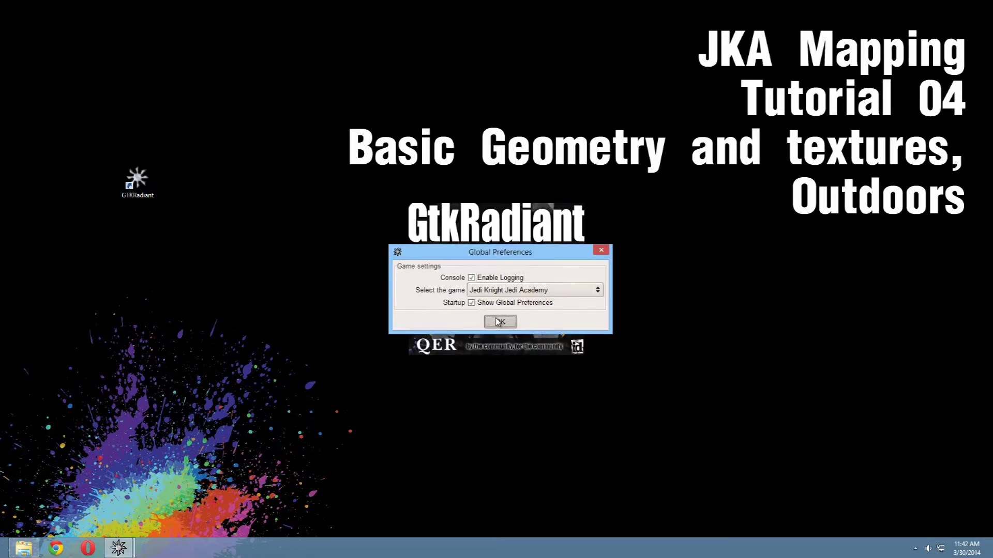
{"action": "left_click", "coordinate": [498, 322]}
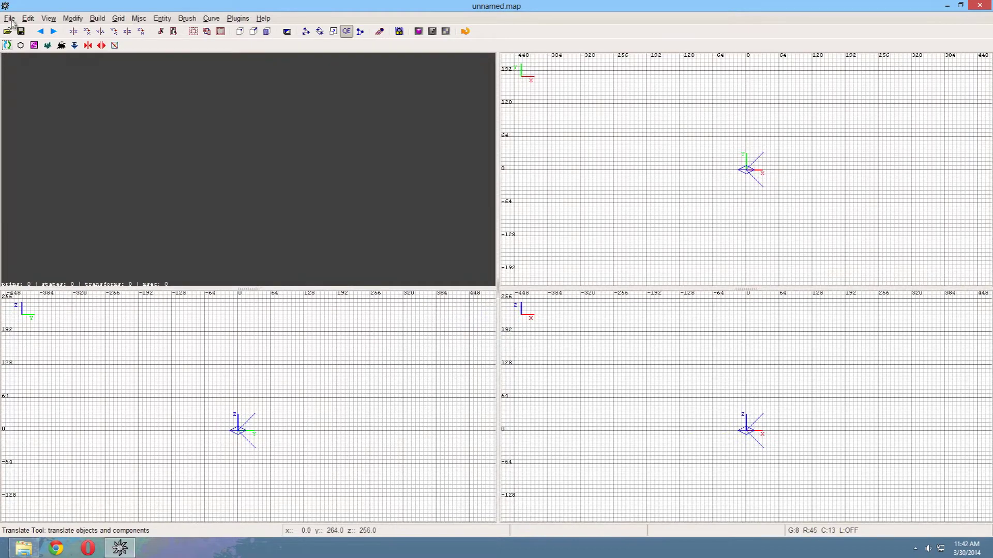
{"action": "left_click", "coordinate": [11, 20]}
{"action": "left_click", "coordinate": [219, 186]}
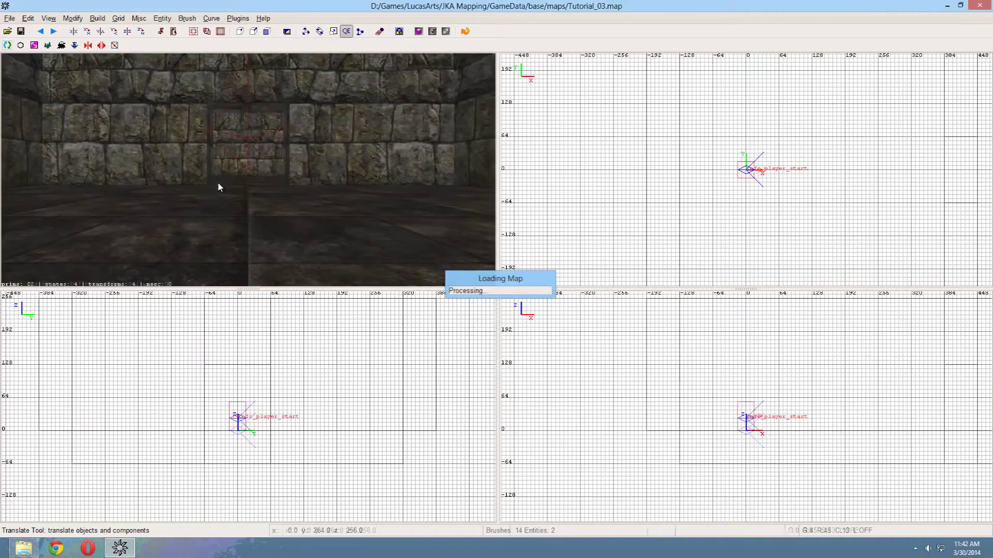
- Save the map under the new name Tutorial_04.map in the maps folder
{"action": "left_click", "coordinate": [9, 18]}
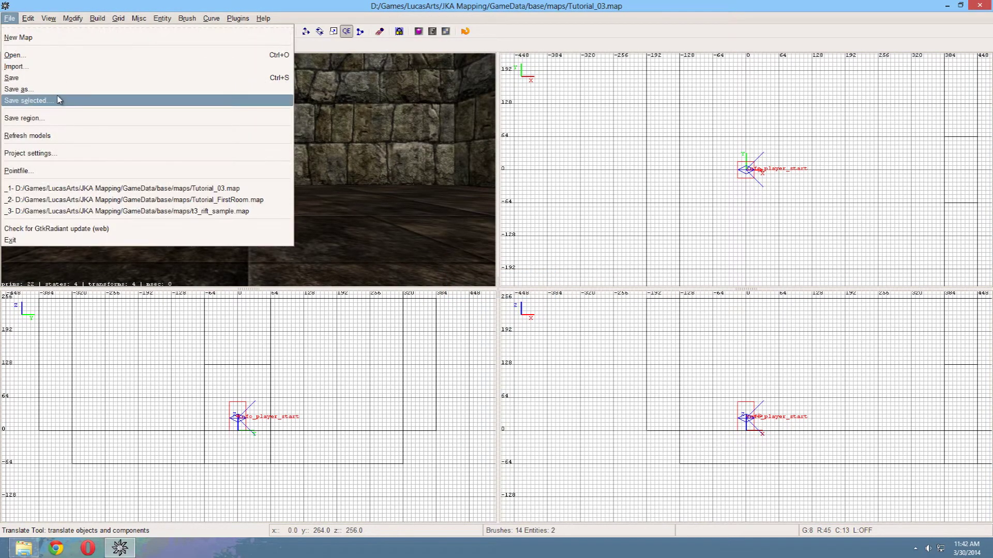
{"action": "left_click", "coordinate": [54, 90]}
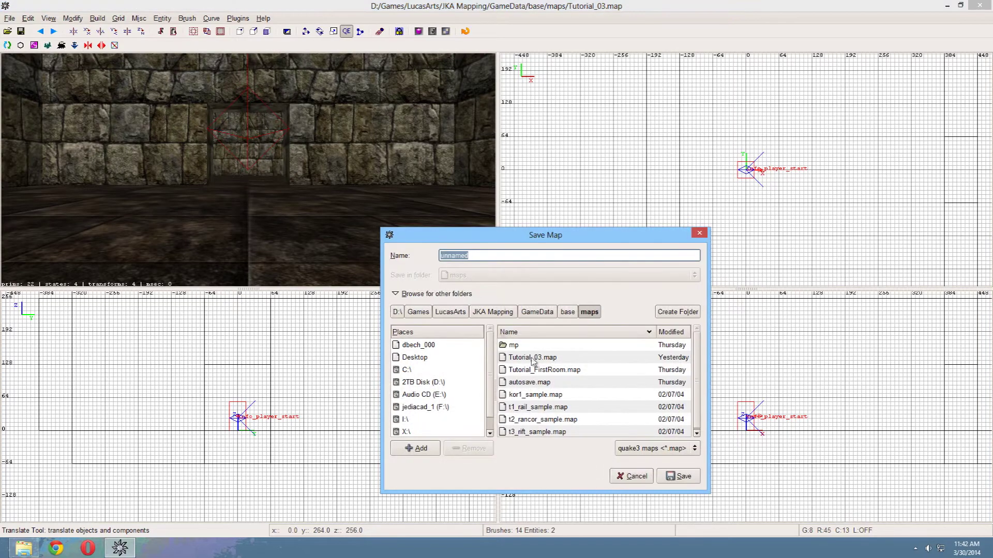
{"action": "left_click", "coordinate": [555, 359]}
{"action": "left_click", "coordinate": [472, 257]}
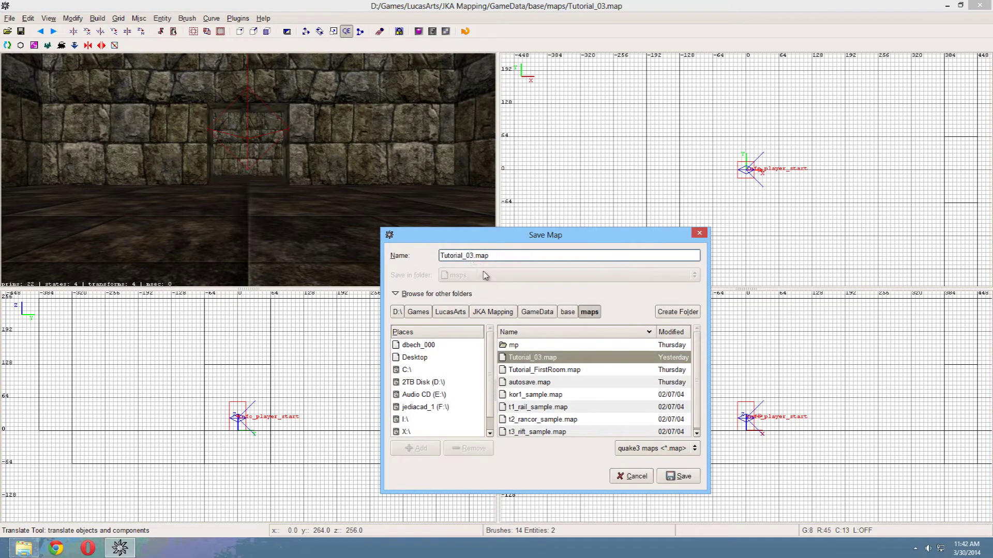
{"action": "left_click", "coordinate": [678, 476]}
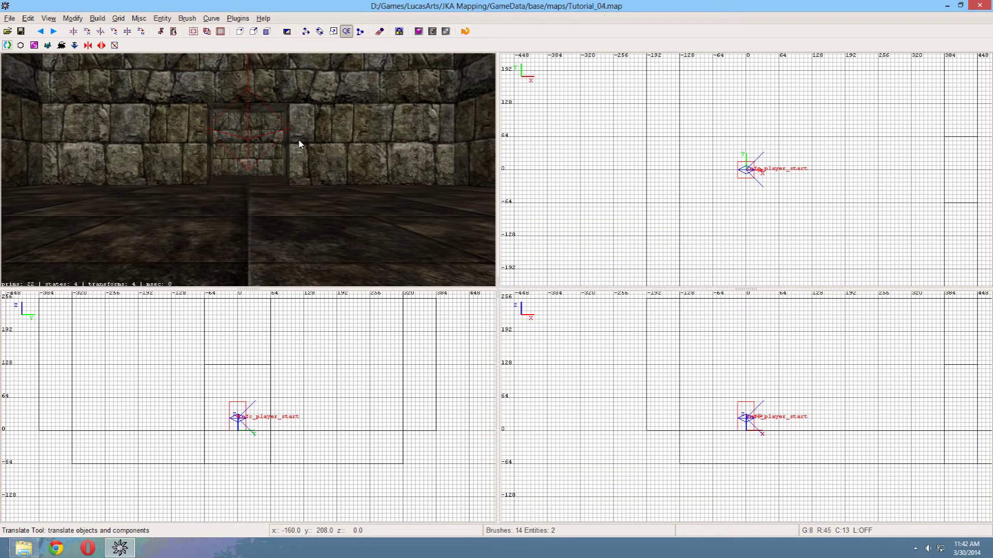
- Examine the existing two-room layout in the 3D view, from inside the rooms and from outside
{"action": "key", "text": "Up"}
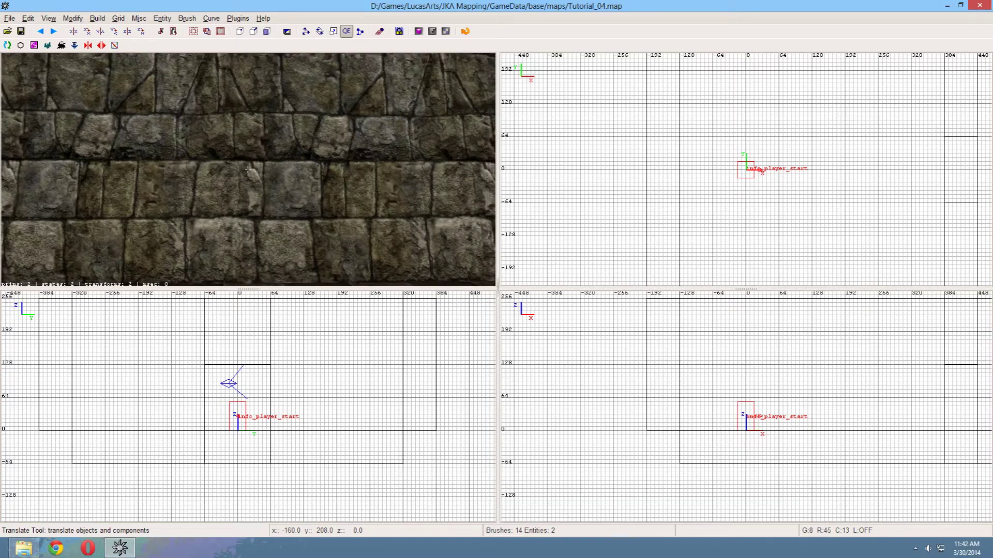
{"action": "key", "text": "Left"}
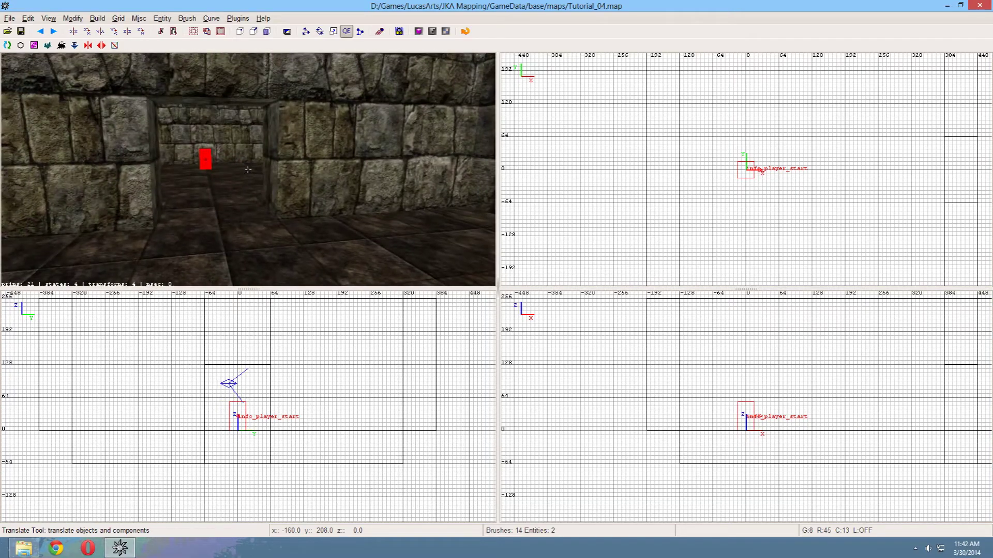
{"action": "key", "text": "a"}
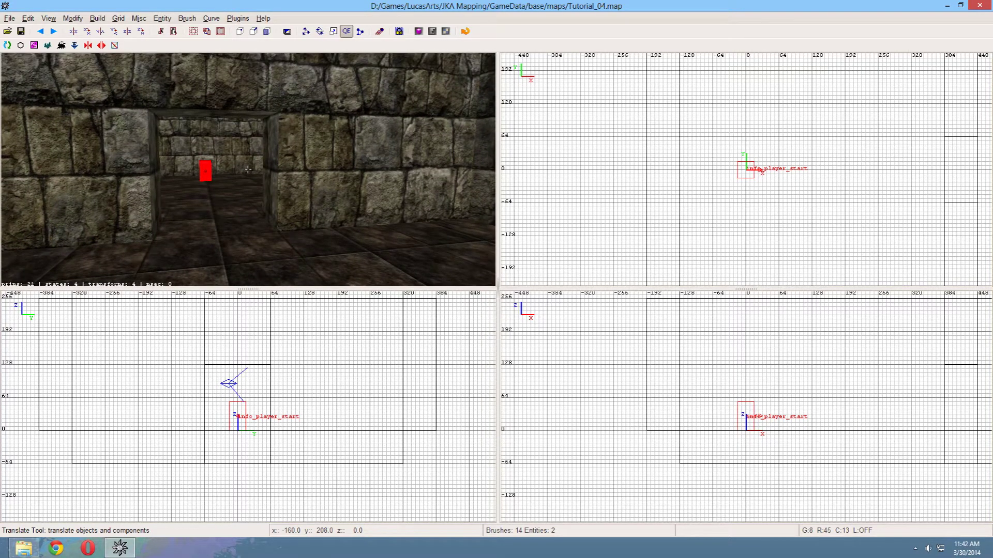
{"action": "key", "text": "Up"}
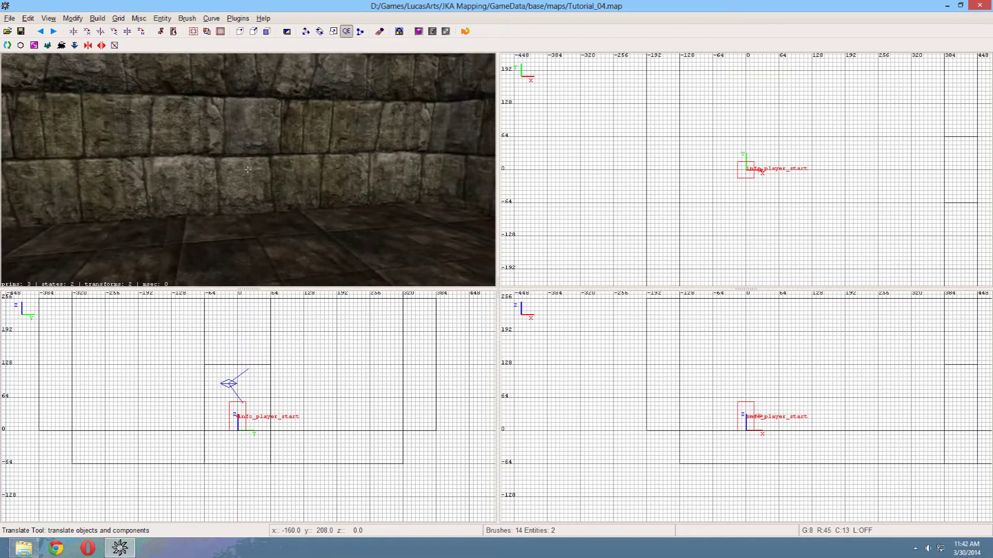
{"action": "key", "text": "Up"}
{"action": "key", "text": "Down"}
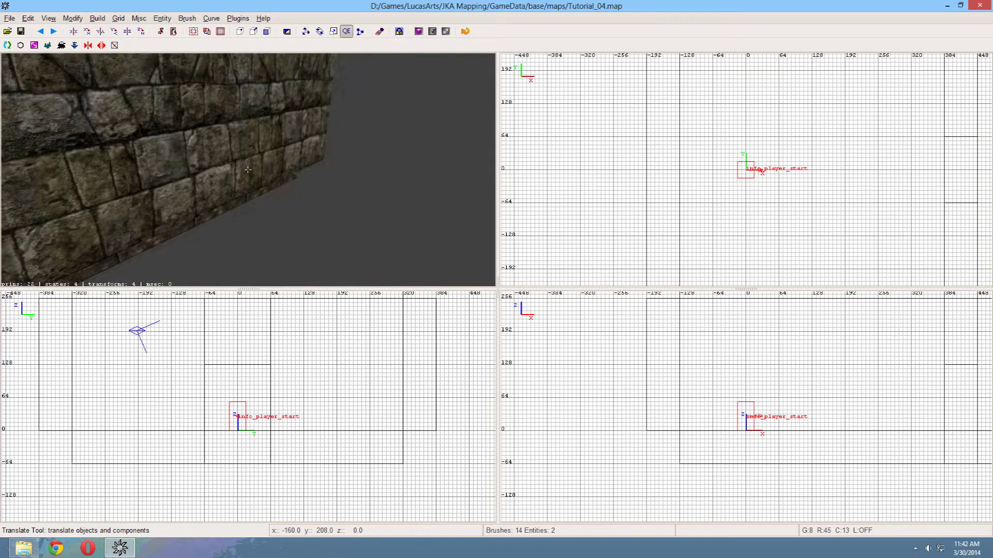
{"action": "right_click", "coordinate": [299, 145]}
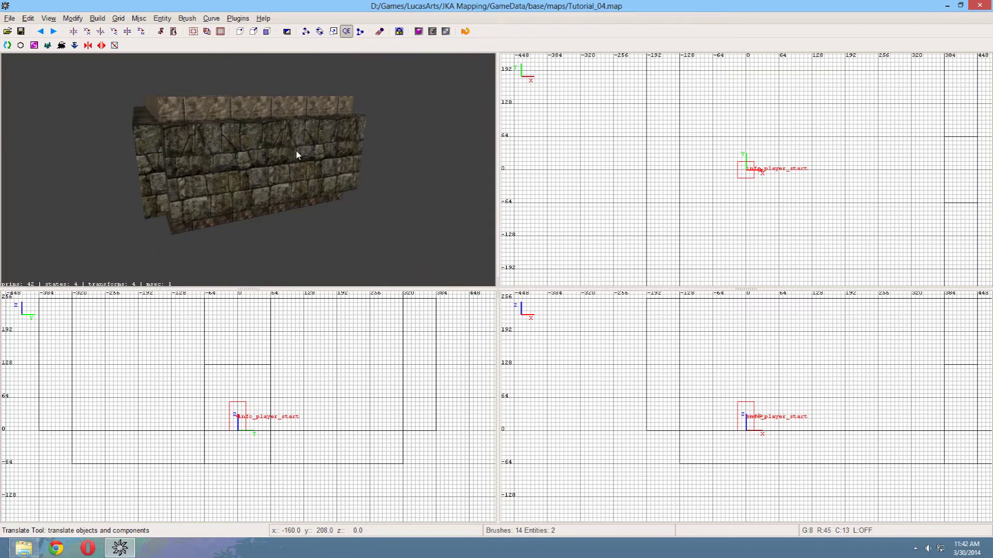
- Cut a doorway 128 units wide and 128 units high into the second room's outer end wall, using a 64-unit grid
{"action": "left_click", "coordinate": [283, 179], "text": "shift"}
{"action": "scroll", "coordinate": [700, 217], "scroll_direction": "down", "scroll_amount": 5}
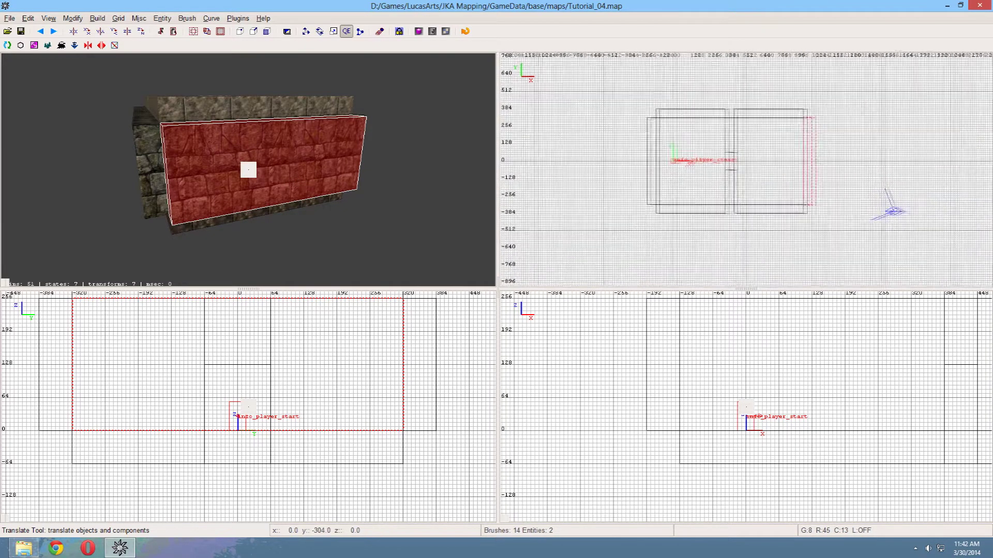
{"action": "right_click_drag", "start_coordinate": [747, 215], "coordinate": [661, 221]}
{"action": "scroll", "coordinate": [747, 215], "scroll_direction": "up", "scroll_amount": 1}
{"action": "key", "text": "7"}
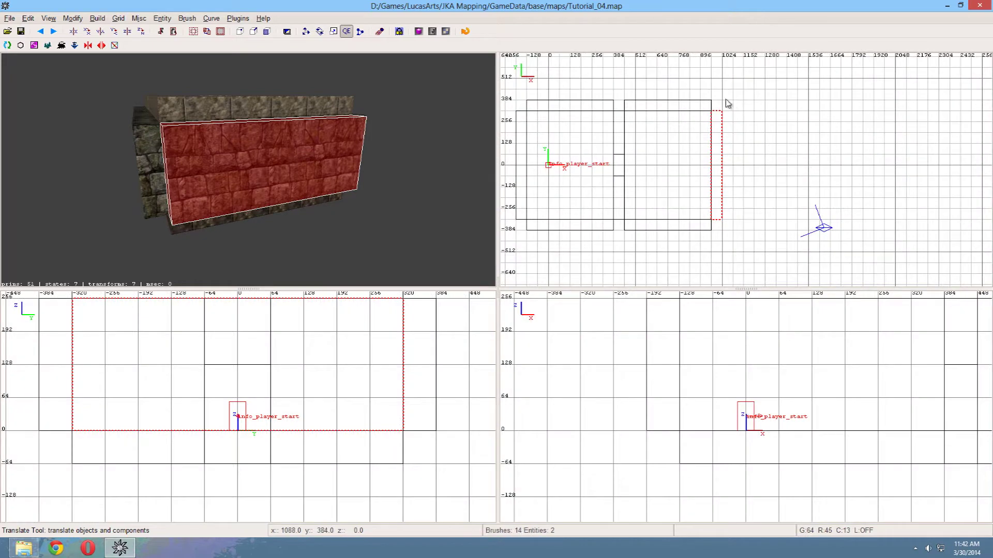
{"action": "mouse_move", "coordinate": [720, 102]}
{"action": "left_mouse_down"}
{"action": "mouse_move", "coordinate": [720, 212]}
{"action": "mouse_move", "coordinate": [722, 148]}
{"action": "mouse_move", "coordinate": [717, 176]}
{"action": "left_mouse_up"}
{"action": "scroll", "coordinate": [254, 454], "scroll_direction": "down", "scroll_amount": 1}
{"action": "left_click_drag", "start_coordinate": [257, 463], "coordinate": [253, 421]}
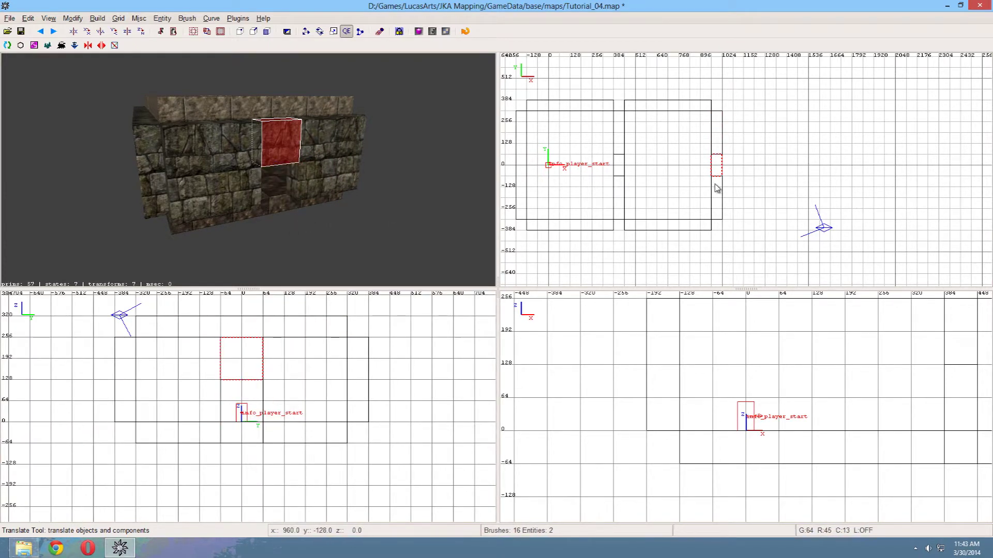
- Duplicate the brush above the doorway outward and reshape it into a hallway ceiling 64 units thick and about 448 units long
{"action": "right_click_drag", "start_coordinate": [718, 188], "coordinate": [593, 175]}
{"action": "key", "text": "space"}
{"action": "left_click_drag", "start_coordinate": [600, 169], "coordinate": [609, 167]}
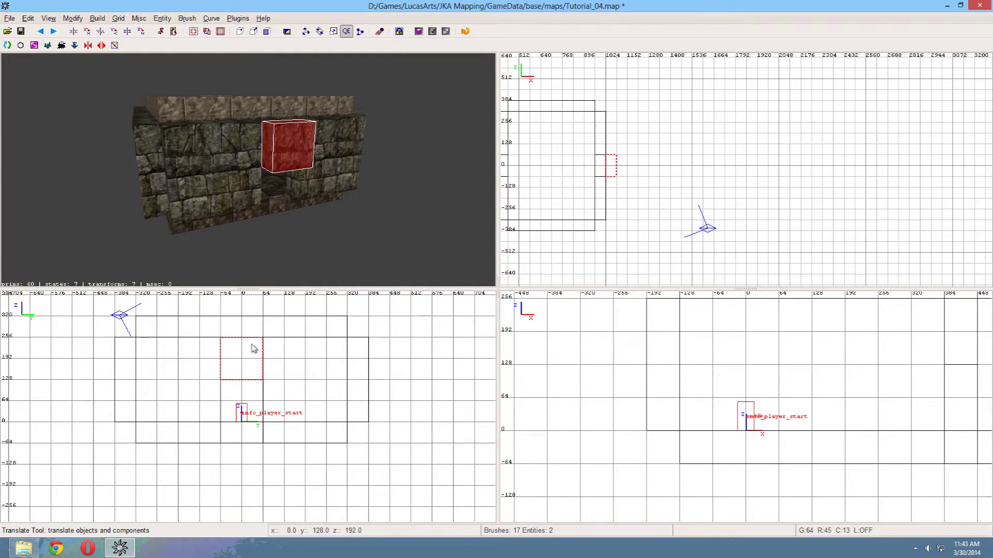
{"action": "left_click_drag", "start_coordinate": [243, 333], "coordinate": [243, 354]}
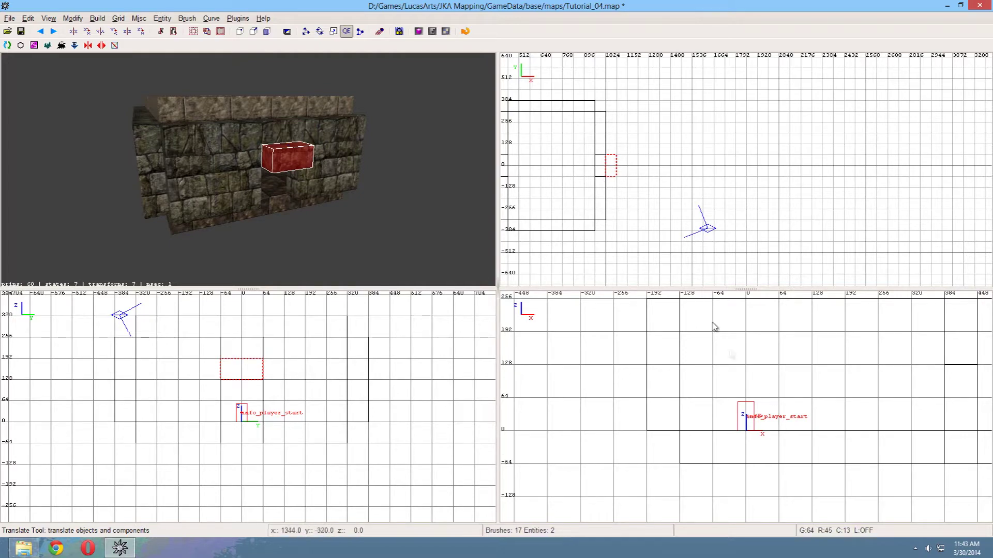
{"action": "scroll", "coordinate": [785, 410], "scroll_direction": "down", "scroll_amount": 7}
{"action": "mouse_move", "coordinate": [786, 410]}
{"action": "right_mouse_down"}
{"action": "mouse_move", "coordinate": [619, 415]}
{"action": "mouse_move", "coordinate": [793, 408]}
{"action": "right_mouse_up"}
{"action": "scroll", "coordinate": [785, 409], "scroll_direction": "up", "scroll_amount": 1}
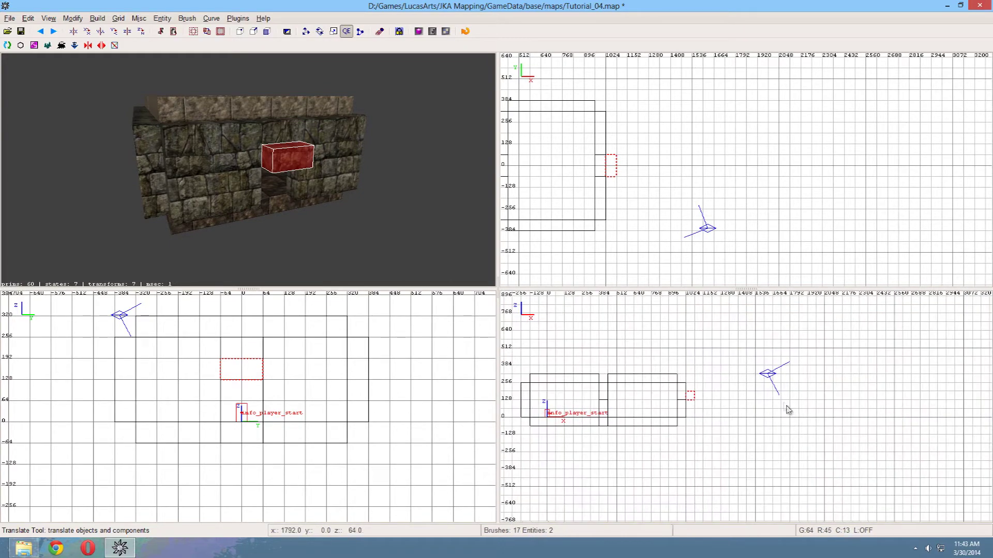
{"action": "left_click_drag", "start_coordinate": [730, 397], "coordinate": [783, 399]}
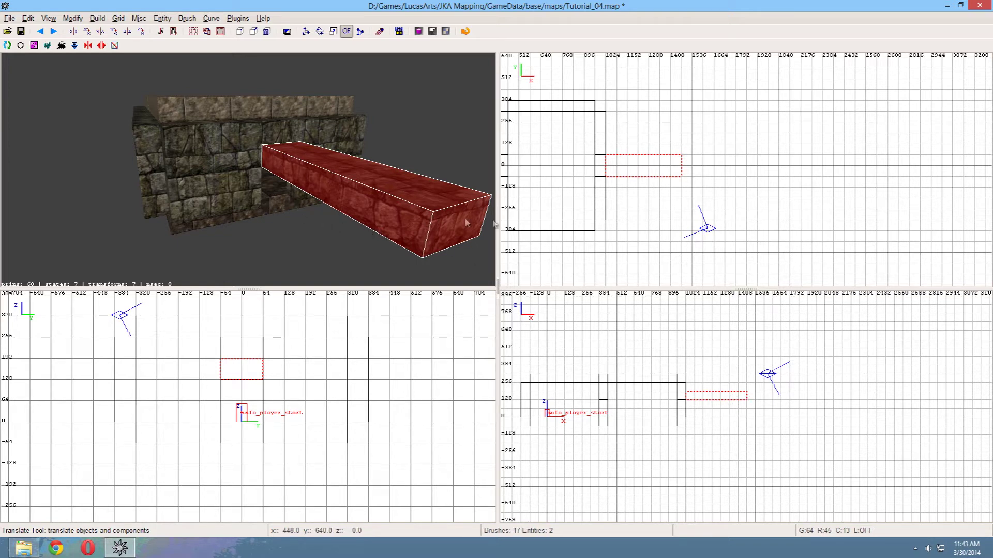
- Duplicate the ceiling brush into a hallway side wall 64 units thick and 128 units high, set 64 units away from the doorway edge
{"action": "key", "text": "space"}
{"action": "mouse_move", "coordinate": [640, 164]}
{"action": "left_mouse_down"}
{"action": "mouse_move", "coordinate": [638, 176]}
{"action": "mouse_move", "coordinate": [636, 164]}
{"action": "left_mouse_up"}
{"action": "left_click_drag", "start_coordinate": [695, 396], "coordinate": [700, 432]}
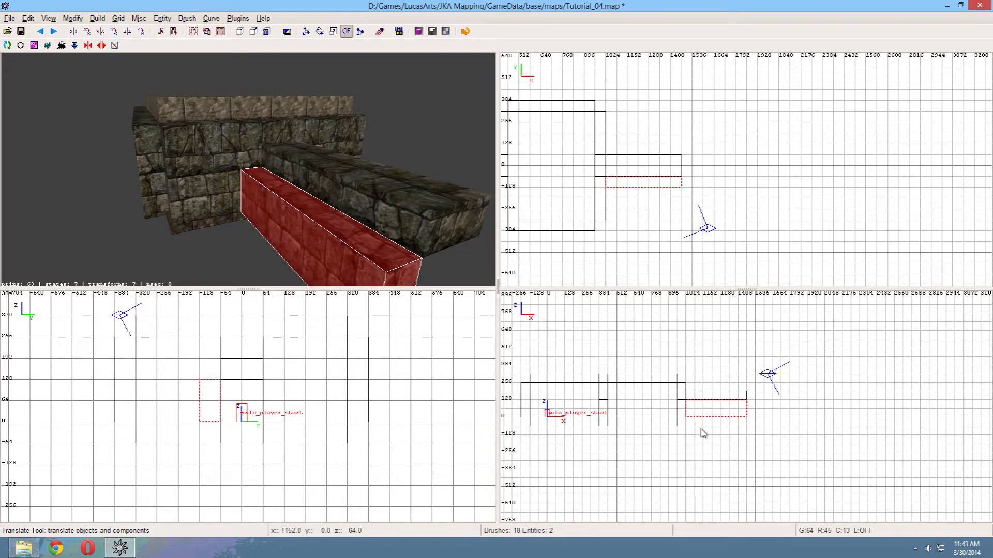
{"action": "left_click_drag", "start_coordinate": [636, 183], "coordinate": [633, 204]}
- Widen the hallway ceiling to 192 units and raise it 64 units, extending the side wall up to meet it
{"action": "key", "text": "Escape"}
{"action": "left_click", "coordinate": [636, 171], "text": "shift"}
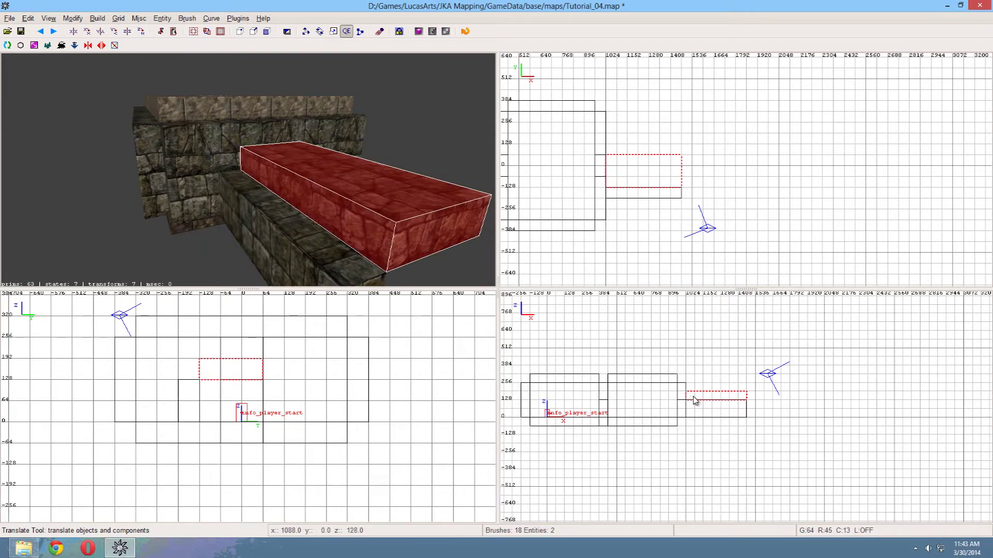
{"action": "scroll", "coordinate": [695, 400], "scroll_direction": "up", "scroll_amount": 2}
{"action": "left_click_drag", "start_coordinate": [683, 392], "coordinate": [661, 353]}
{"action": "key", "text": "Escape"}
{"action": "left_click", "coordinate": [293, 239], "text": "shift"}
{"action": "left_click", "coordinate": [345, 236], "text": "shift"}
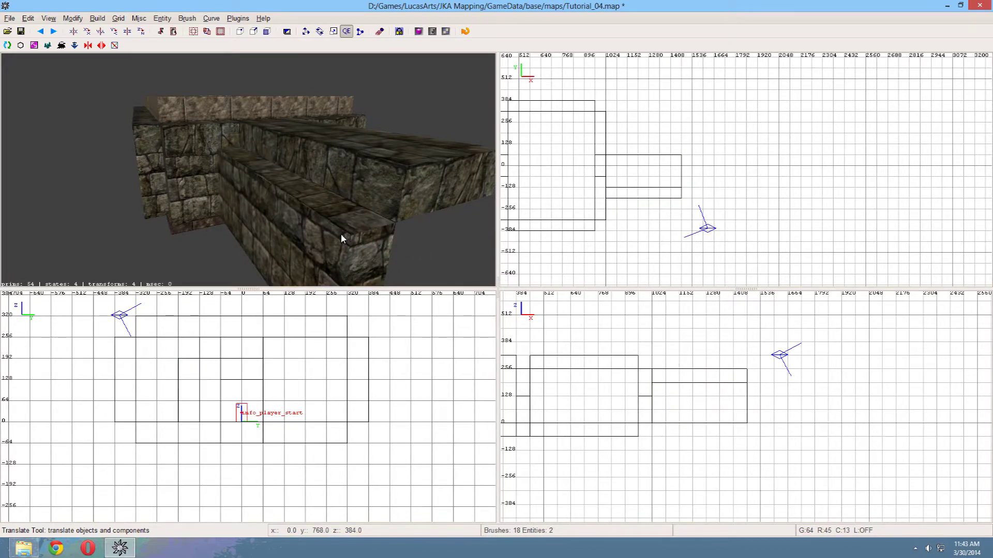
- Duplicate the hallway's side wall and place the copy along the opposite edge of the ceiling
{"action": "left_click", "coordinate": [341, 233], "text": "shift"}
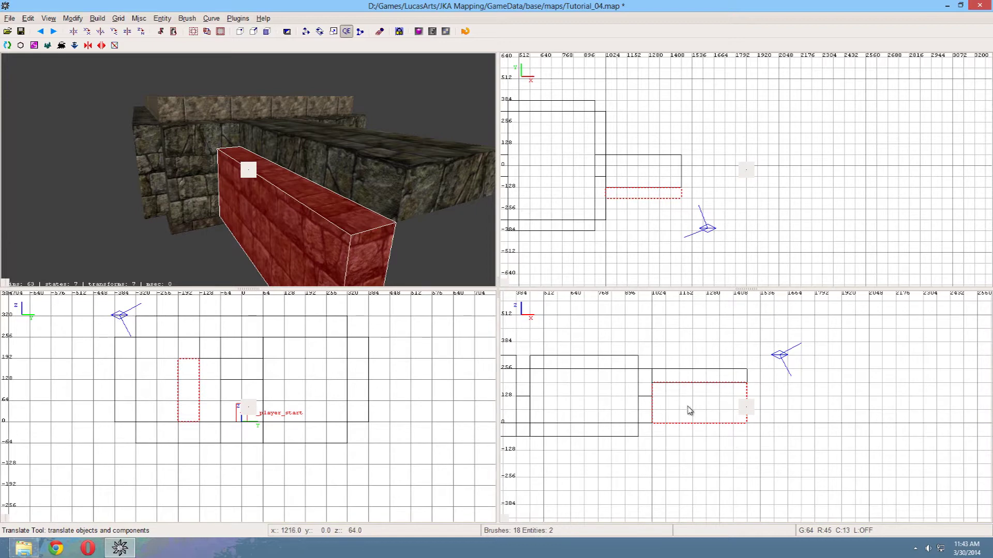
{"action": "key", "text": "space"}
{"action": "left_click_drag", "start_coordinate": [649, 203], "coordinate": [649, 161]}
{"action": "key", "text": "Escape"}
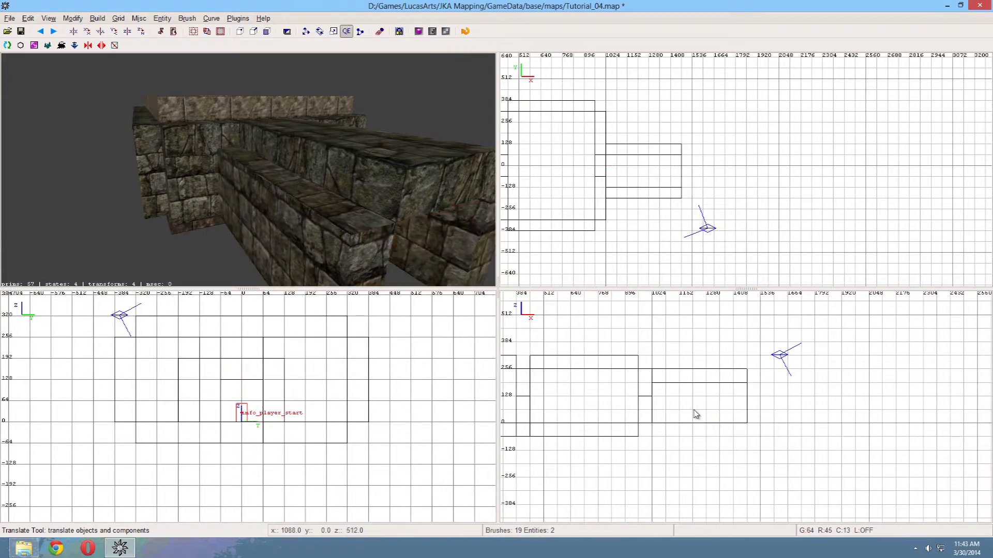
- Duplicate the hallway ceiling and move the copy down beneath the side walls as the hallway floor
{"action": "left_click", "coordinate": [647, 180], "text": "shift"}
{"action": "key", "text": "space"}
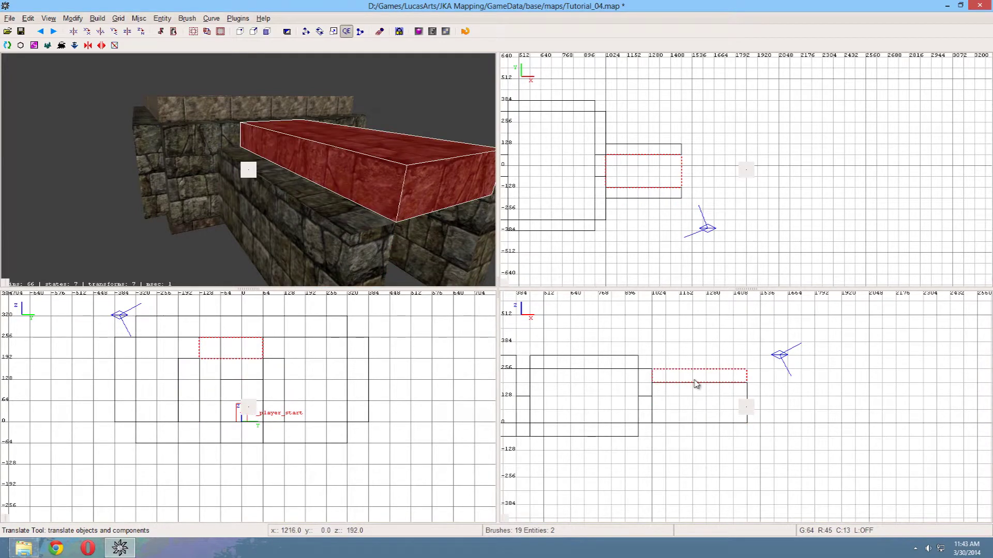
{"action": "left_click_drag", "start_coordinate": [694, 381], "coordinate": [698, 432]}
{"action": "key", "text": "Escape"}
- Widen the hallway to 256 units by moving one side wall out 64 units and stretching the floor and ceiling to it
{"action": "right_click", "coordinate": [358, 261]}
{"action": "key", "text": "Up"}
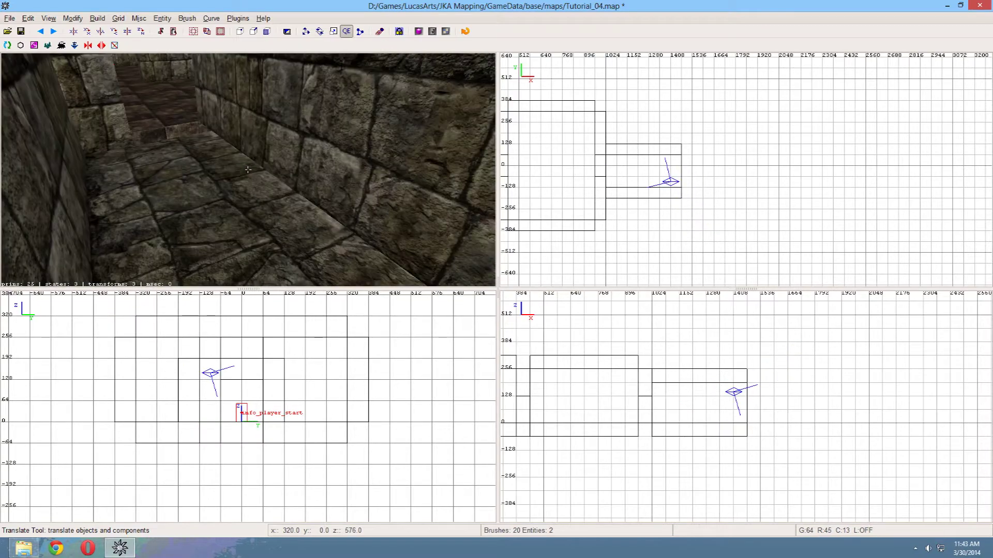
{"action": "key", "text": "Down"}
{"action": "right_click", "coordinate": [247, 169]}
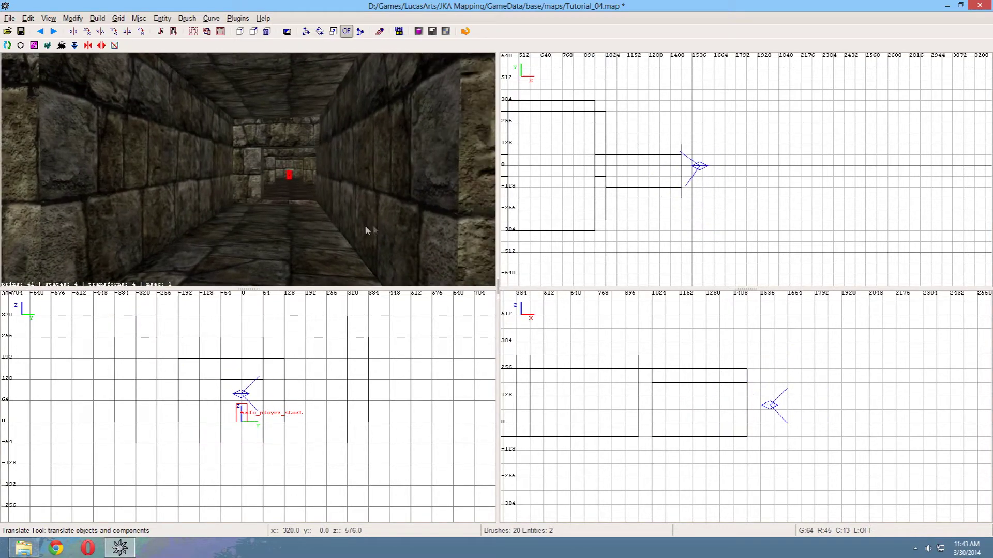
{"action": "left_click", "coordinate": [380, 226], "text": "shift"}
{"action": "mouse_move", "coordinate": [640, 153]}
{"action": "left_mouse_down"}
{"action": "mouse_move", "coordinate": [640, 145]}
{"action": "mouse_move", "coordinate": [658, 169]}
{"action": "left_mouse_up"}
{"action": "key", "text": "Escape"}
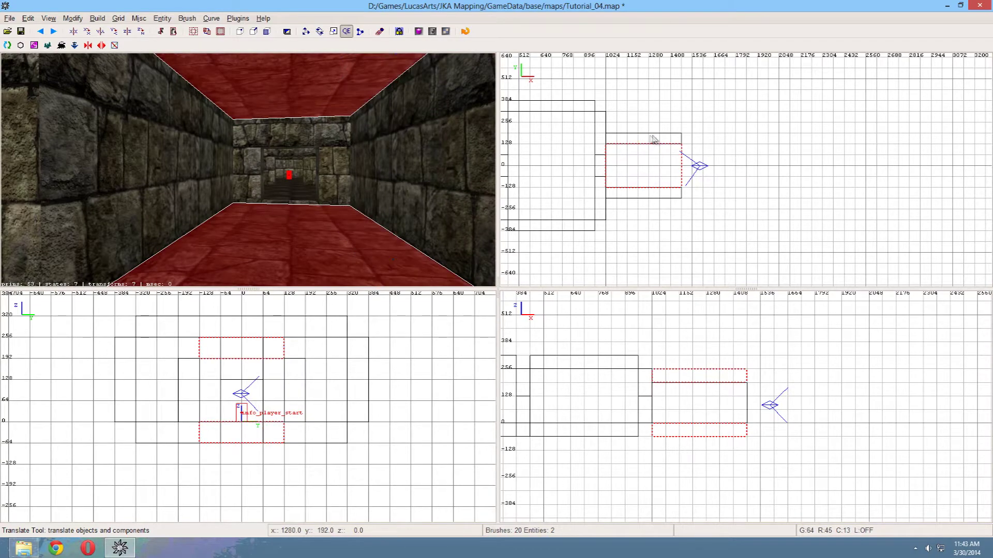
{"action": "key", "text": "Escape"}
- Duplicate the floor piece from the doorway between the two rooms and place the copy under the new hallway doorway
{"action": "right_click", "coordinate": [265, 184]}
{"action": "key", "text": "Up"}
{"action": "key", "text": "Up"}
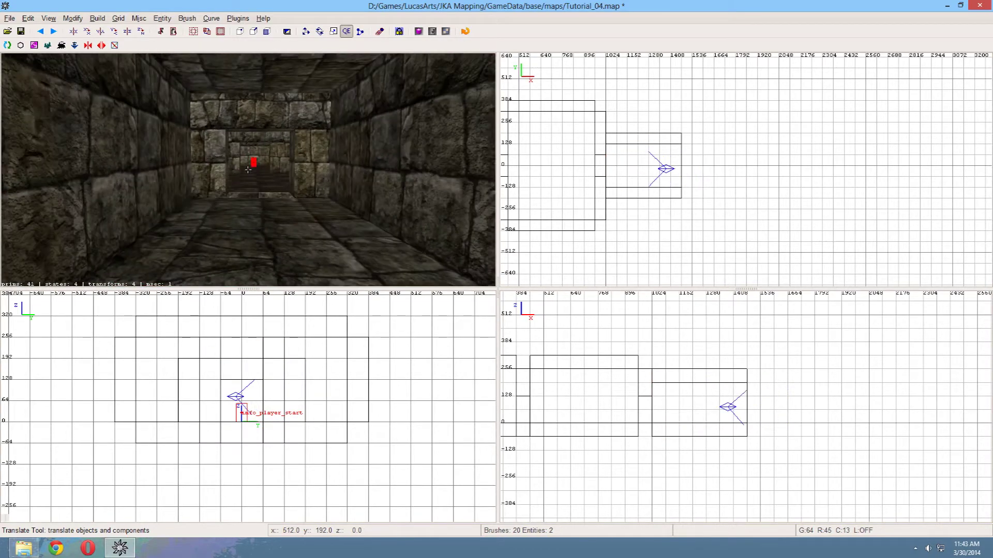
{"action": "key", "text": "Down"}
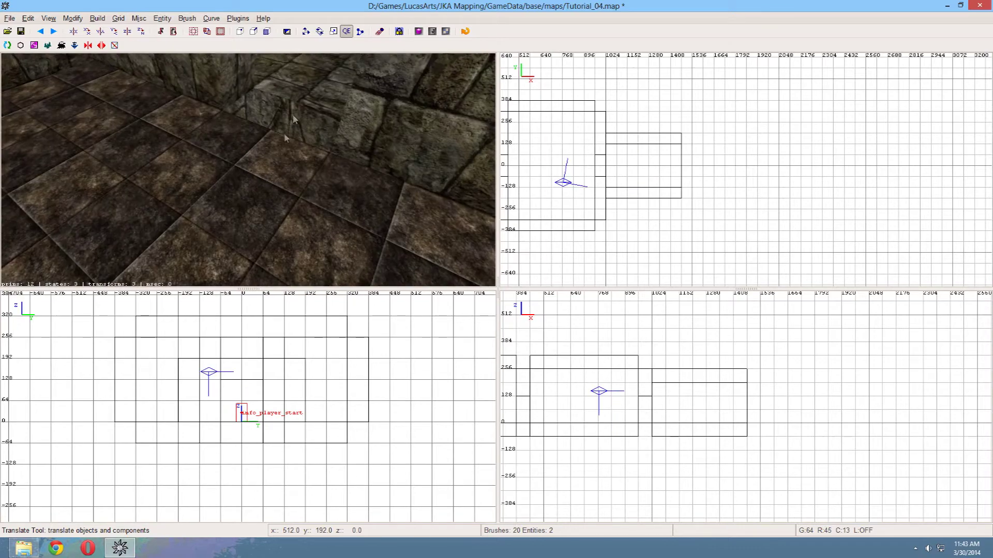
{"action": "right_click", "coordinate": [290, 125]}
{"action": "right_click", "coordinate": [291, 126]}
{"action": "right_click", "coordinate": [291, 126]}
{"action": "left_click", "coordinate": [73, 150], "text": "shift"}
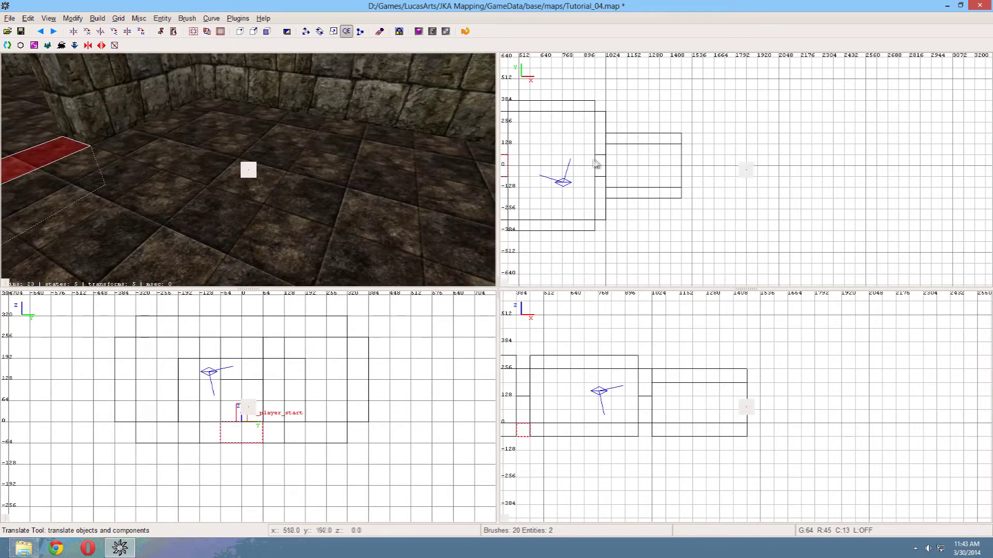
{"action": "scroll", "coordinate": [596, 163], "scroll_direction": "down", "scroll_amount": 2}
{"action": "key", "text": "space"}
{"action": "left_click_drag", "start_coordinate": [592, 167], "coordinate": [657, 166]}
{"action": "key", "text": "Escape"}
- Inspect the new doorway floor and the hallway beyond it in the 3D view
{"action": "right_click", "coordinate": [288, 172]}
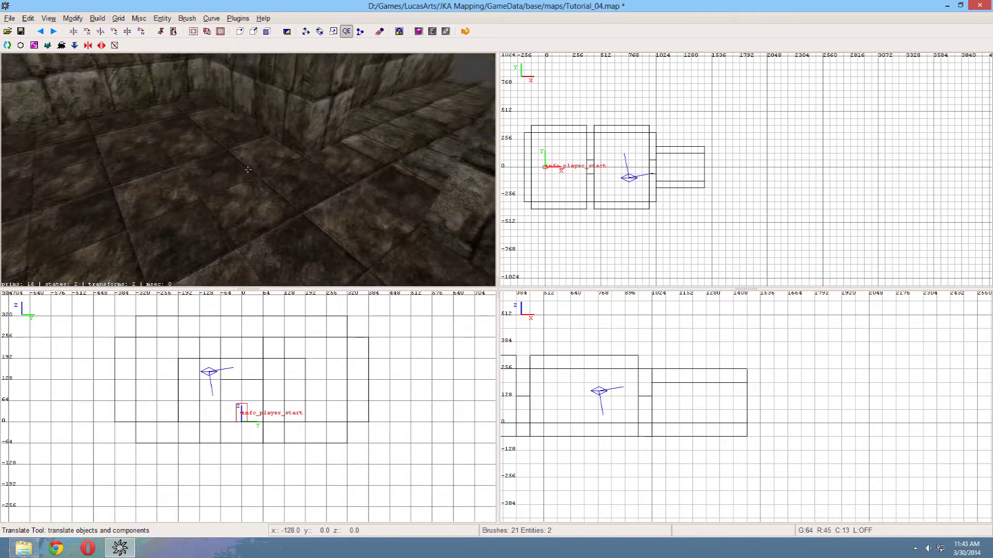
{"action": "key", "text": "Up"}
{"action": "right_click", "coordinate": [289, 172]}
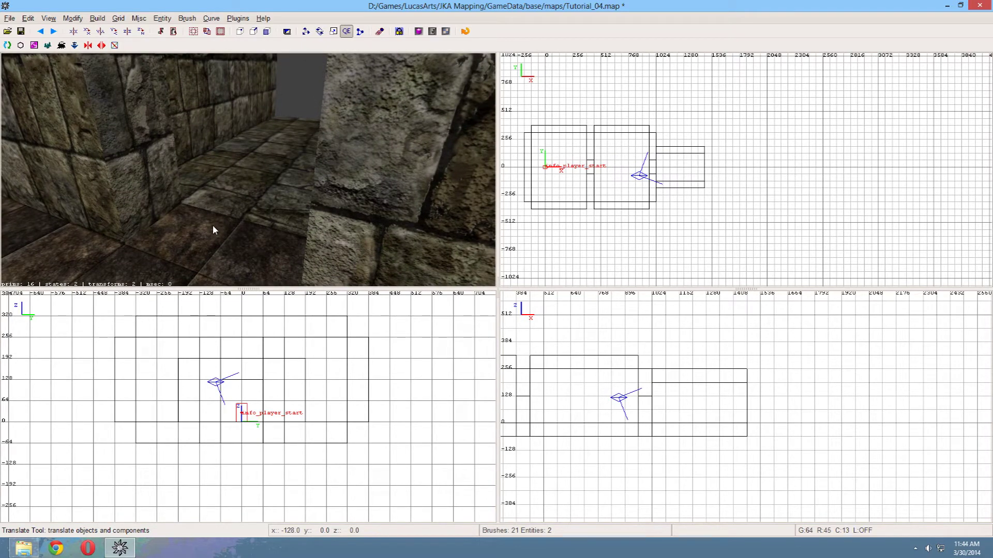
{"action": "key", "text": "Up"}
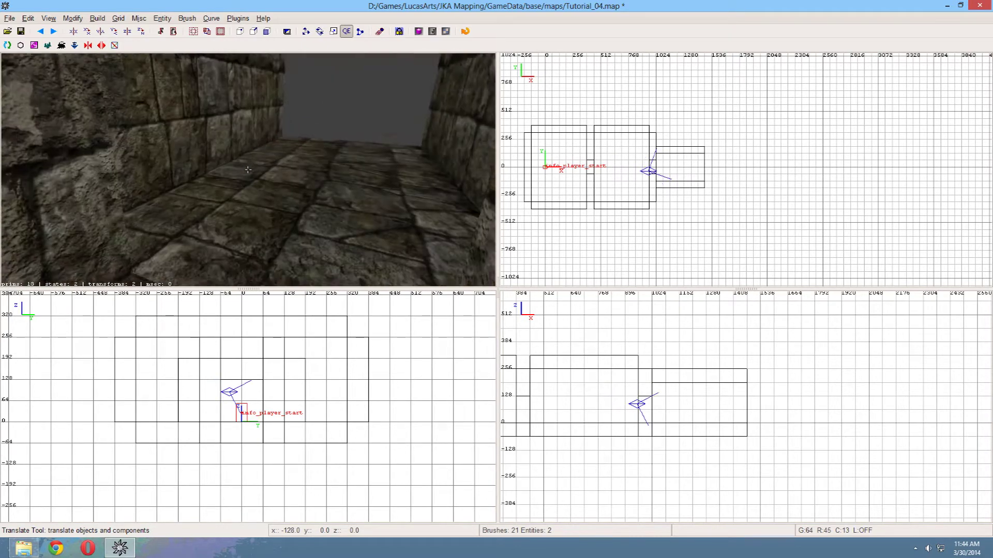
- Select the hallway floor and limit the texture browser to the textures used in the map
{"action": "right_click", "coordinate": [213, 227]}
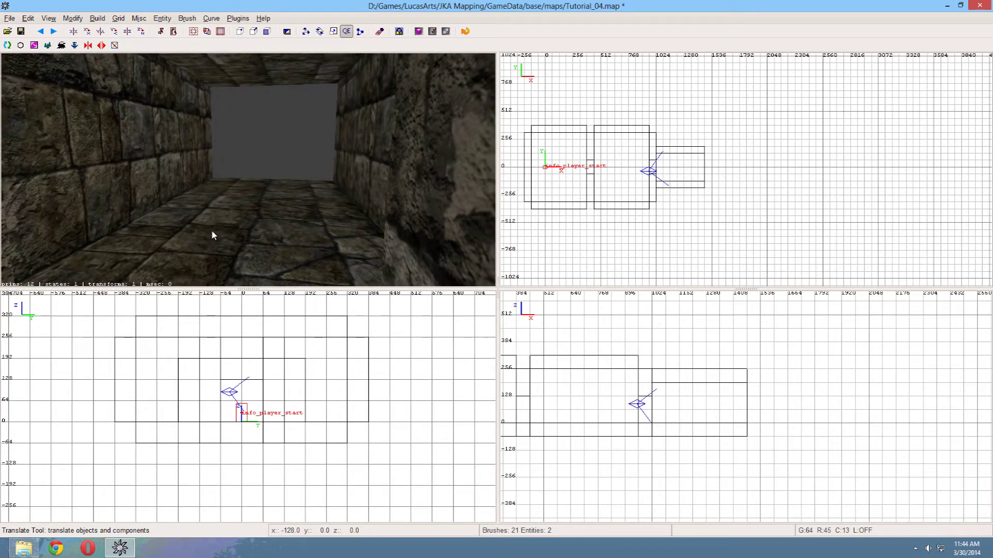
{"action": "left_click", "coordinate": [211, 235], "text": "shift"}
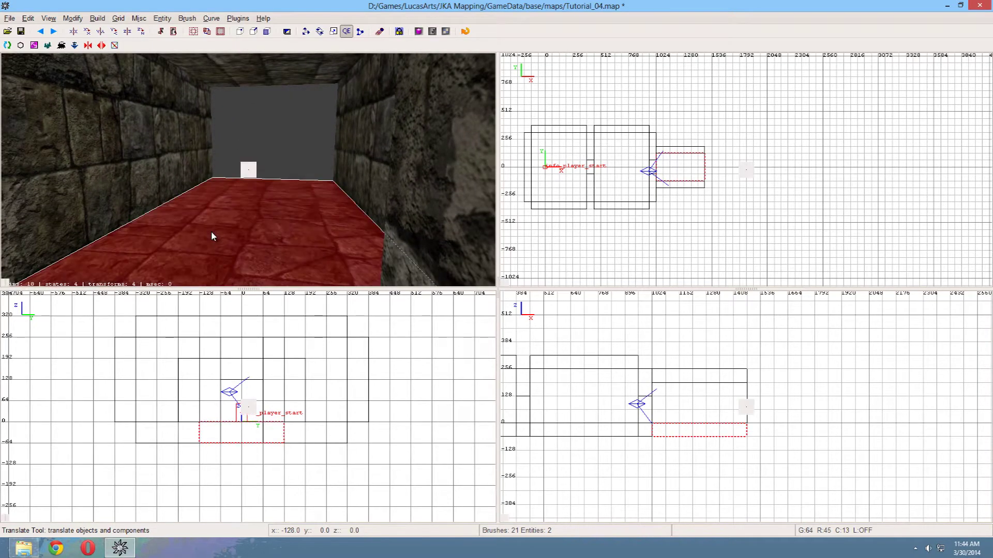
{"action": "key", "text": "t"}
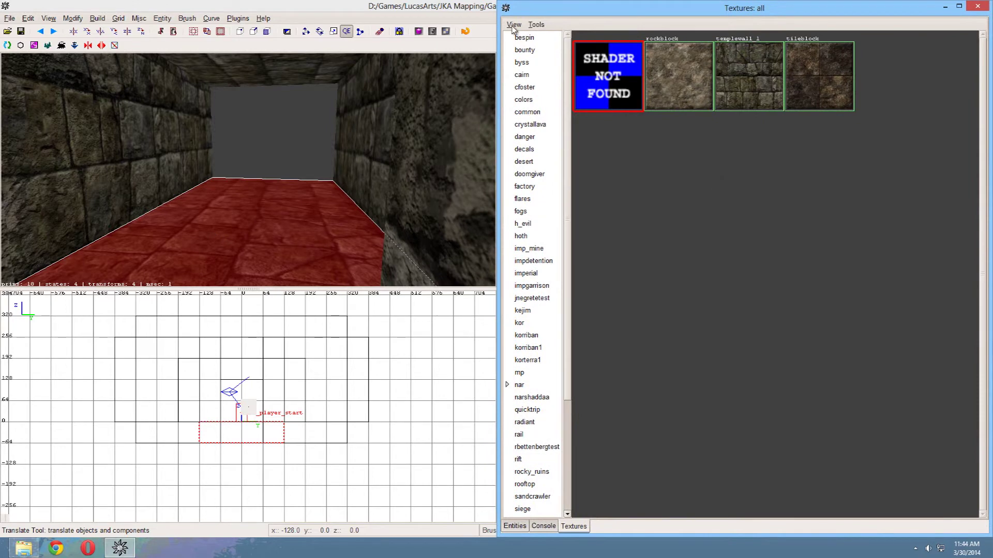
{"action": "left_click", "coordinate": [513, 25]}
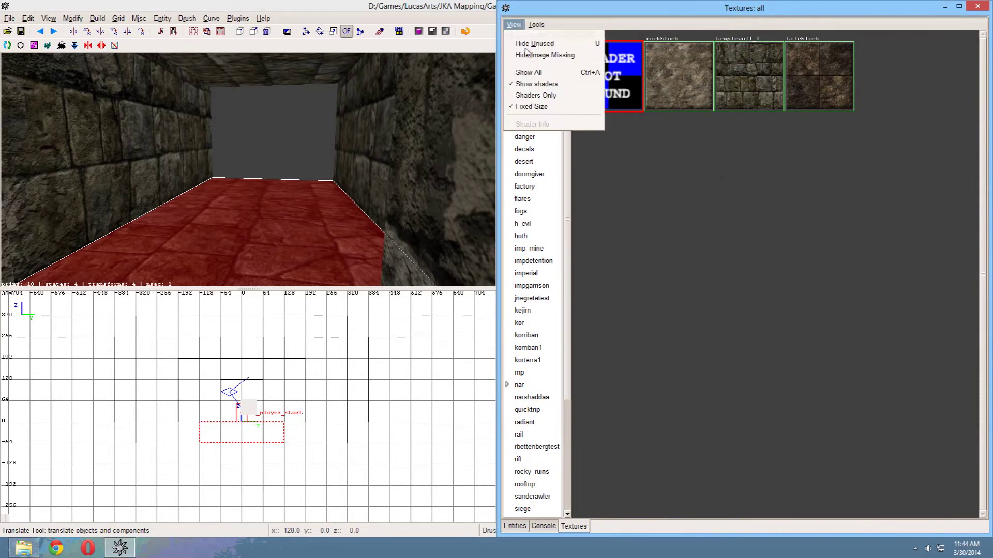
{"action": "left_click", "coordinate": [532, 71]}
{"action": "left_click", "coordinate": [515, 25]}
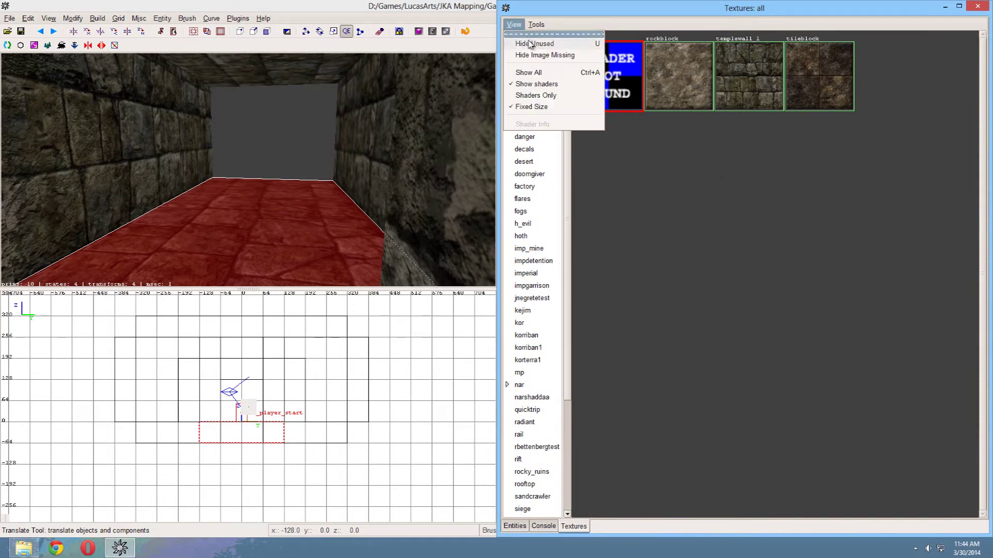
{"action": "left_click", "coordinate": [531, 47]}
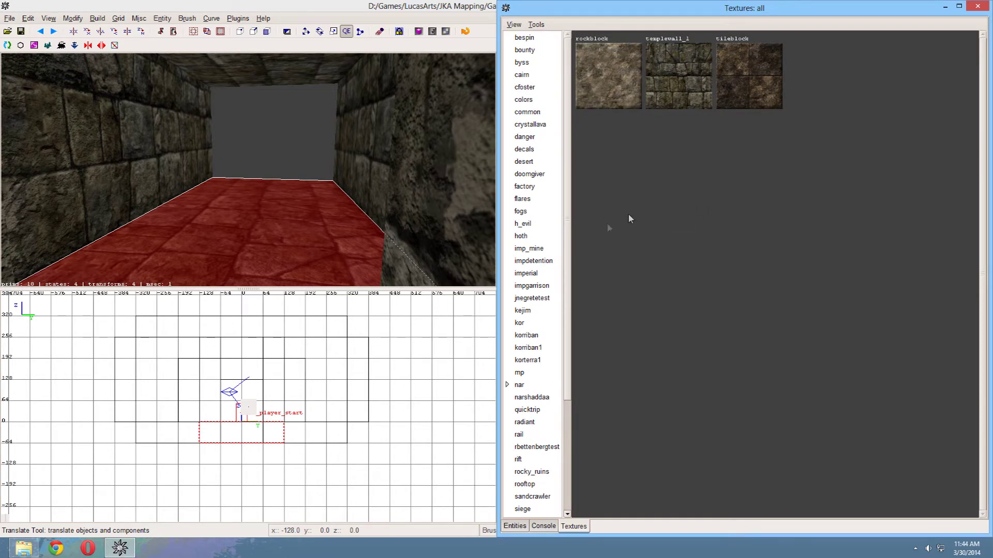
- Try the hoth blast_panel3_snow texture on the hallway floor, and limit the texture browser to used textures again
{"action": "left_click", "coordinate": [528, 240]}
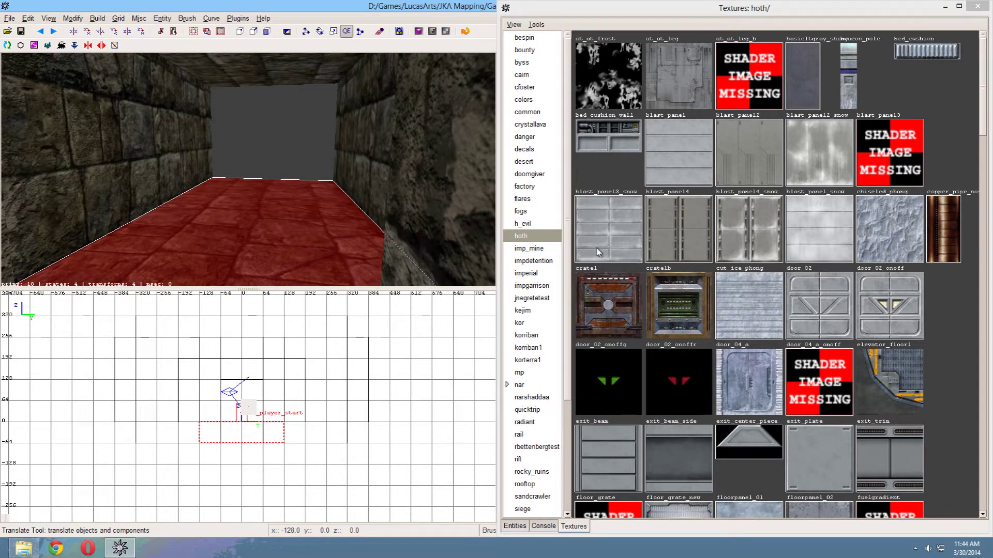
{"action": "left_click", "coordinate": [608, 240]}
{"action": "key", "text": "Escape"}
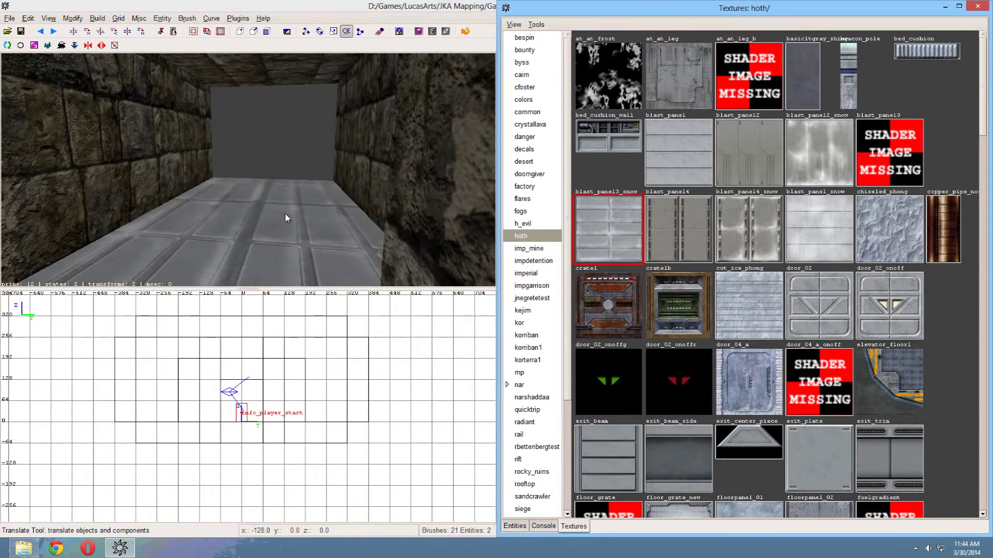
{"action": "left_click", "coordinate": [519, 27]}
{"action": "left_click", "coordinate": [532, 69]}
{"action": "left_click", "coordinate": [517, 26]}
{"action": "left_click", "coordinate": [524, 38]}
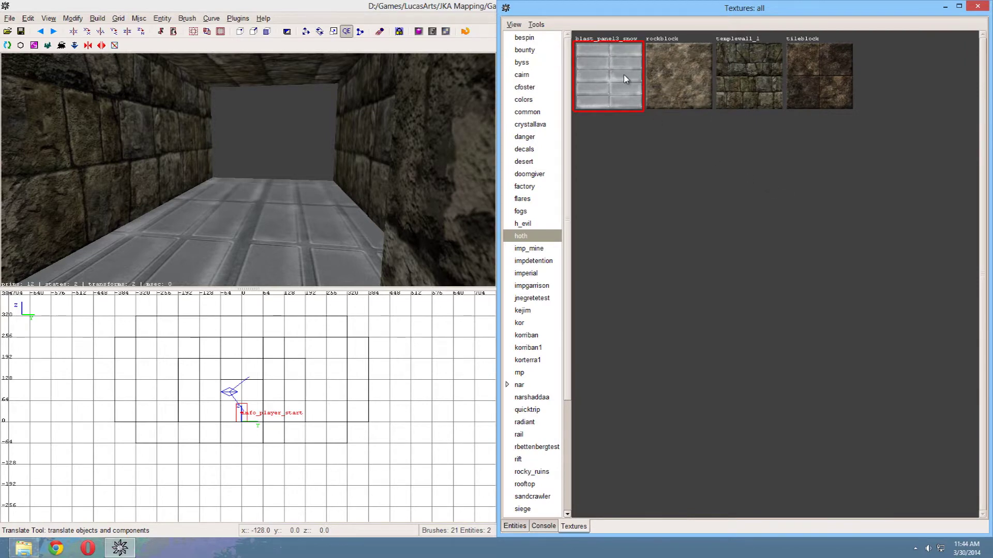
- Apply the tileblock texture to the hallway floor
{"action": "right_click", "coordinate": [317, 182]}
{"action": "right_click", "coordinate": [318, 182]}
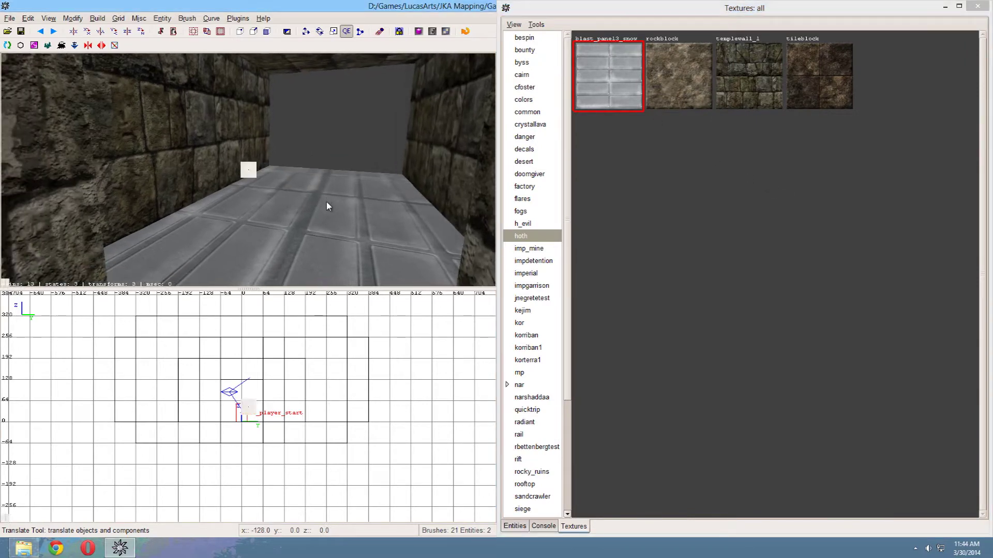
{"action": "left_click", "coordinate": [328, 203], "text": "shift"}
{"action": "right_click", "coordinate": [355, 117]}
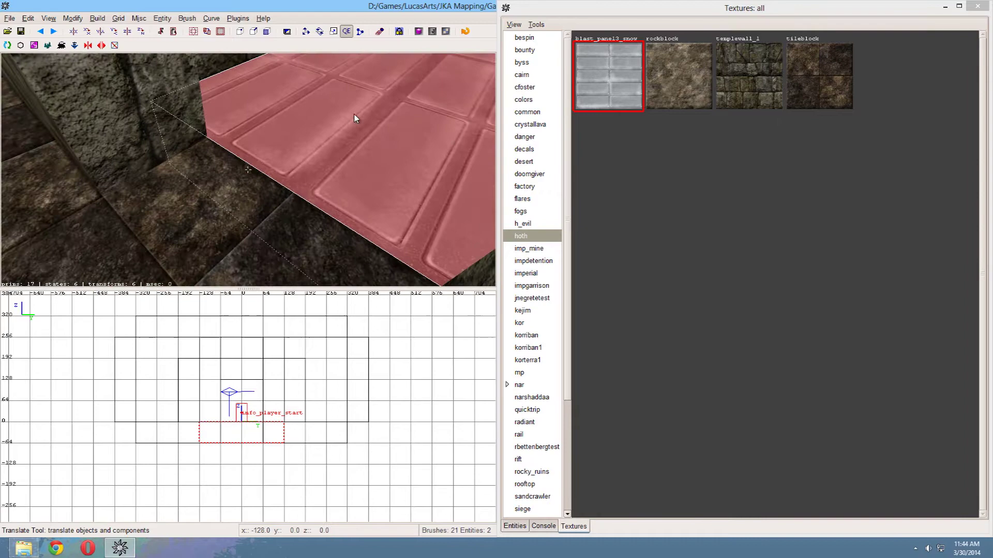
{"action": "left_click", "coordinate": [840, 68]}
{"action": "key", "text": "Escape"}
- Apply the rockblock texture to the hallway ceiling and close the texture browser
{"action": "right_click", "coordinate": [406, 158]}
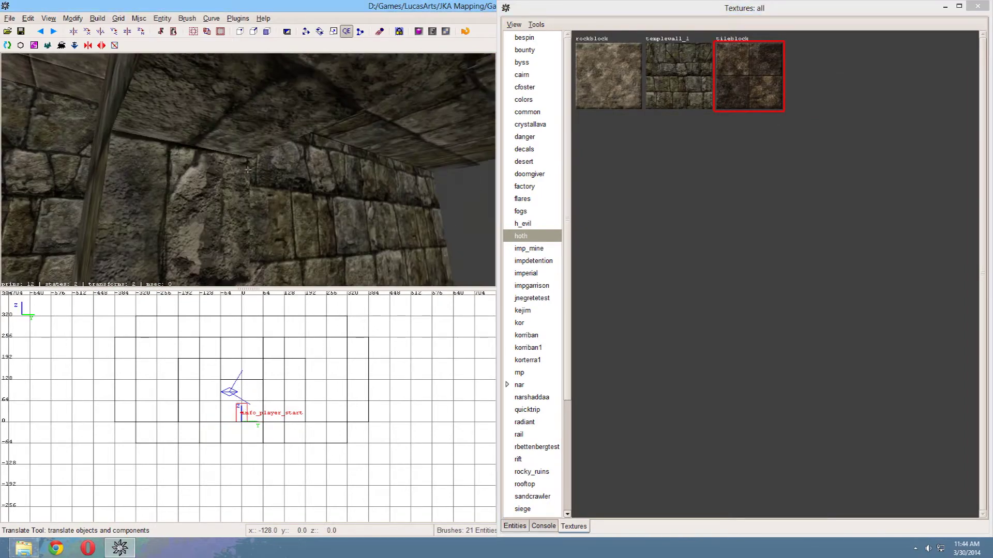
{"action": "right_click", "coordinate": [421, 185]}
{"action": "left_click", "coordinate": [421, 185], "text": "shift"}
{"action": "left_click", "coordinate": [615, 89]}
{"action": "key", "text": "Escape"}
{"action": "right_click", "coordinate": [457, 157]}
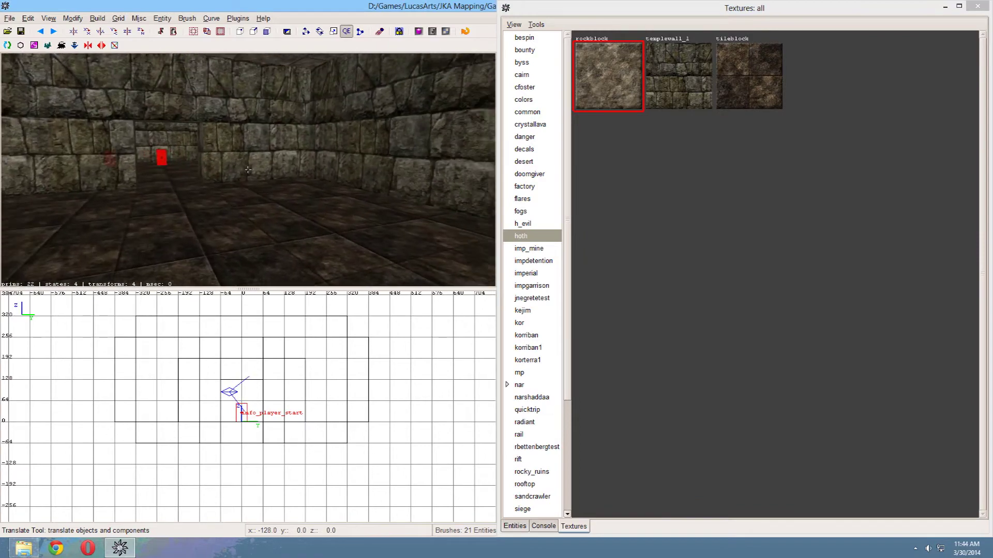
{"action": "key", "text": "Up"}
{"action": "key", "text": "Up"}
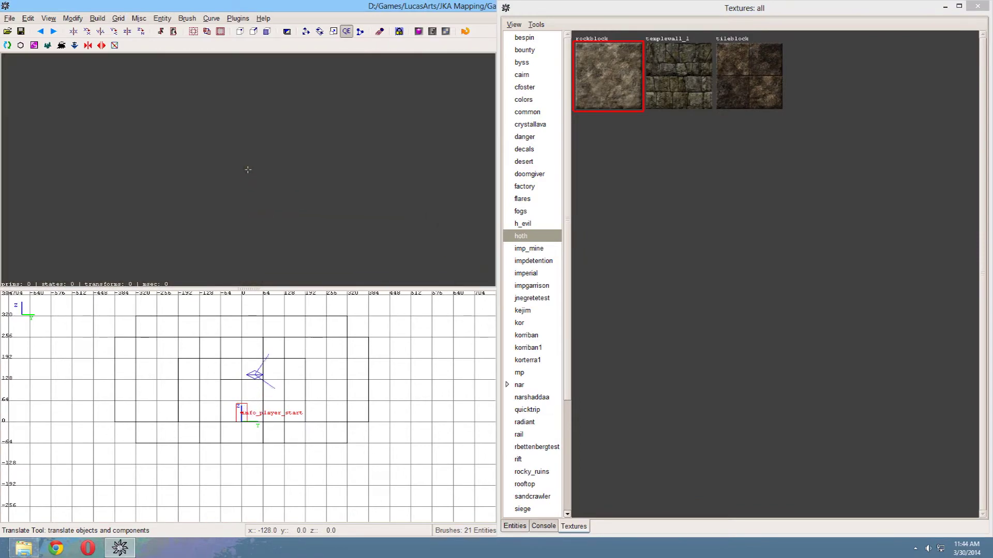
{"action": "right_click_drag", "start_coordinate": [247, 169], "coordinate": [248, 169]}
{"action": "left_click", "coordinate": [978, 8]}
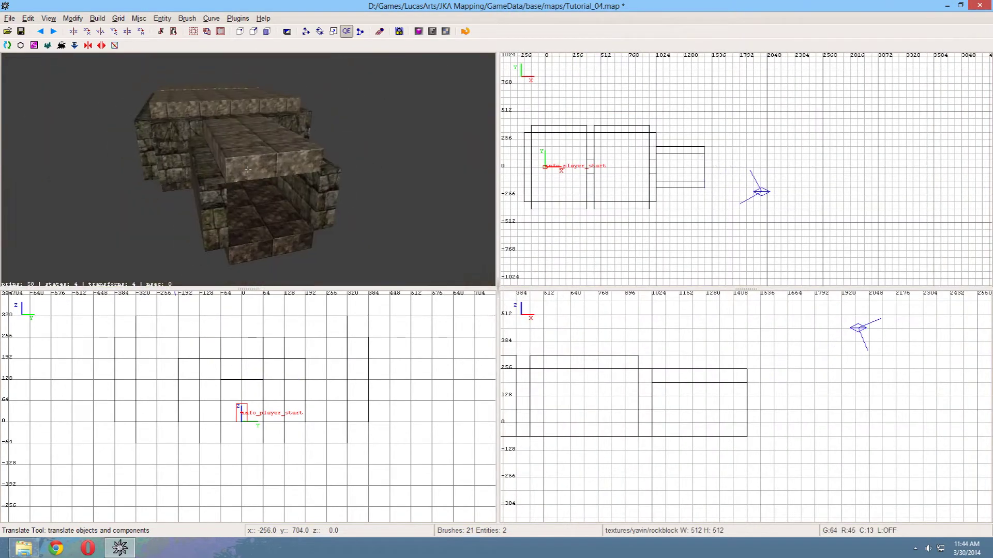
- Duplicate the three wall pieces around the hallway doorway together with the doorway floor and the second room's floor
{"action": "right_click", "coordinate": [247, 170]}
{"action": "left_click", "coordinate": [179, 152], "text": "shift"}
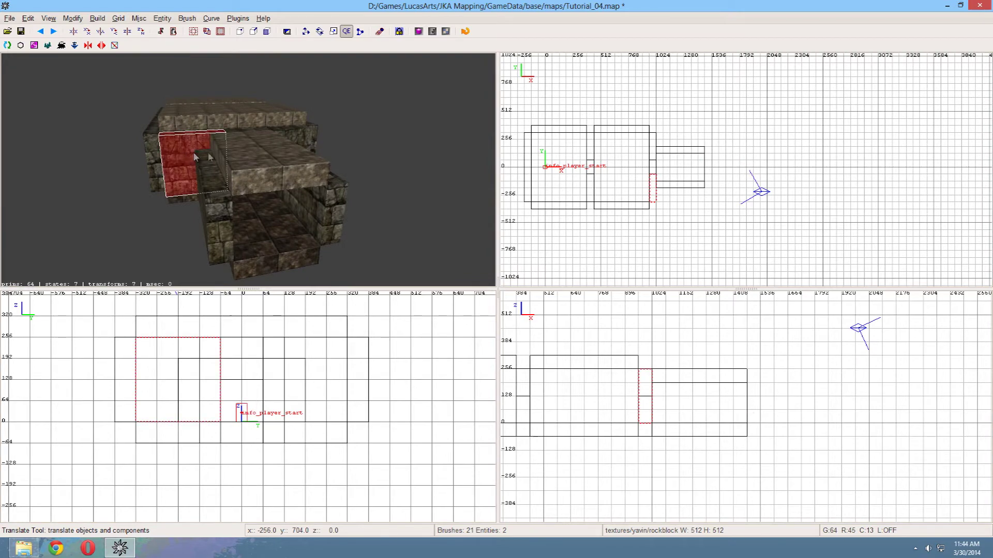
{"action": "left_click", "coordinate": [240, 130], "text": "shift"}
{"action": "left_click", "coordinate": [278, 128], "text": "shift"}
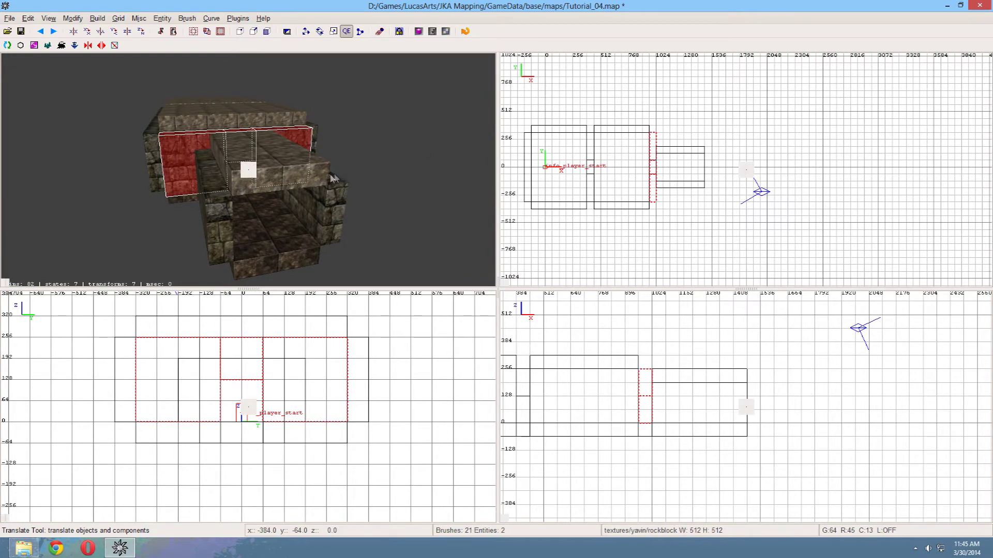
{"action": "scroll", "coordinate": [270, 184], "scroll_direction": "up", "scroll_amount": 8}
{"action": "left_click", "coordinate": [211, 231], "text": "shift"}
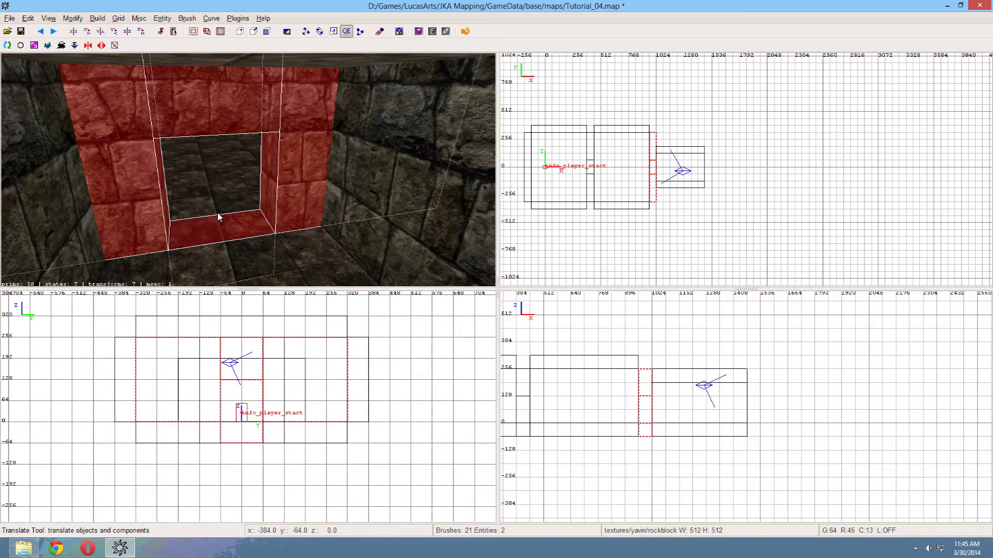
{"action": "left_click", "coordinate": [213, 207], "text": "shift"}
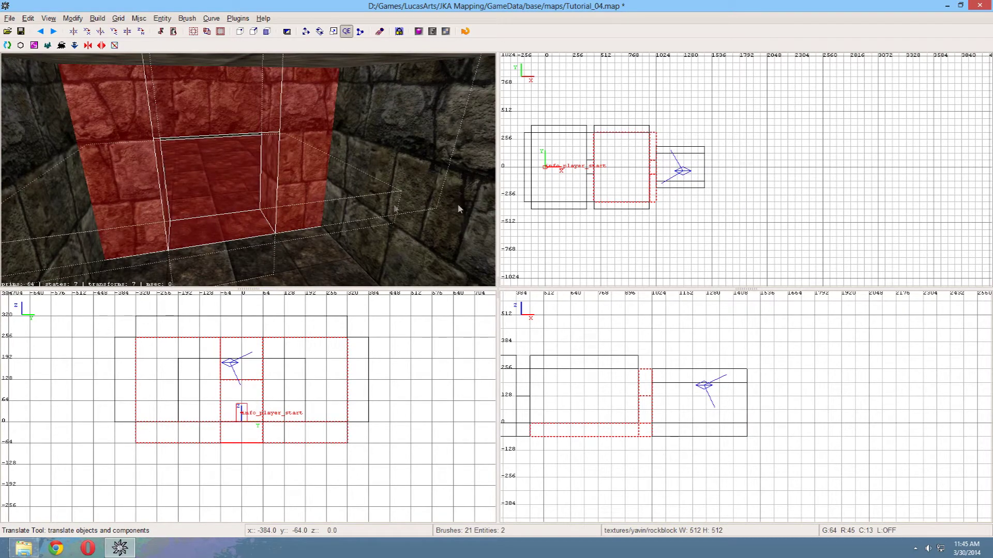
{"action": "scroll", "coordinate": [658, 193], "scroll_direction": "down", "scroll_amount": 3}
{"action": "scroll", "coordinate": [658, 192], "scroll_direction": "up", "scroll_amount": 2}
{"action": "scroll", "coordinate": [655, 195], "scroll_direction": "up", "scroll_amount": 2}
{"action": "key", "text": "9"}
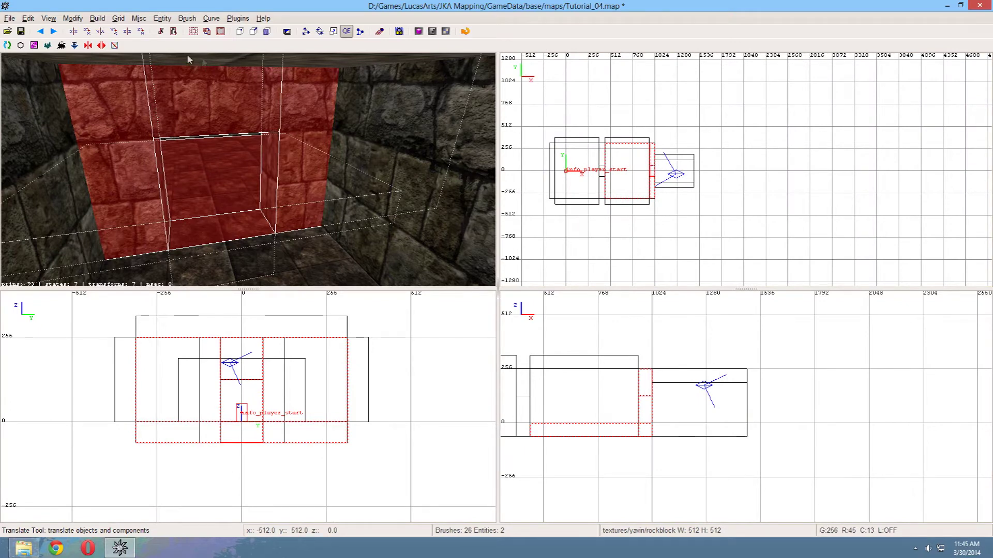
- Rotate the copied wall and floor 180 degrees about the Z axis and place them flush against the hallway's open end
{"action": "left_click", "coordinate": [141, 31]}
{"action": "left_click", "coordinate": [141, 31]}
{"action": "left_click_drag", "start_coordinate": [567, 131], "coordinate": [695, 165]}
{"action": "scroll", "coordinate": [693, 165], "scroll_direction": "up", "scroll_amount": 2}
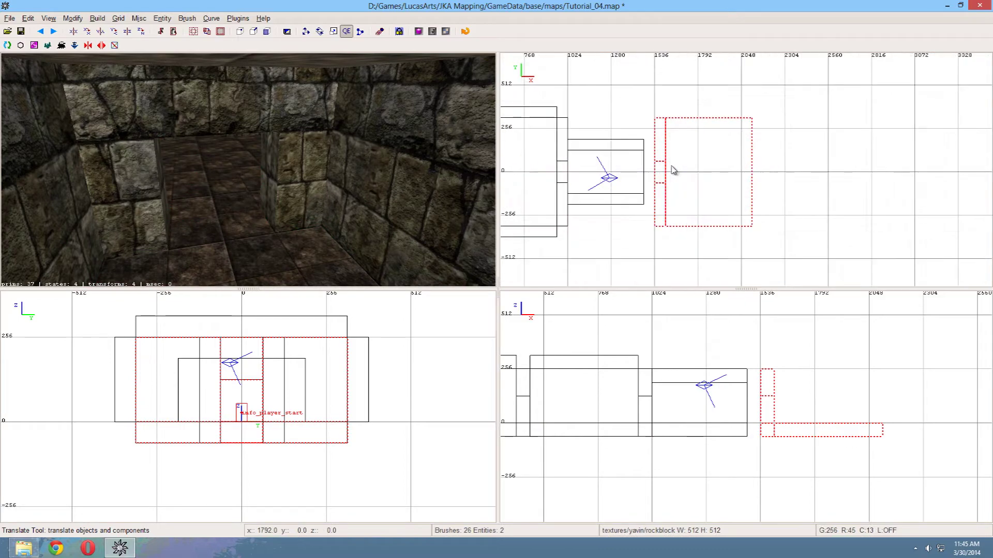
{"action": "scroll", "coordinate": [658, 165], "scroll_direction": "up", "scroll_amount": 1}
{"action": "key", "text": "bracketleft"}
{"action": "key", "text": "bracketleft"}
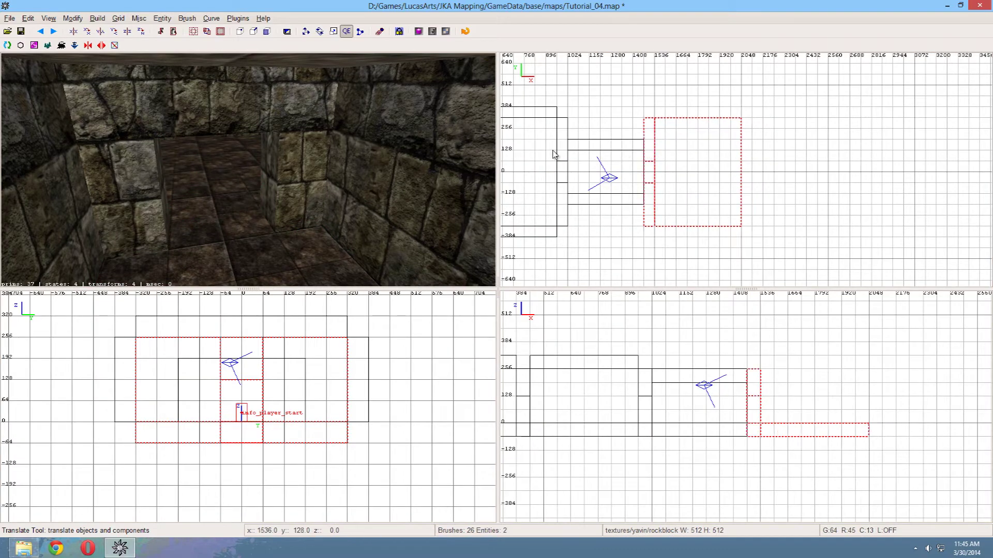
- Inspect the new end wall and outdoor floor from outside in the 3D view, and clear the selection
{"action": "right_click", "coordinate": [279, 151]}
{"action": "scroll", "coordinate": [247, 170], "scroll_direction": "up", "scroll_amount": 2}
{"action": "scroll", "coordinate": [247, 169], "scroll_direction": "up", "scroll_amount": 6}
{"action": "scroll", "coordinate": [248, 170], "scroll_direction": "down", "scroll_amount": 6}
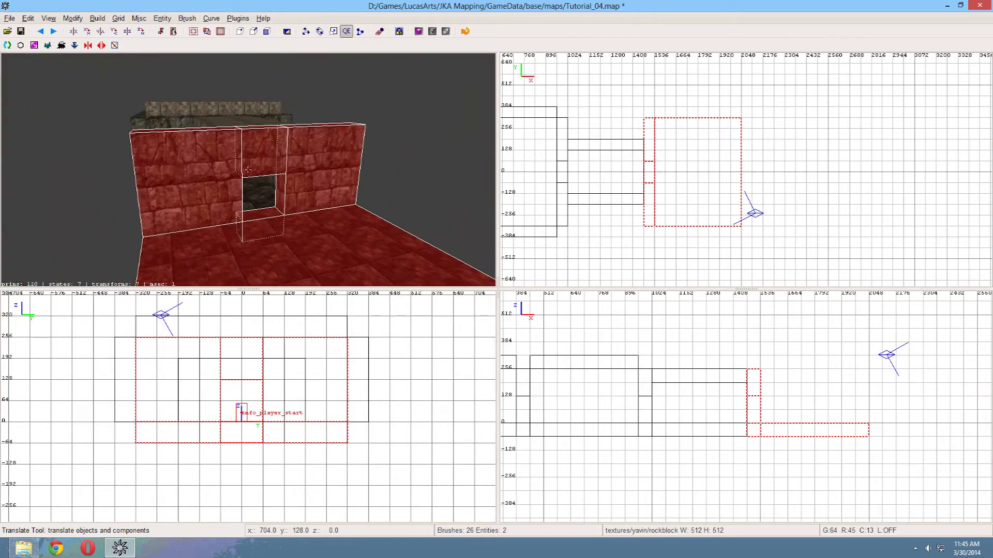
{"action": "key", "text": "Up"}
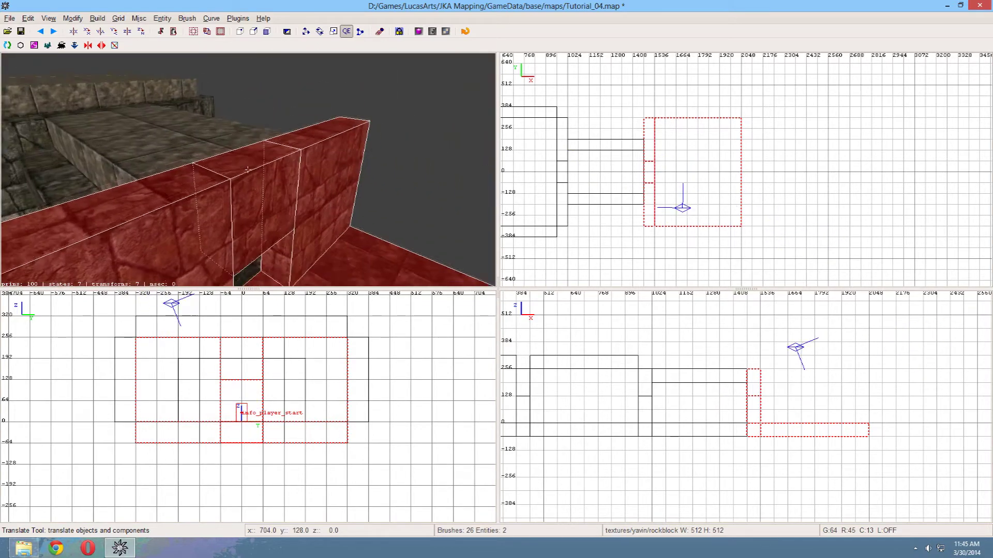
{"action": "scroll", "coordinate": [248, 170], "scroll_direction": "down", "scroll_amount": 5}
{"action": "right_click", "coordinate": [248, 170]}
{"action": "key", "text": "Escape"}
- Raise the top of the three wall pieces at the hallway's outer end to a height of 768 units
{"action": "left_click", "coordinate": [228, 179], "text": "shift"}
{"action": "left_click", "coordinate": [256, 177], "text": "shift"}
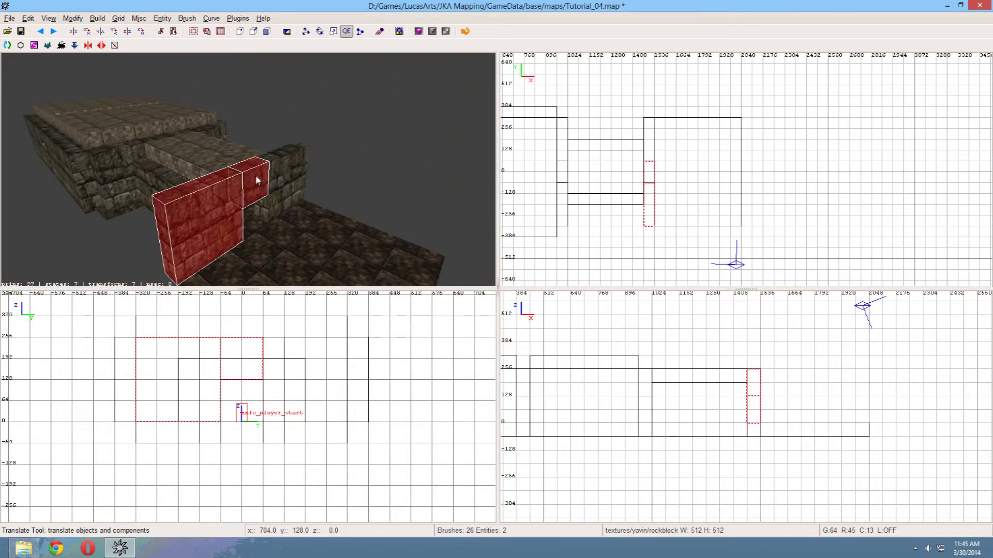
{"action": "left_click", "coordinate": [277, 167], "text": "shift"}
{"action": "key", "text": "bracketright"}
{"action": "key", "text": "bracketright"}
{"action": "scroll", "coordinate": [316, 375], "scroll_direction": "down", "scroll_amount": 1}
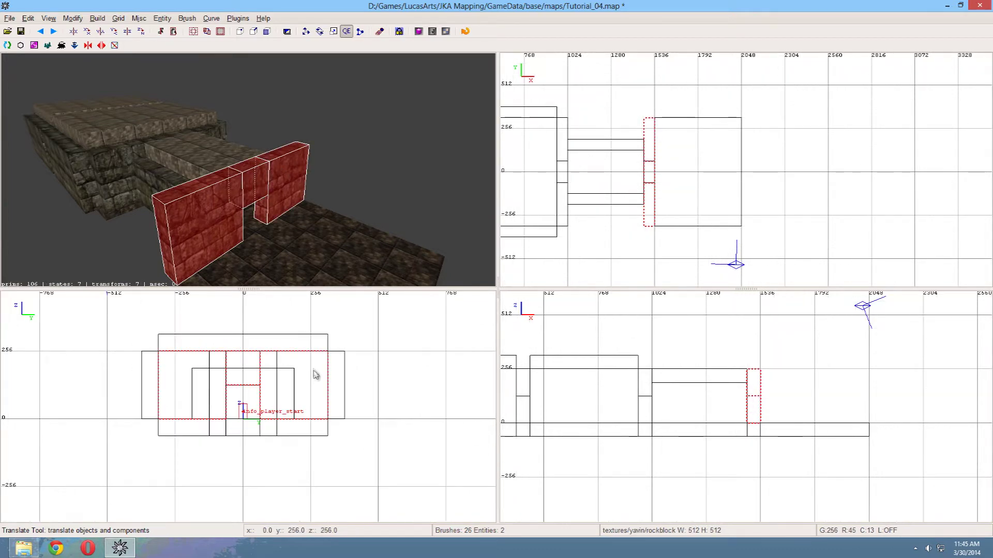
{"action": "scroll", "coordinate": [316, 375], "scroll_direction": "down", "scroll_amount": 2}
{"action": "scroll", "coordinate": [255, 388], "scroll_direction": "down", "scroll_amount": 2}
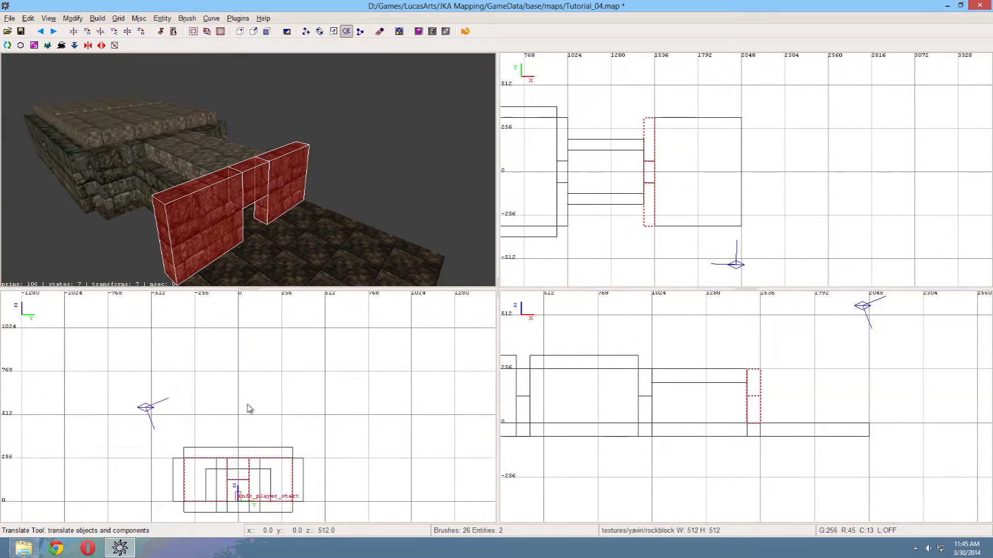
{"action": "left_click_drag", "start_coordinate": [258, 408], "coordinate": [255, 369]}
{"action": "scroll", "coordinate": [274, 231], "scroll_direction": "down", "scroll_amount": 6}
{"action": "key", "text": "Escape"}
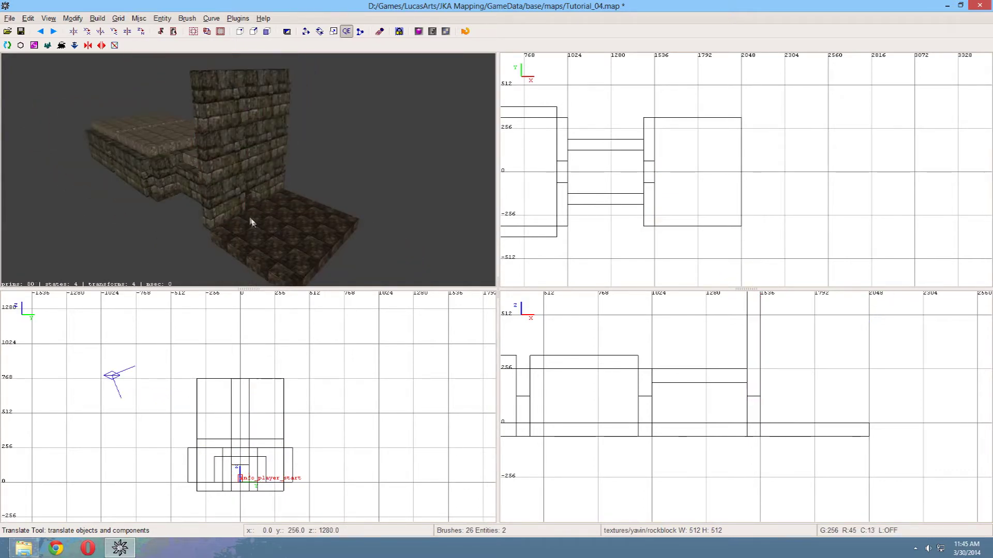
- Pull the outer edge of the tall wall piece beside the exit and the outdoor floor in 64 units to Y -256
{"action": "left_click", "coordinate": [234, 197], "text": "shift"}
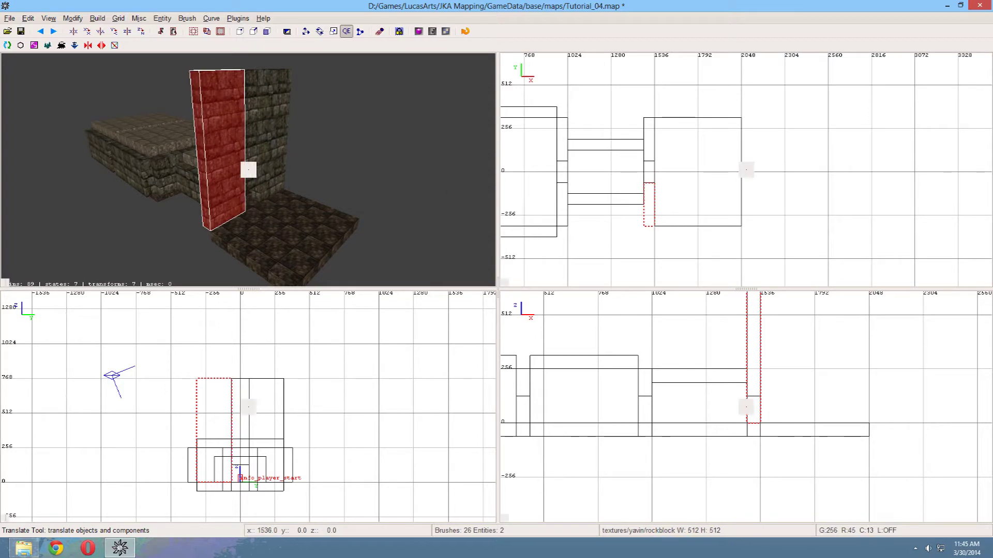
{"action": "scroll", "coordinate": [651, 195], "scroll_direction": "down", "scroll_amount": 2}
{"action": "left_click", "coordinate": [696, 173], "text": "shift"}
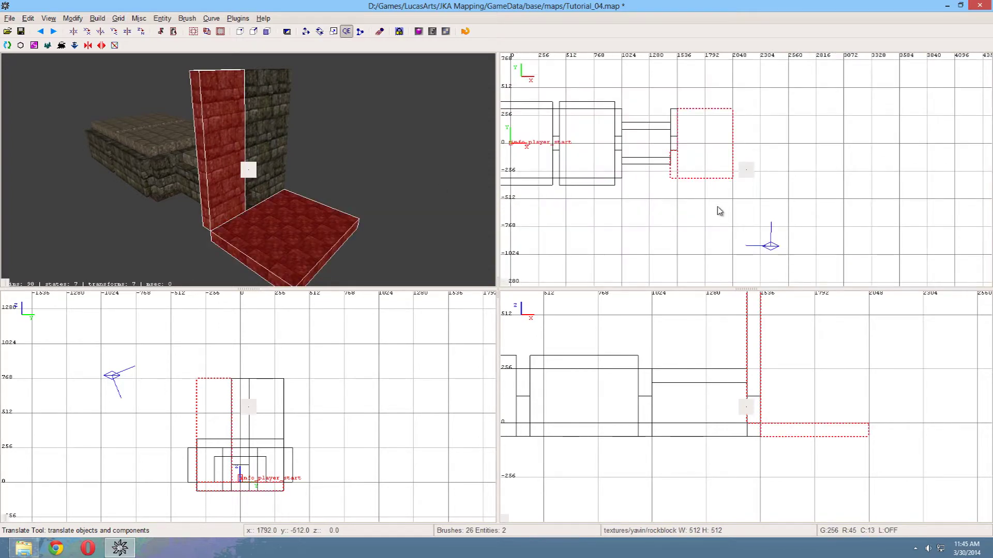
{"action": "scroll", "coordinate": [719, 214], "scroll_direction": "up", "scroll_amount": 3}
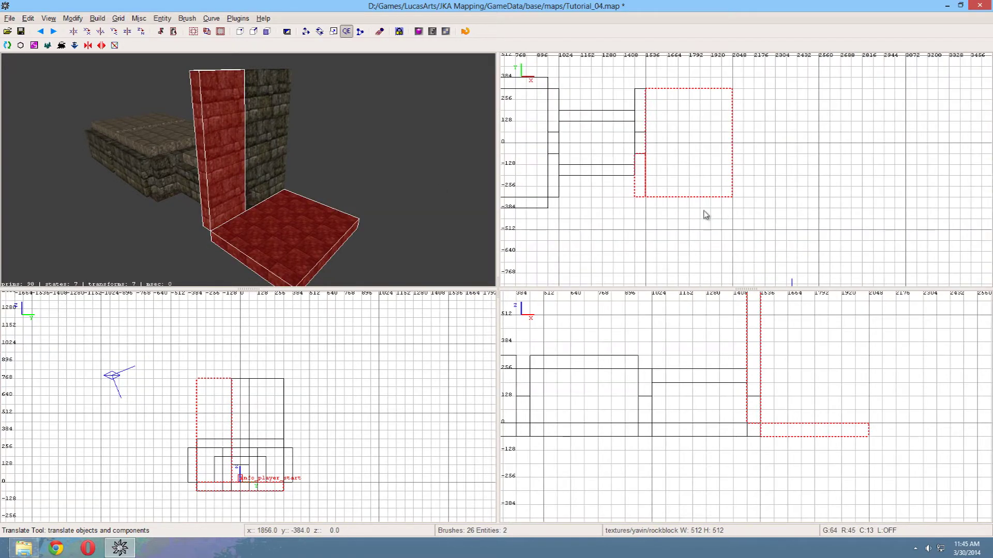
{"action": "key", "text": "["}
{"action": "key", "text": "["}
{"action": "left_click_drag", "start_coordinate": [706, 209], "coordinate": [706, 204]}
{"action": "key", "text": "]"}
{"action": "key", "text": "]"}
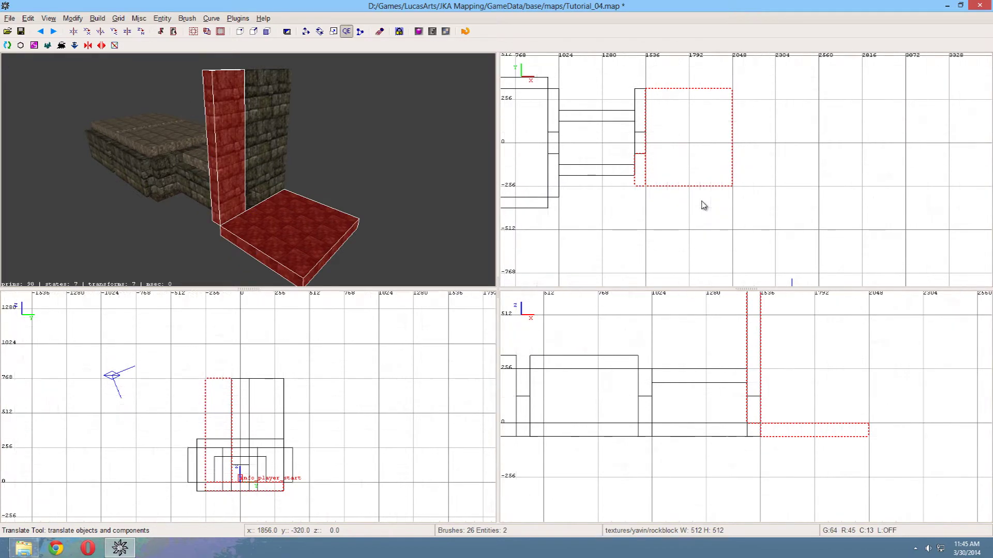
- Stretch the selected tall wall piece and outdoor floor outward to Y -768
{"action": "scroll", "coordinate": [704, 209], "scroll_direction": "down", "scroll_amount": 2}
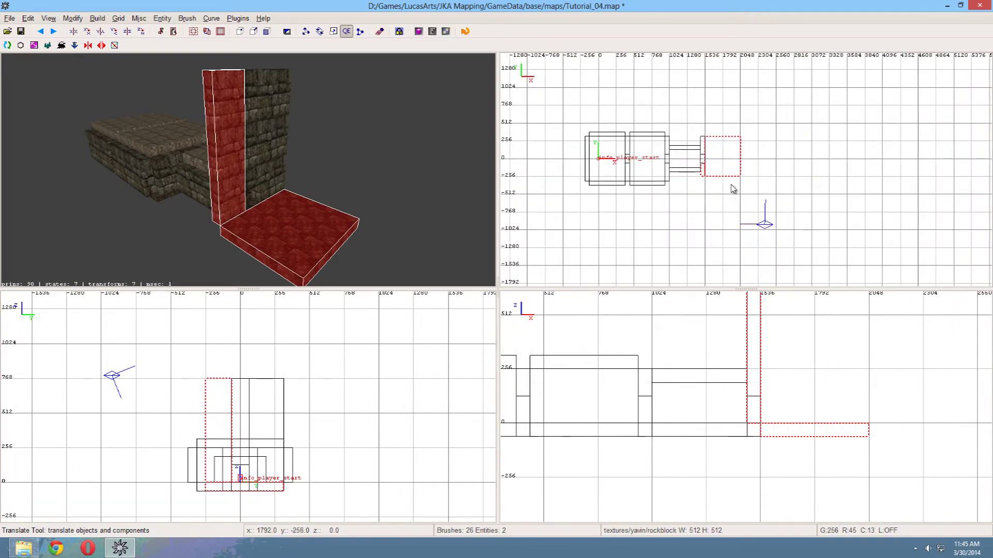
{"action": "left_click_drag", "start_coordinate": [734, 188], "coordinate": [732, 216]}
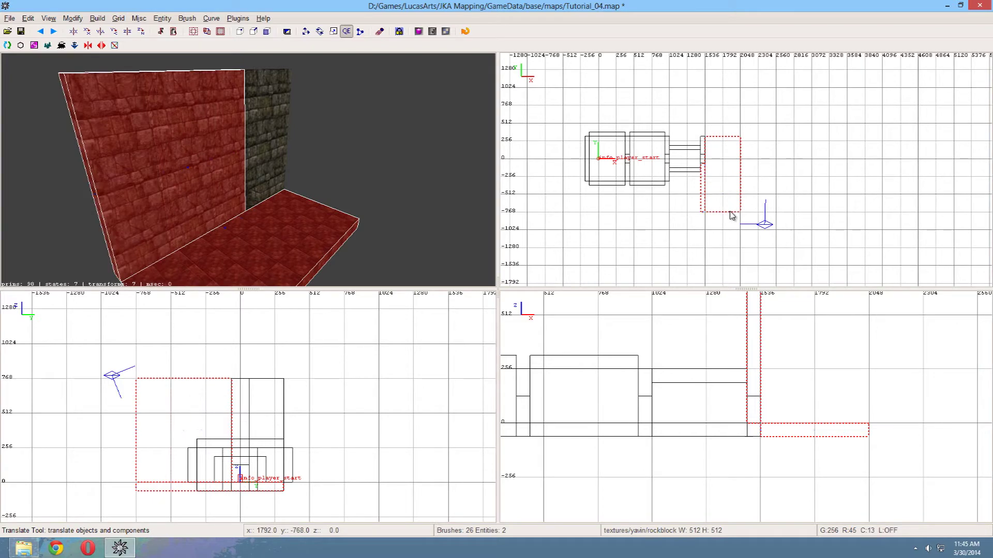
{"action": "scroll", "coordinate": [750, 226], "scroll_direction": "up", "scroll_amount": 4}
{"action": "key", "text": "bracketleft"}
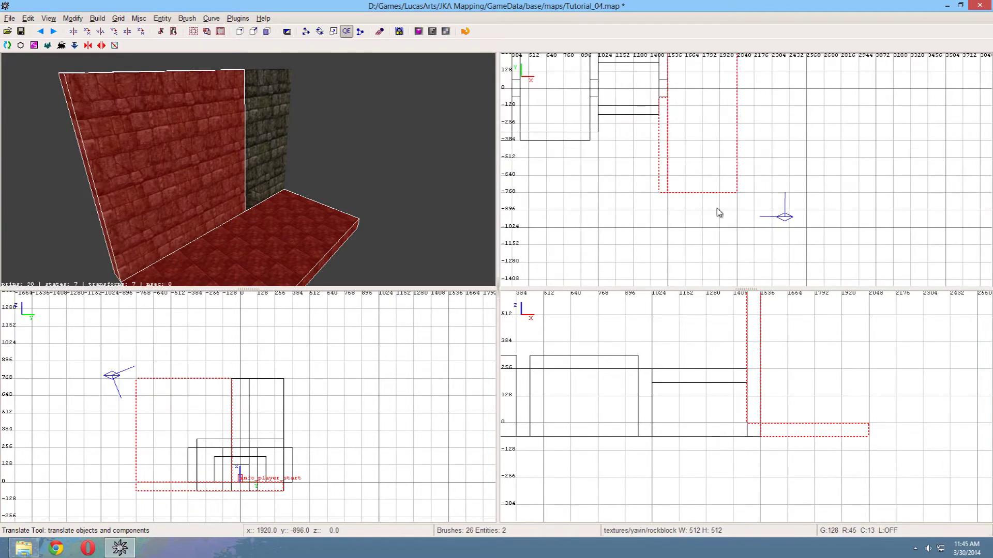
- Try stretching the selected tall wall piece and outdoor floor to Y -832, and return their outer edge to Y -768
{"action": "scroll", "coordinate": [708, 217], "scroll_direction": "up", "scroll_amount": 1}
{"action": "key", "text": "bracketleft"}
{"action": "scroll", "coordinate": [699, 227], "scroll_direction": "down", "scroll_amount": 2}
{"action": "key", "text": "bracketright"}
{"action": "scroll", "coordinate": [703, 228], "scroll_direction": "down", "scroll_amount": 3}
{"action": "key", "text": "bracketright"}
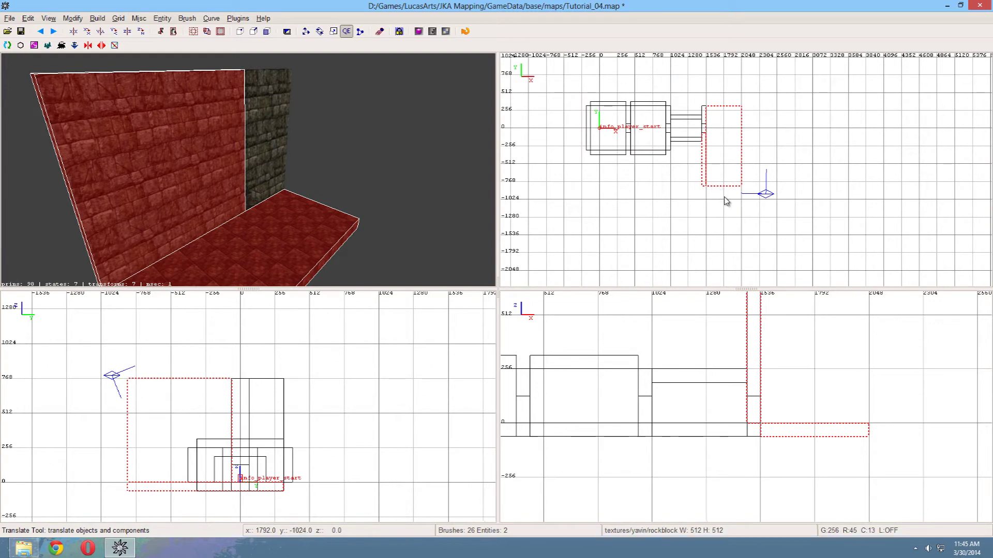
{"action": "key", "text": "bracketleft"}
{"action": "scroll", "coordinate": [706, 210], "scroll_direction": "up", "scroll_amount": 1}
{"action": "key", "text": "bracketleft"}
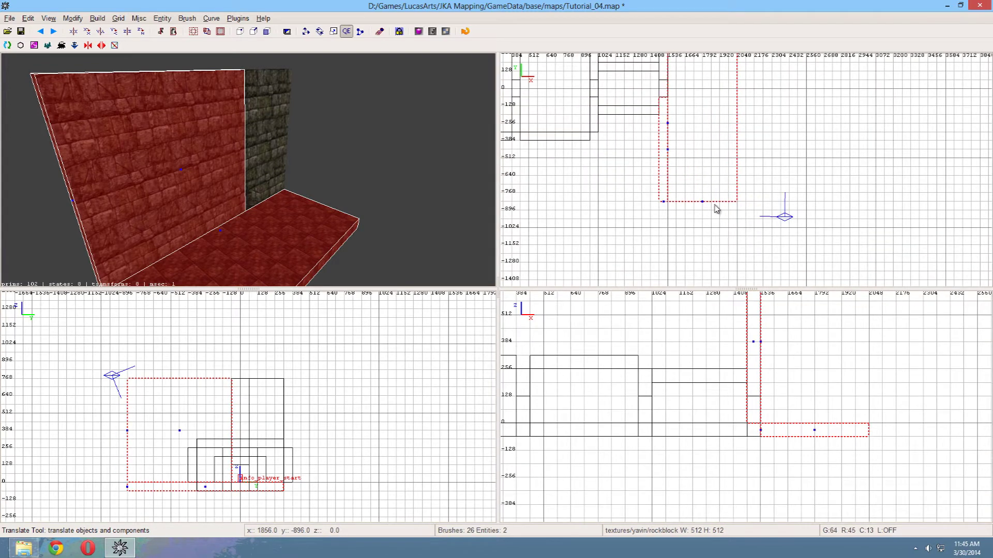
{"action": "left_click_drag", "start_coordinate": [715, 209], "coordinate": [713, 207]}
{"action": "key", "text": "bracketright"}
{"action": "key", "text": "bracketright"}
{"action": "scroll", "coordinate": [679, 196], "scroll_direction": "down", "scroll_amount": 4}
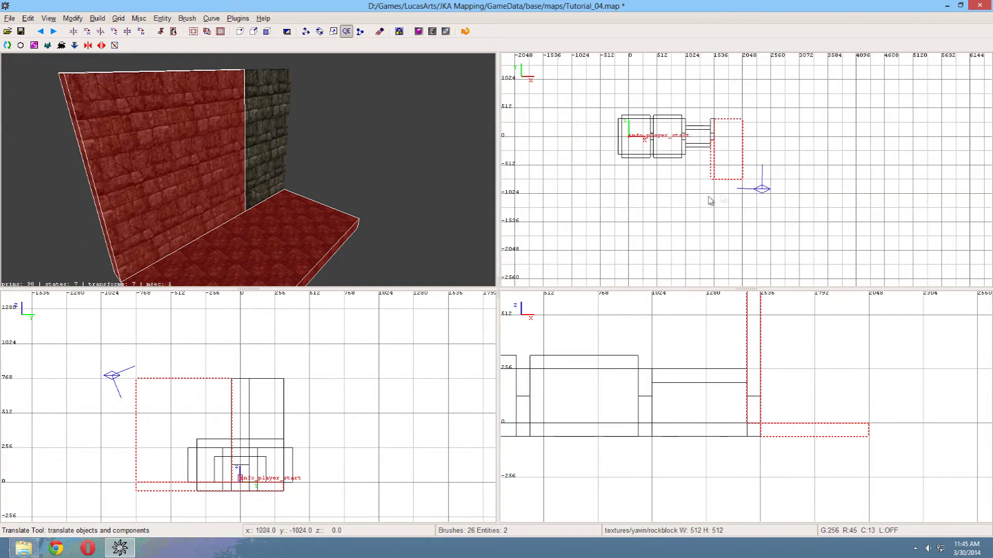
{"action": "scroll", "coordinate": [696, 224], "scroll_direction": "up", "scroll_amount": 3}
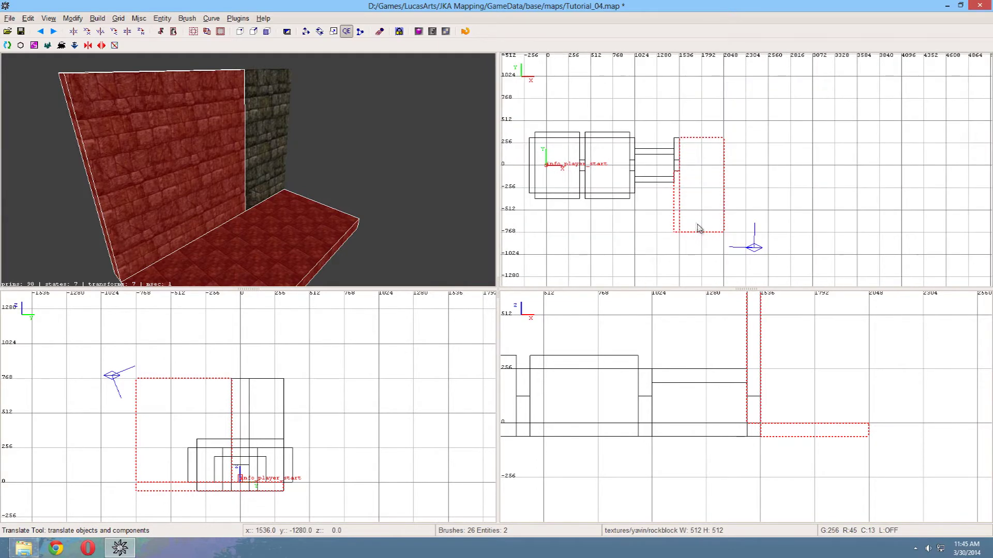
- Select the tall wall piece on the exit's other side with the outdoor floor, and pull their outer edge in to Y 256
{"action": "key", "text": "Escape"}
{"action": "mouse_move", "coordinate": [643, 131]}
{"action": "left_mouse_down"}
{"action": "mouse_move", "coordinate": [710, 160]}
{"action": "mouse_move", "coordinate": [699, 157]}
{"action": "left_mouse_up"}
{"action": "key", "text": "BackSpace"}
{"action": "left_click_drag", "start_coordinate": [648, 136], "coordinate": [721, 157], "text": "shift"}
{"action": "key", "text": "7"}
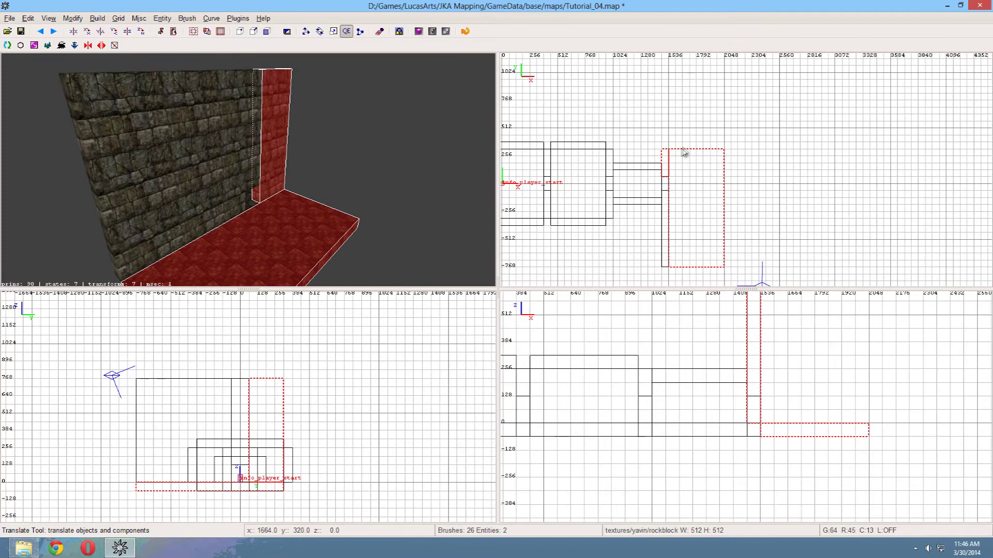
{"action": "left_click_drag", "start_coordinate": [687, 149], "coordinate": [688, 155]}
{"action": "key", "text": "8"}
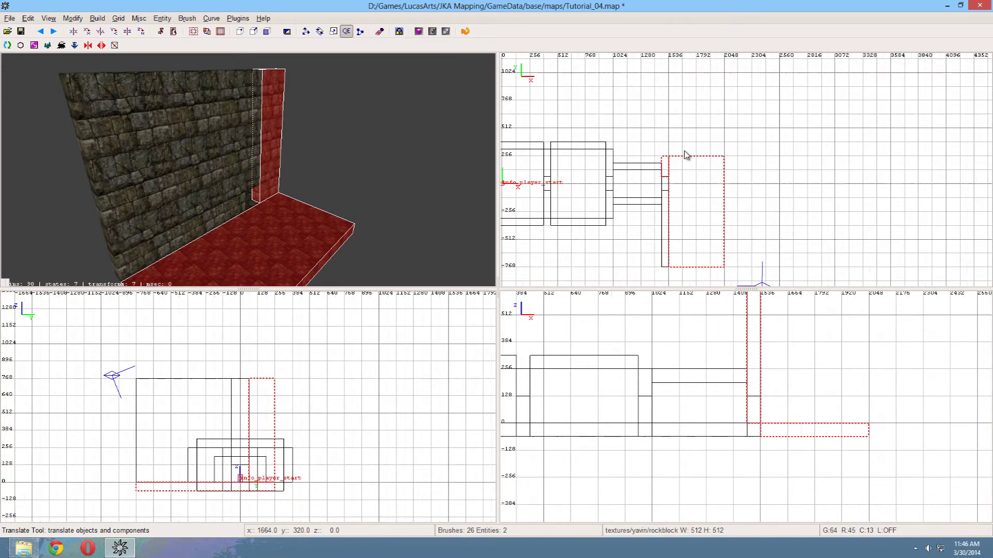
- Stretch the selected wall piece and outdoor floor together outward to Y 768, and clear the selection
{"action": "key", "text": "e"}
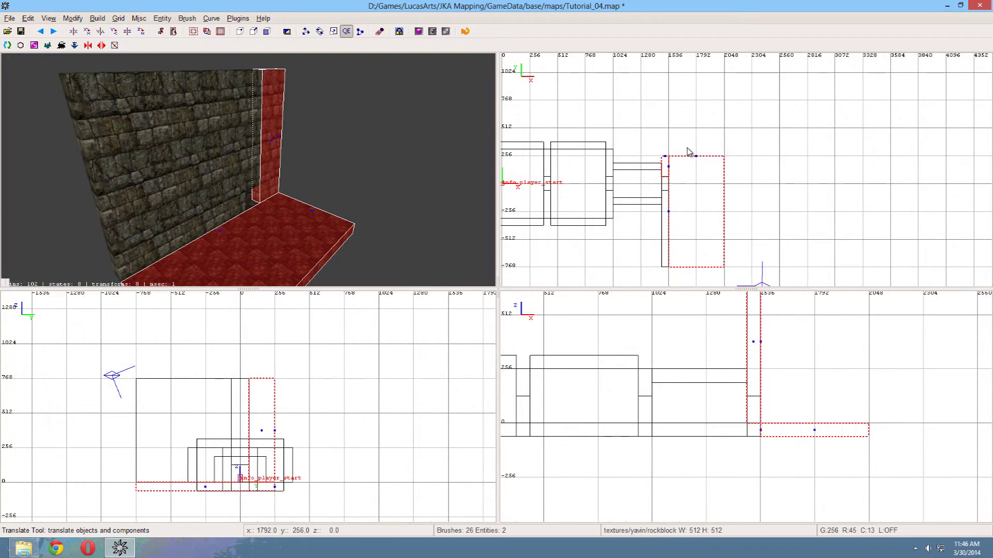
{"action": "left_click_drag", "start_coordinate": [690, 147], "coordinate": [690, 101]}
{"action": "key", "text": "e"}
{"action": "right_click", "coordinate": [293, 155]}
{"action": "key", "text": "Down"}
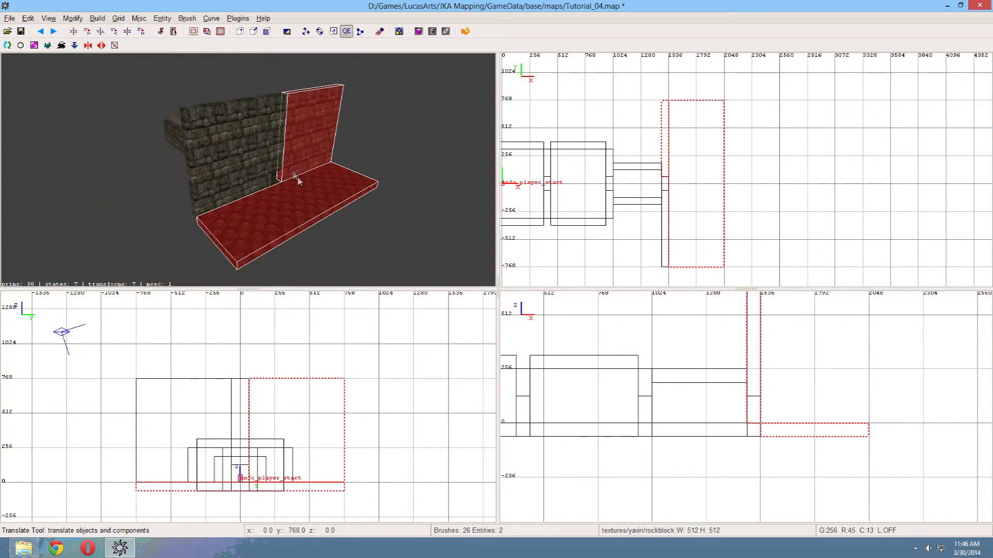
{"action": "key", "text": "Escape"}
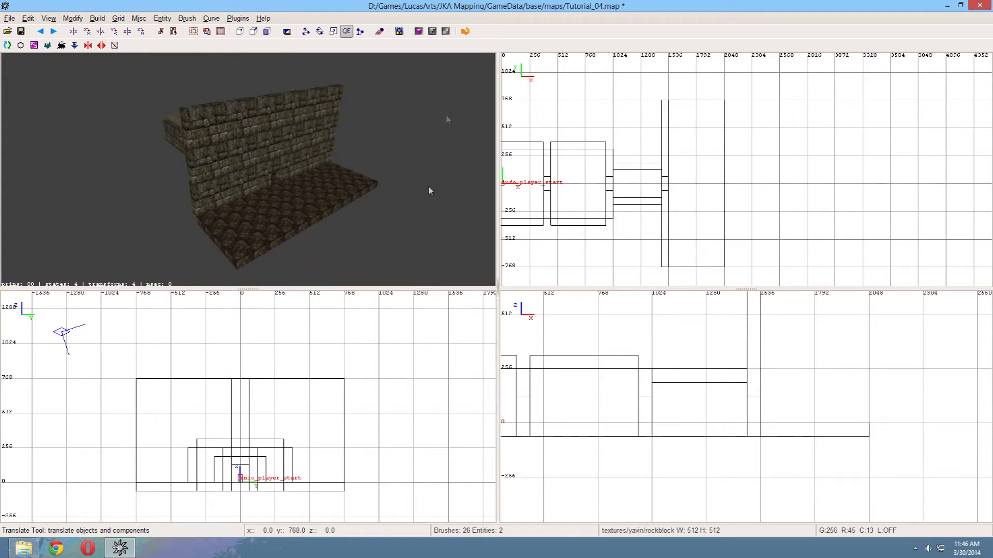
- Select only the outdoor floor and extend its far edge away from the hallway to X 2560
{"action": "left_click", "coordinate": [315, 147], "text": "shift"}
{"action": "right_click_drag", "start_coordinate": [641, 150], "coordinate": [612, 174]}
{"action": "scroll", "coordinate": [642, 150], "scroll_direction": "up", "scroll_amount": 1}
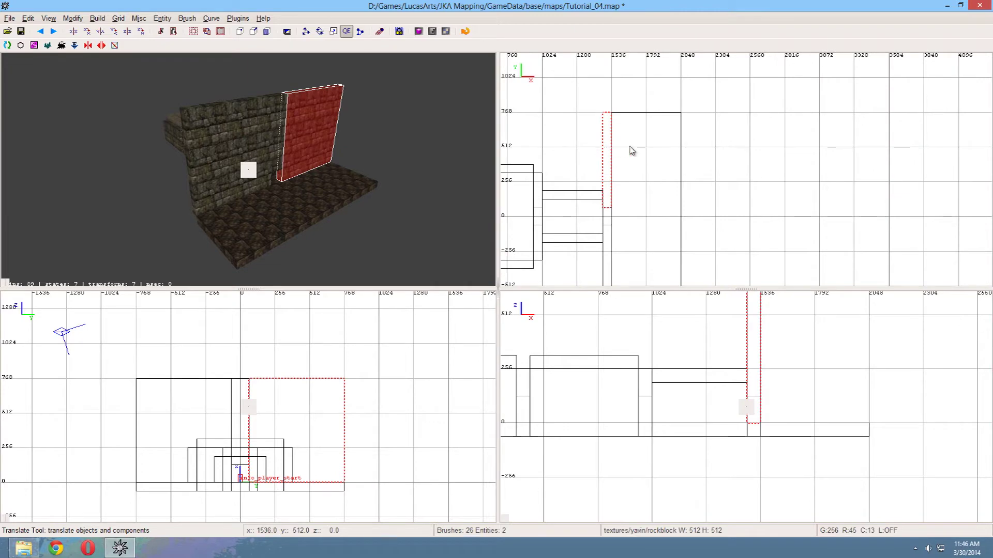
{"action": "key", "text": "Escape"}
{"action": "scroll", "coordinate": [665, 155], "scroll_direction": "down", "scroll_amount": 1}
{"action": "left_click", "coordinate": [693, 173], "text": "shift"}
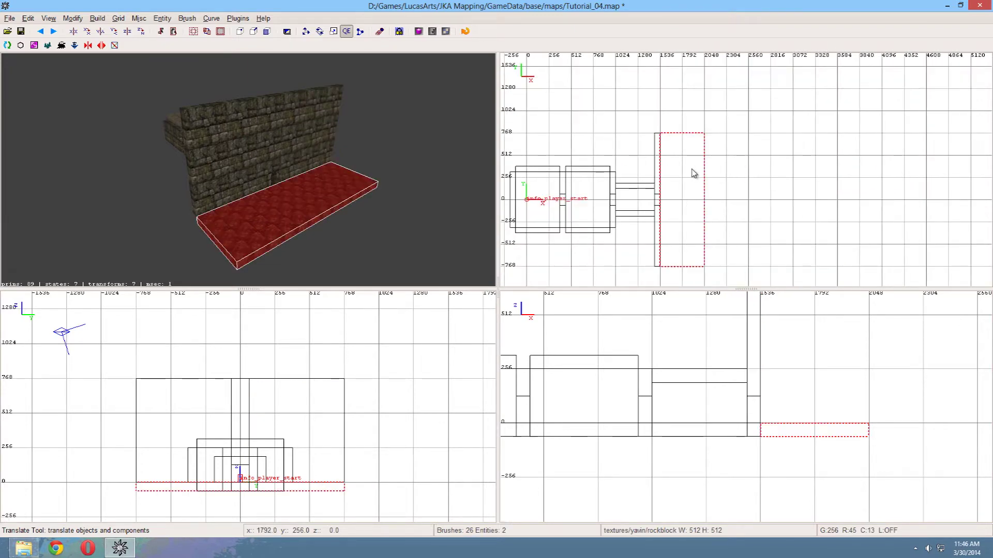
{"action": "mouse_move", "coordinate": [744, 185]}
{"action": "left_mouse_down"}
{"action": "mouse_move", "coordinate": [860, 193]}
{"action": "mouse_move", "coordinate": [731, 186]}
{"action": "left_mouse_up"}
{"action": "key", "text": "Escape"}
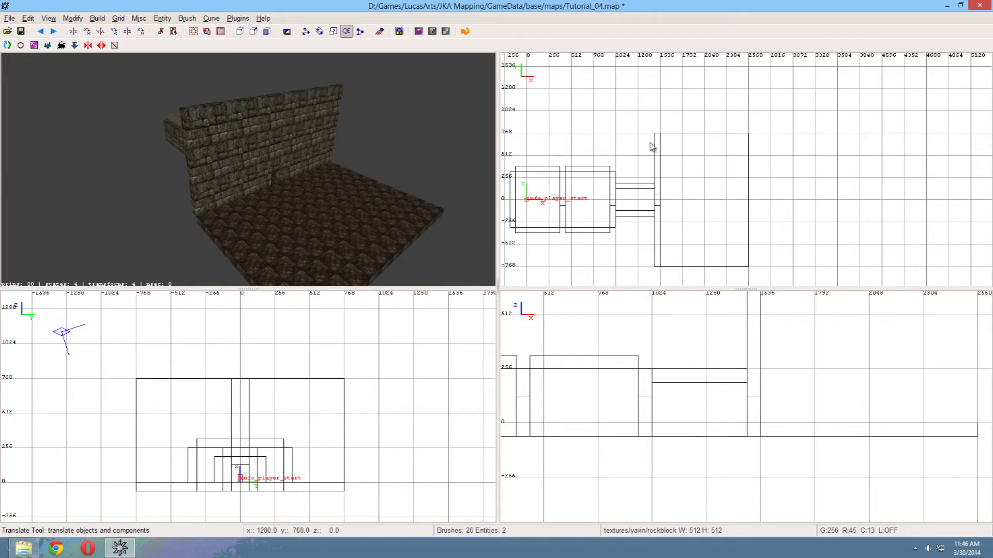
- Duplicate the tall wall piece, rotate the copy 90 degrees, and fit it along the outdoor floor's Y 768 edge from X 1536 to 2560
{"action": "left_click", "coordinate": [656, 150], "text": "shift"}
{"action": "key", "text": "bracketleft"}
{"action": "key", "text": "bracketleft"}
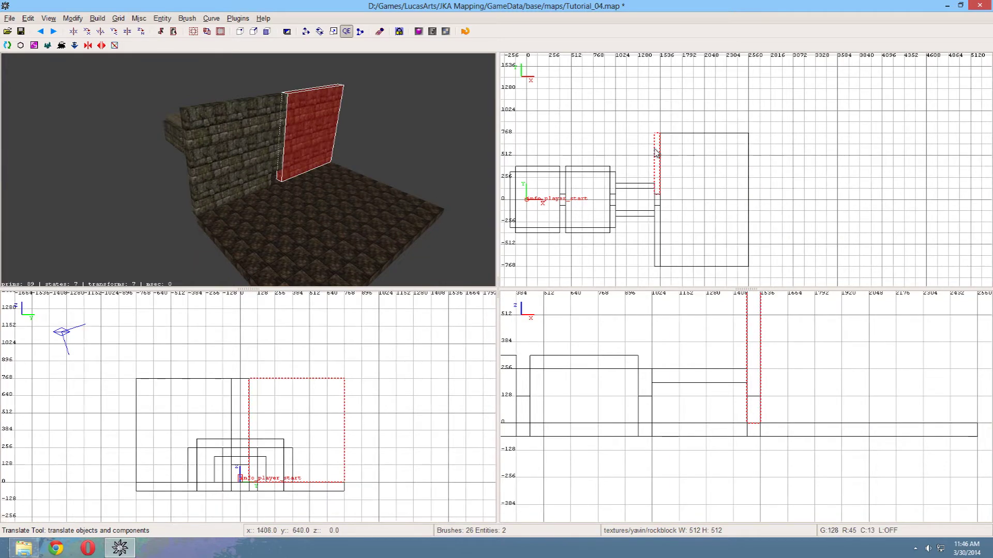
{"action": "scroll", "coordinate": [627, 153], "scroll_direction": "up", "scroll_amount": 1}
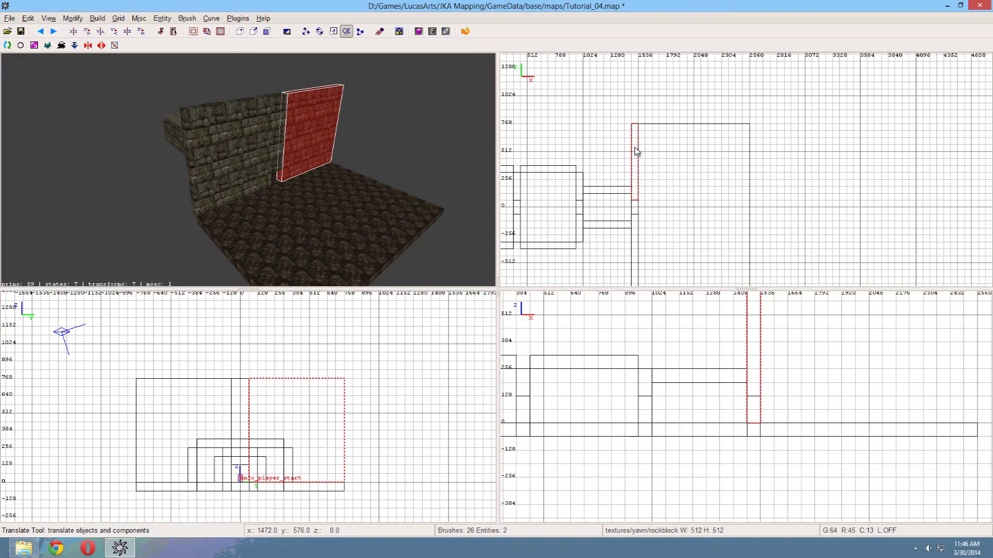
{"action": "key", "text": "space"}
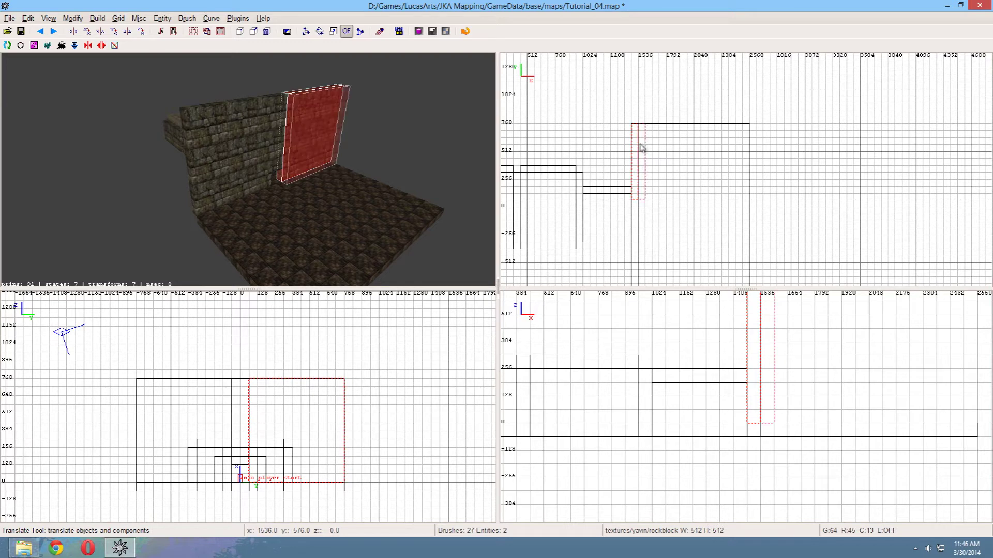
{"action": "left_click", "coordinate": [141, 31]}
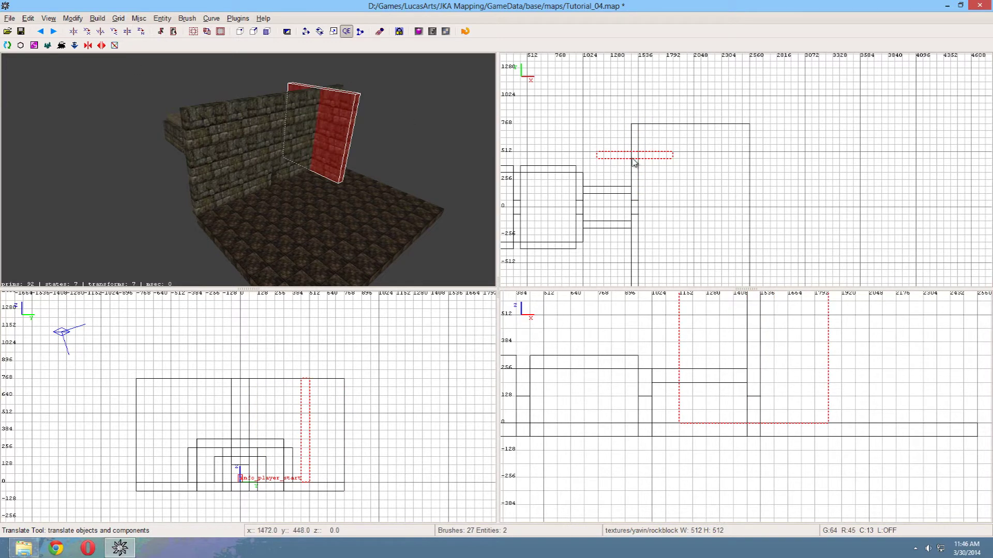
{"action": "mouse_move", "coordinate": [636, 161]}
{"action": "left_mouse_down"}
{"action": "mouse_move", "coordinate": [674, 126]}
{"action": "mouse_move", "coordinate": [763, 120]}
{"action": "left_mouse_up"}
{"action": "scroll", "coordinate": [744, 127], "scroll_direction": "down", "scroll_amount": 1}
{"action": "right_click_drag", "start_coordinate": [711, 151], "coordinate": [702, 129]}
- Copy the side wall to the floor's Y -768 edge, and fit another copy, rotated 90 degrees, along the X 2560 edge
{"action": "left_click_drag", "start_coordinate": [686, 113], "coordinate": [685, 252]}
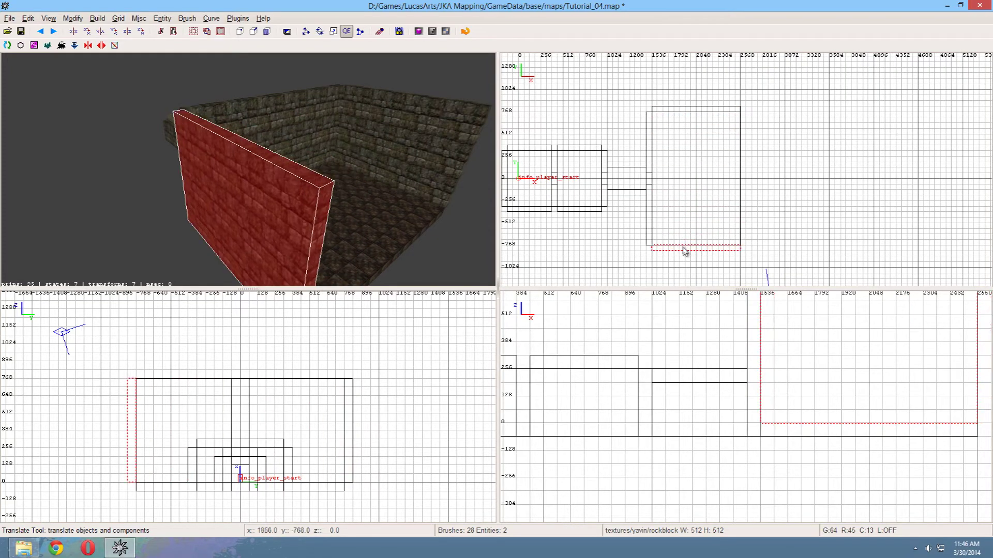
{"action": "left_click", "coordinate": [133, 32]}
{"action": "mouse_move", "coordinate": [691, 243]}
{"action": "left_mouse_down"}
{"action": "mouse_move", "coordinate": [746, 173]}
{"action": "mouse_move", "coordinate": [744, 153]}
{"action": "left_mouse_up"}
{"action": "left_click_drag", "start_coordinate": [746, 207], "coordinate": [745, 257]}
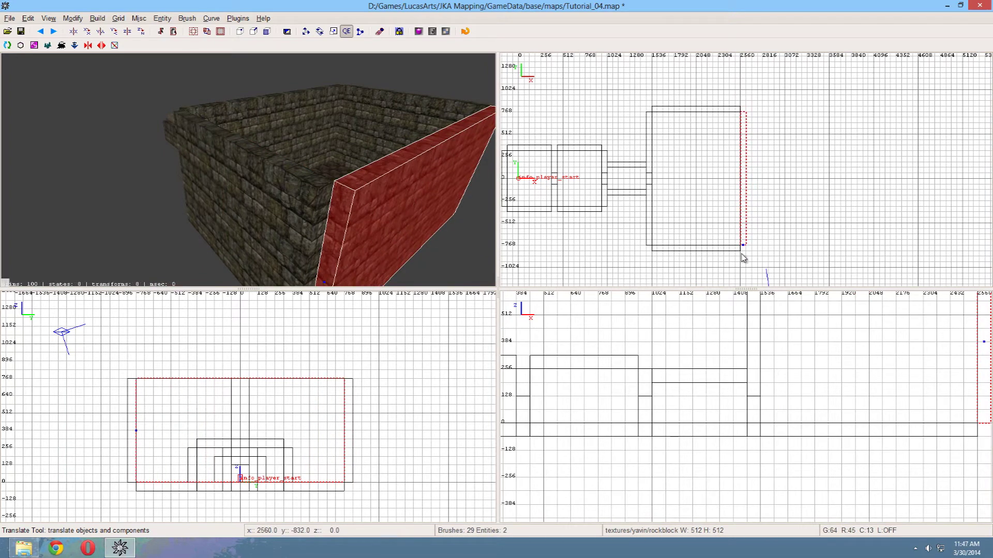
{"action": "key", "text": "Escape"}
- Inspect the walls and floor from inside the enclosed outdoor area in the 3D view
{"action": "right_click", "coordinate": [248, 170]}
{"action": "key", "text": "Up"}
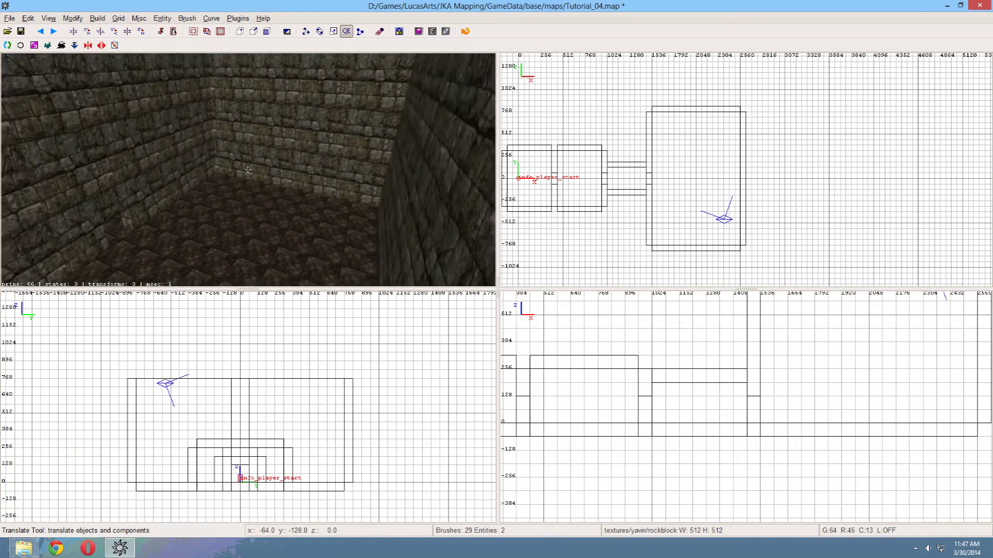
{"action": "right_click", "coordinate": [255, 146]}
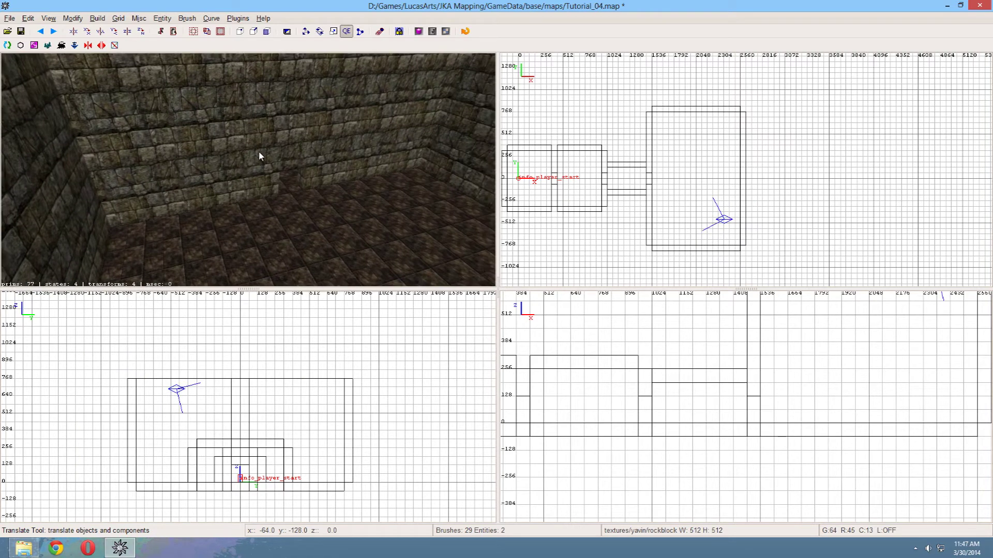
{"action": "right_click", "coordinate": [310, 166]}
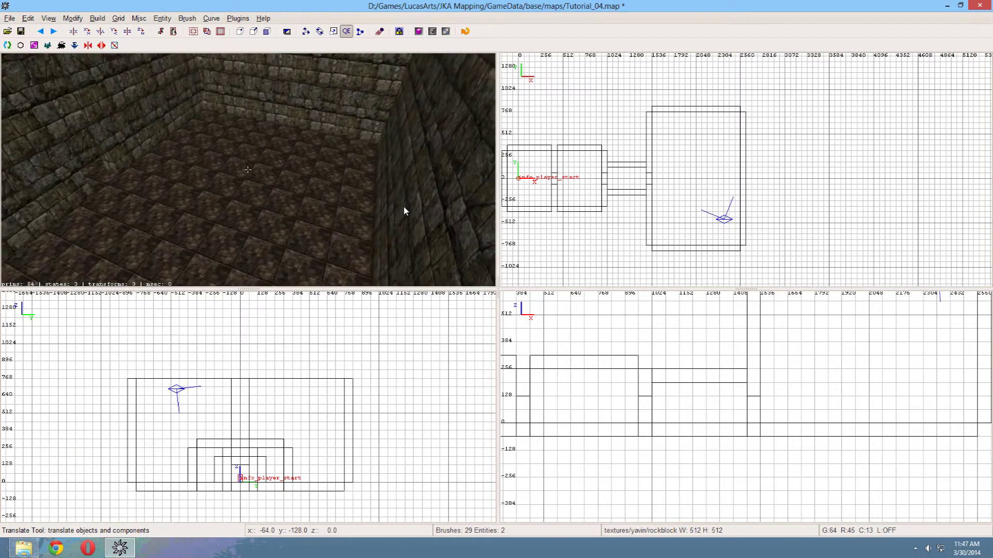
{"action": "left_click", "coordinate": [309, 174], "text": "shift"}
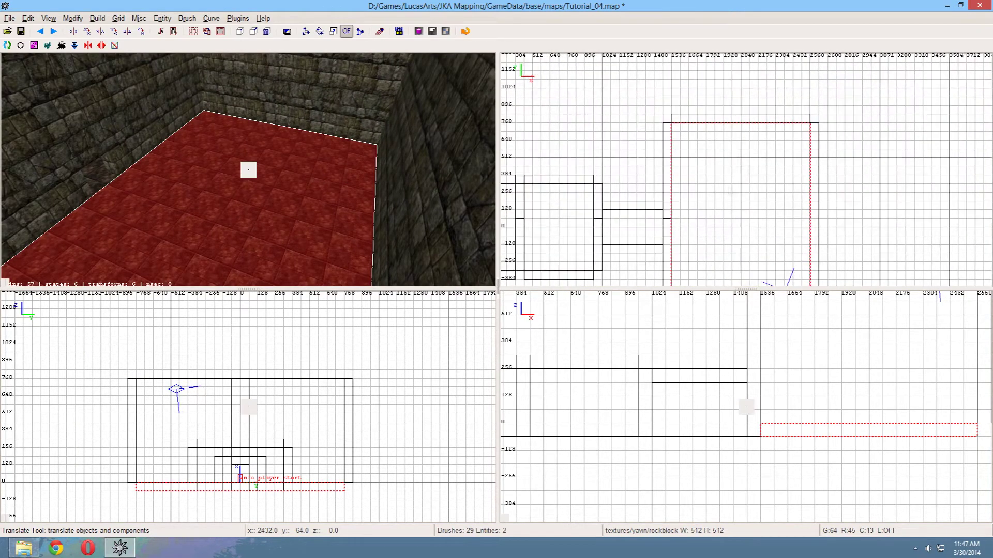
{"action": "scroll", "coordinate": [729, 192], "scroll_direction": "up", "scroll_amount": 1}
{"action": "key", "text": "8"}
{"action": "key", "text": "7"}
{"action": "key", "text": "8"}
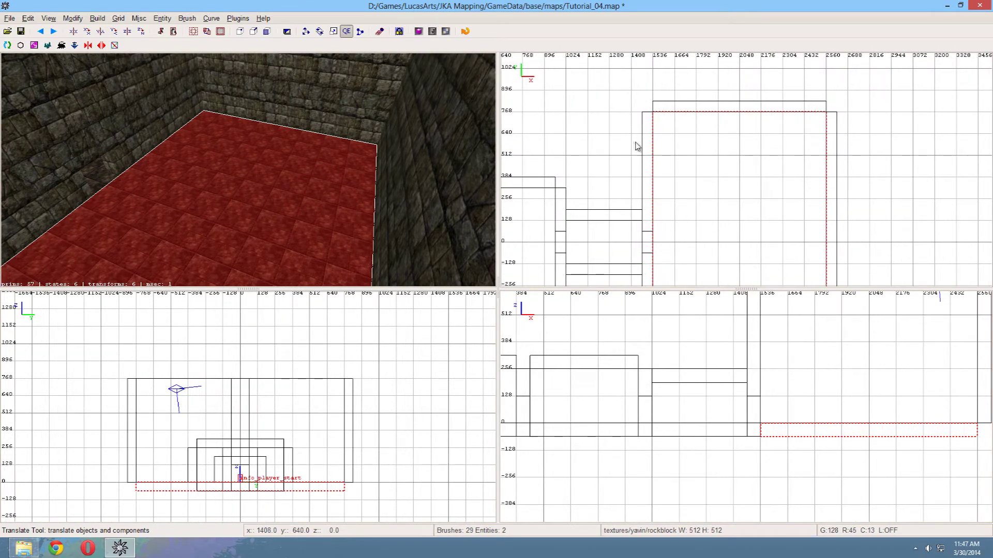
{"action": "key", "text": "Escape"}
{"action": "right_click", "coordinate": [373, 150]}
{"action": "scroll", "coordinate": [248, 169], "scroll_direction": "up", "scroll_amount": 2}
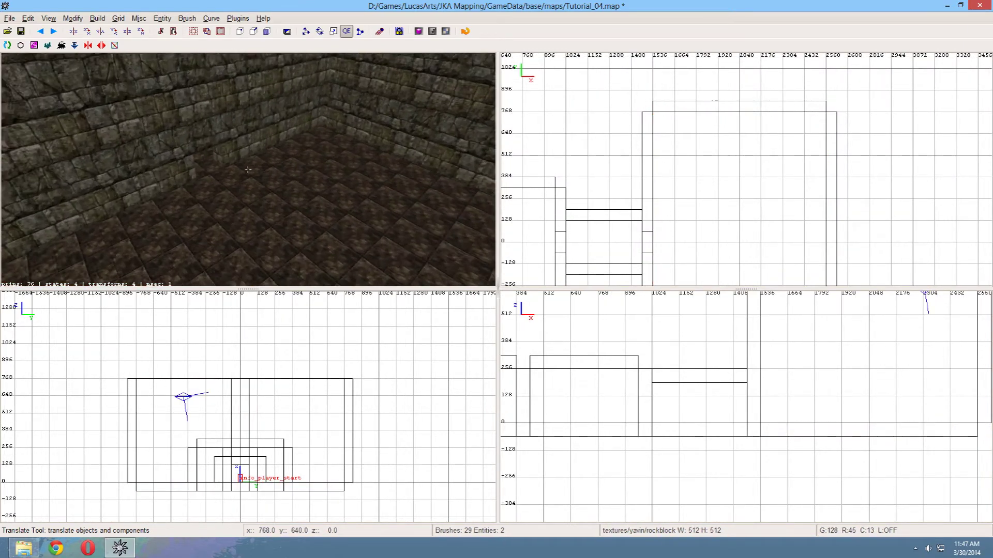
{"action": "right_click", "coordinate": [249, 169]}
- Create a block across the outdoor area from Y 512 to 768 against the side wall, spanning Z 0 to 32
{"action": "scroll", "coordinate": [672, 157], "scroll_direction": "down", "scroll_amount": 1}
{"action": "right_click_drag", "start_coordinate": [668, 155], "coordinate": [712, 181]}
{"action": "key", "text": "7"}
{"action": "key", "text": "6"}
{"action": "key", "text": "7"}
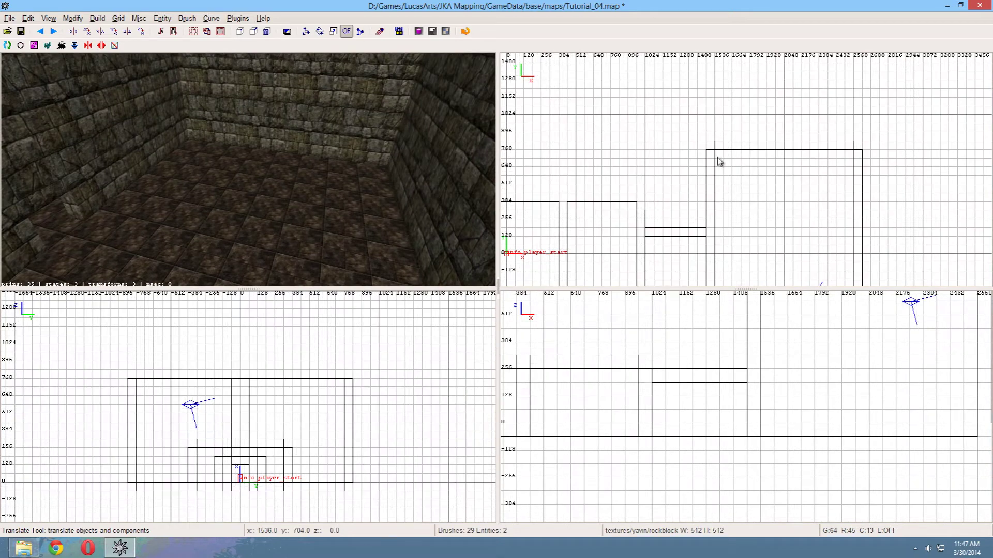
{"action": "mouse_move", "coordinate": [717, 153]}
{"action": "left_mouse_down"}
{"action": "mouse_move", "coordinate": [765, 195]}
{"action": "mouse_move", "coordinate": [854, 185]}
{"action": "left_mouse_up"}
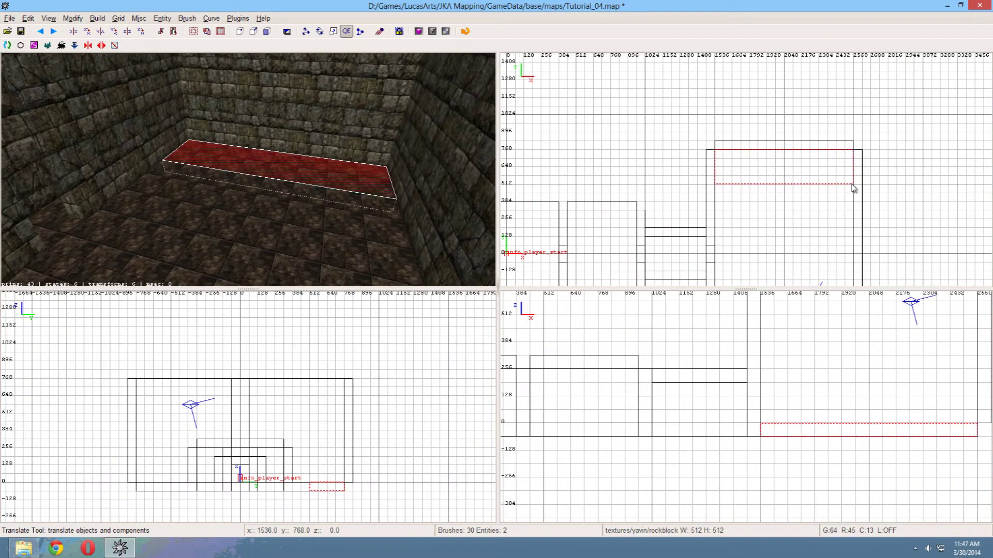
{"action": "key", "text": "bracketleft"}
{"action": "left_click_drag", "start_coordinate": [821, 429], "coordinate": [825, 449]}
- Examine the new block in the 3D view and compare its height with the player start entity
{"action": "right_click", "coordinate": [313, 194]}
{"action": "scroll", "coordinate": [248, 169], "scroll_direction": "up", "scroll_amount": 2}
{"action": "scroll", "coordinate": [248, 170], "scroll_direction": "up", "scroll_amount": 1}
{"action": "right_click", "coordinate": [312, 196]}
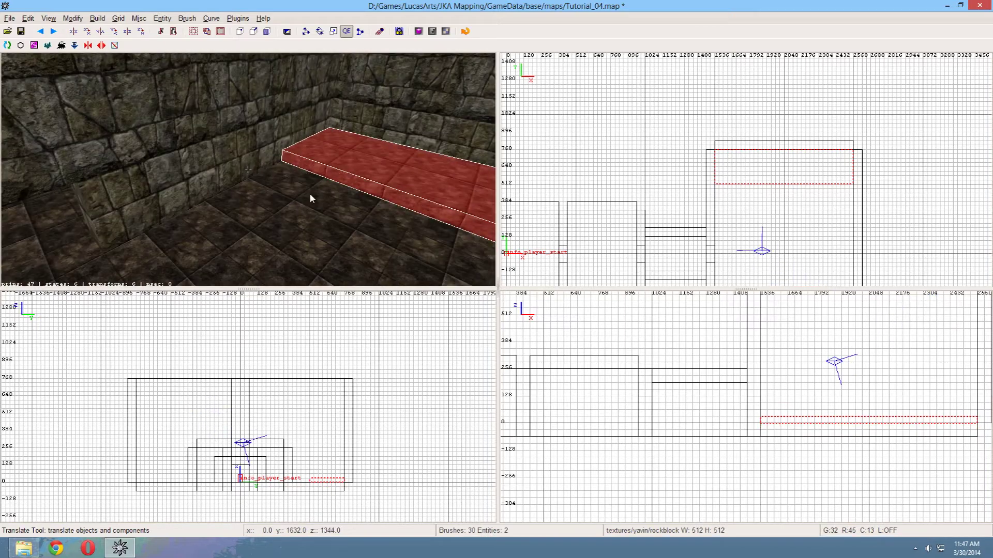
{"action": "right_click_drag", "start_coordinate": [706, 423], "coordinate": [822, 442]}
{"action": "scroll", "coordinate": [706, 423], "scroll_direction": "up", "scroll_amount": 2}
{"action": "scroll", "coordinate": [706, 423], "scroll_direction": "up", "scroll_amount": 2}
{"action": "scroll", "coordinate": [706, 423], "scroll_direction": "up", "scroll_amount": 3}
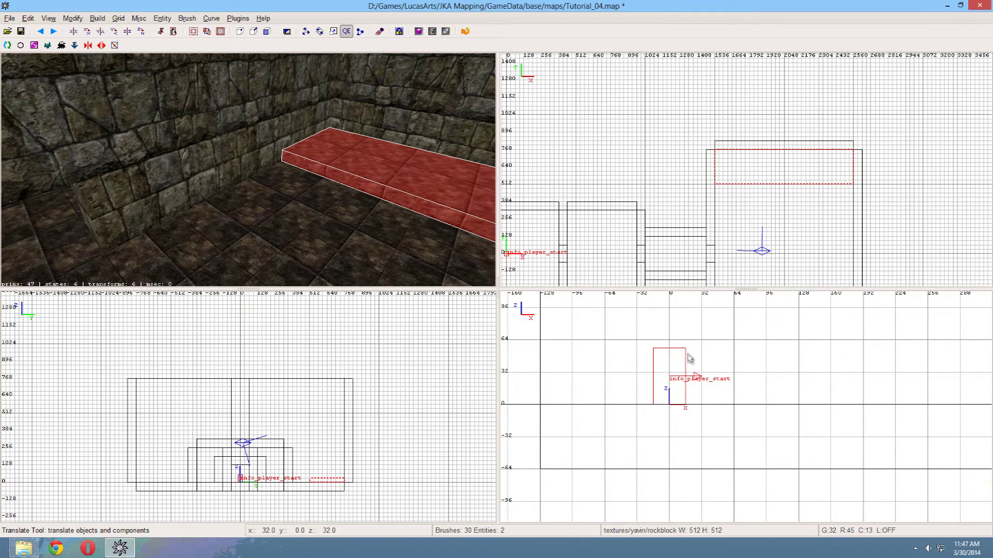
{"action": "scroll", "coordinate": [812, 409], "scroll_direction": "down", "scroll_amount": 6}
- Lower the top of the selected block to a height of 16 units
{"action": "right_click_drag", "start_coordinate": [813, 409], "coordinate": [295, 349]}
{"action": "right_click_drag", "start_coordinate": [903, 398], "coordinate": [931, 449]}
{"action": "scroll", "coordinate": [902, 398], "scroll_direction": "up", "scroll_amount": 1}
{"action": "scroll", "coordinate": [672, 391], "scroll_direction": "up", "scroll_amount": 3}
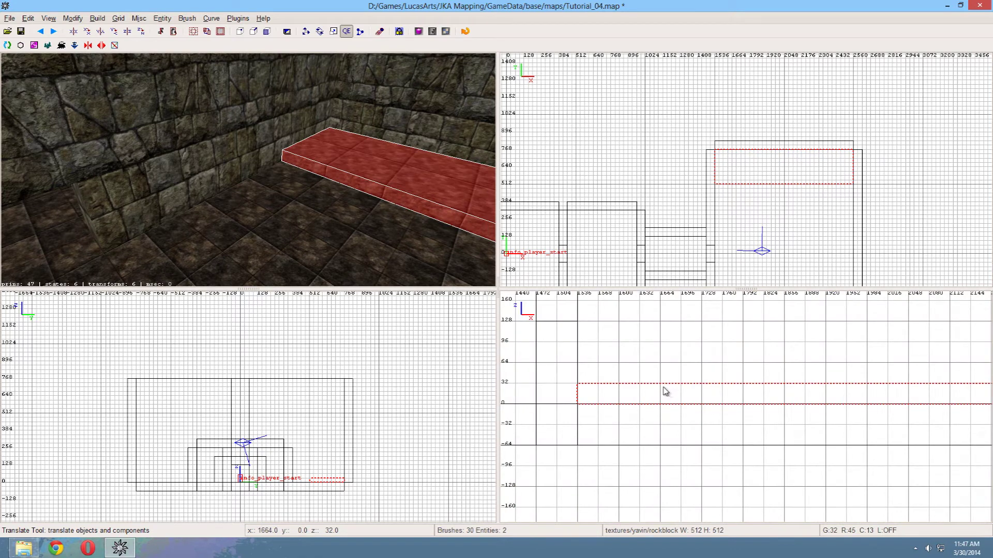
{"action": "scroll", "coordinate": [666, 391], "scroll_direction": "up", "scroll_amount": 1}
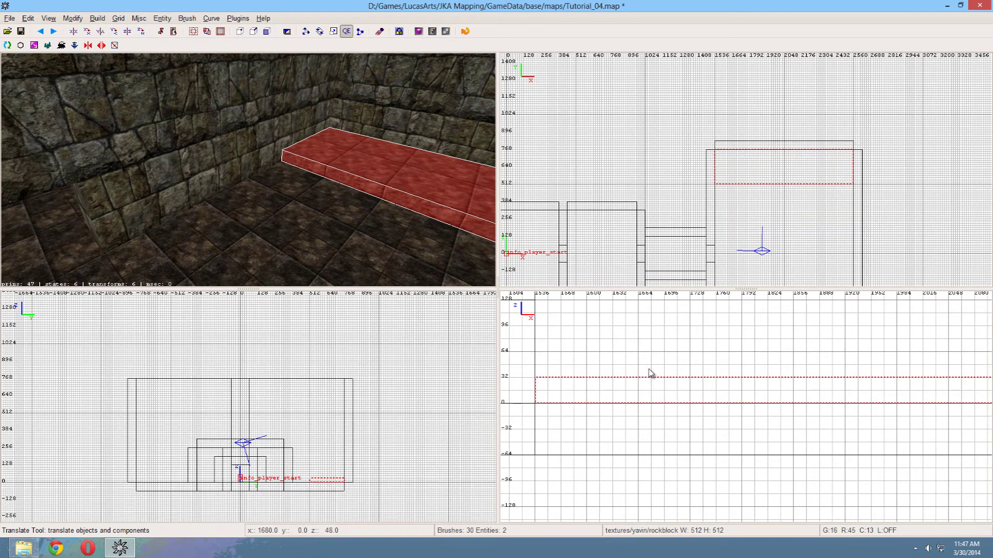
{"action": "left_click_drag", "start_coordinate": [651, 374], "coordinate": [638, 382]}
- Inspect the lowered block up close and check its height against the player start entity in the front view
{"action": "right_click", "coordinate": [397, 217]}
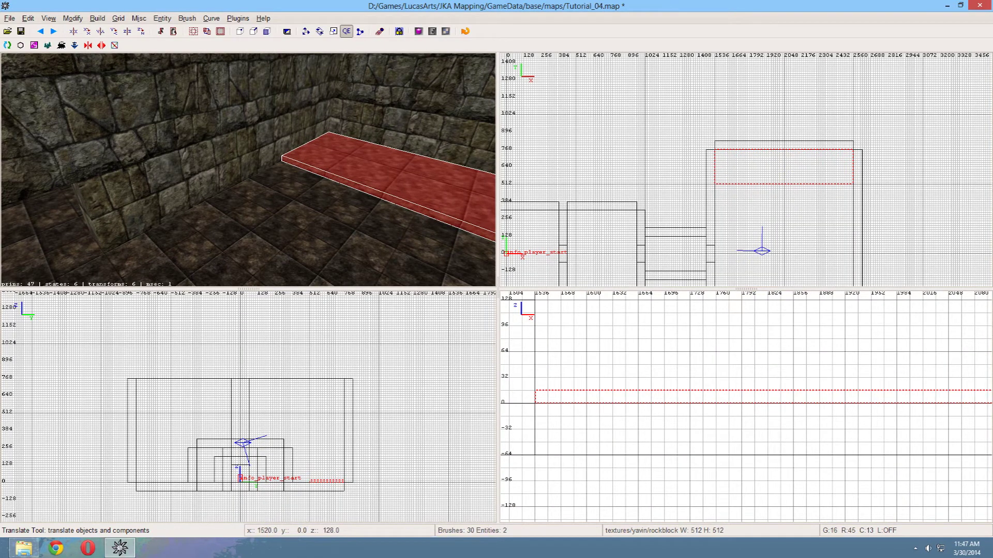
{"action": "right_click", "coordinate": [397, 218]}
{"action": "scroll", "coordinate": [376, 201], "scroll_direction": "up", "scroll_amount": 4}
{"action": "key", "text": "Escape"}
{"action": "left_click", "coordinate": [361, 207], "text": "shift"}
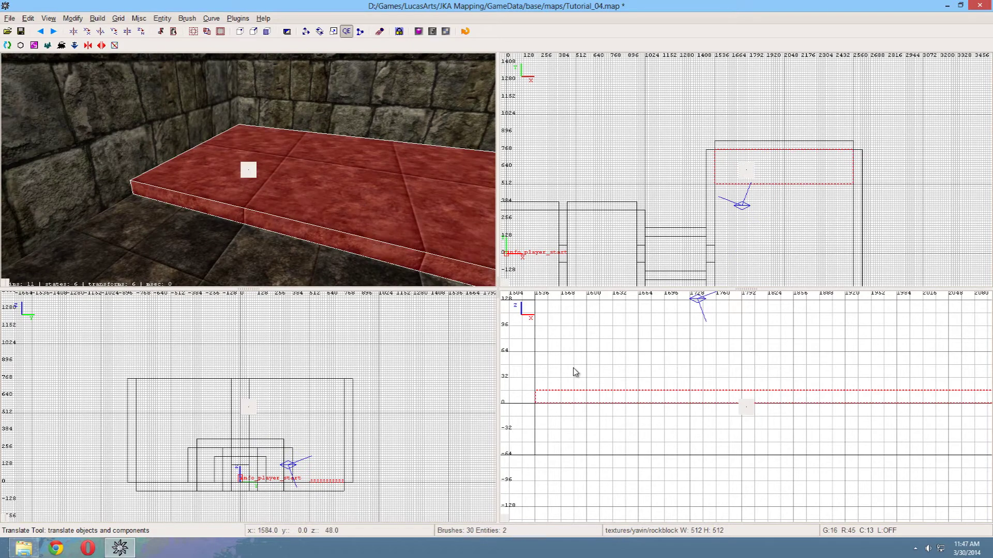
{"action": "scroll", "coordinate": [553, 381], "scroll_direction": "down", "scroll_amount": 5}
{"action": "right_click_drag", "start_coordinate": [553, 381], "coordinate": [961, 374]}
{"action": "scroll", "coordinate": [629, 382], "scroll_direction": "up", "scroll_amount": 4}
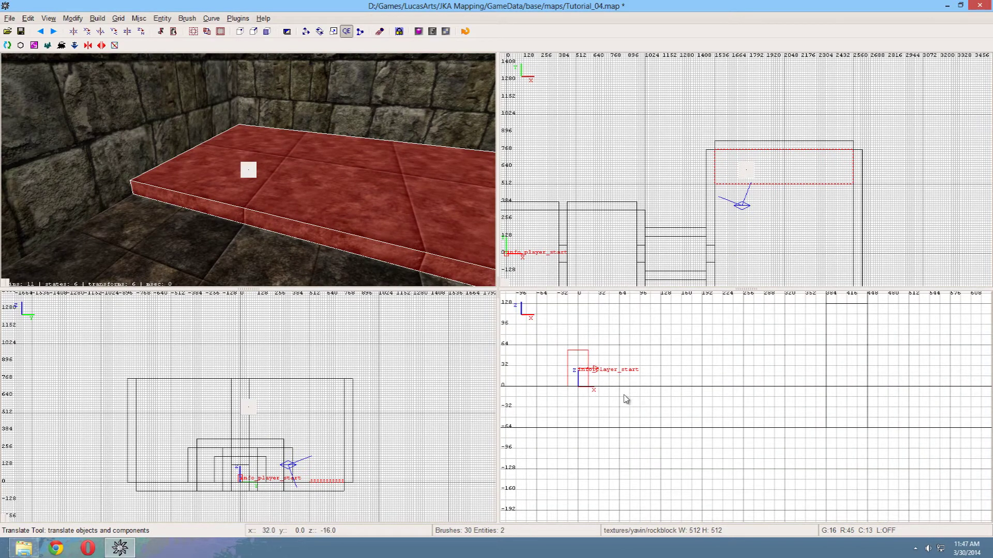
{"action": "scroll", "coordinate": [625, 399], "scroll_direction": "down", "scroll_amount": 5}
{"action": "right_click_drag", "start_coordinate": [672, 404], "coordinate": [425, 396]}
{"action": "scroll", "coordinate": [900, 403], "scroll_direction": "up", "scroll_amount": 2}
{"action": "right_click_drag", "start_coordinate": [892, 403], "coordinate": [657, 415]}
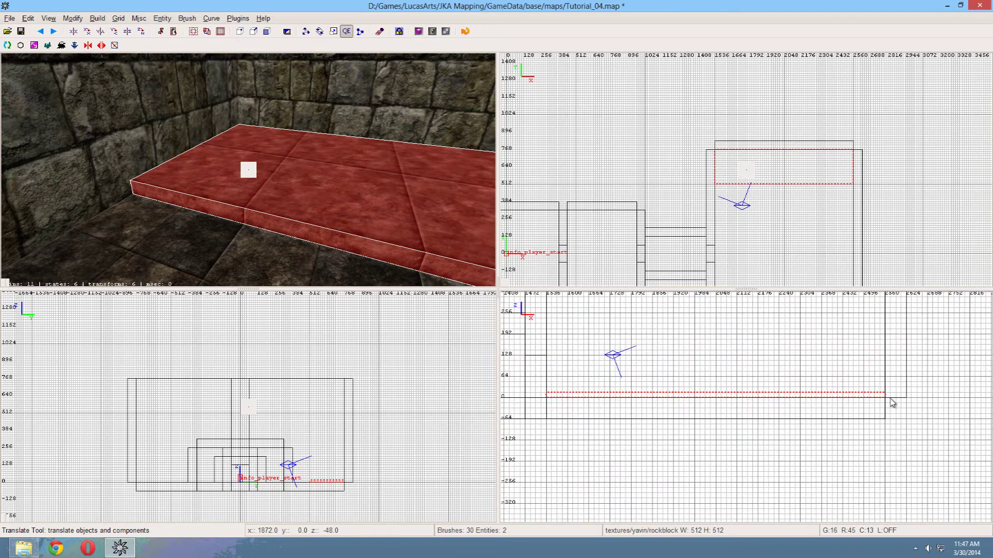
{"action": "scroll", "coordinate": [884, 404], "scroll_direction": "up", "scroll_amount": 1}
{"action": "right_click_drag", "start_coordinate": [871, 406], "coordinate": [947, 410]}
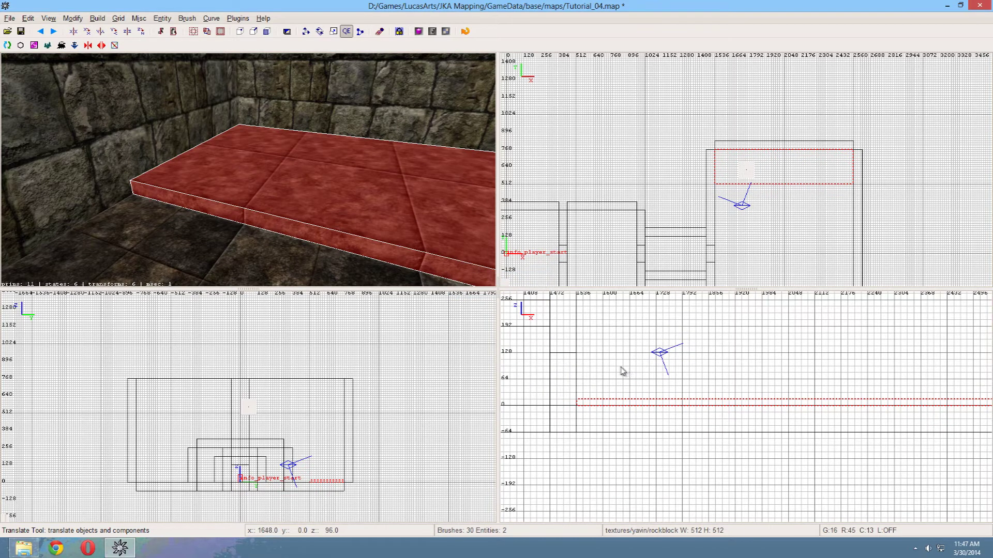
- Narrow the selected raised block to a 32-unit-deep strip, spanning Y 512 to 544
{"action": "scroll", "coordinate": [748, 208], "scroll_direction": "up", "scroll_amount": 2}
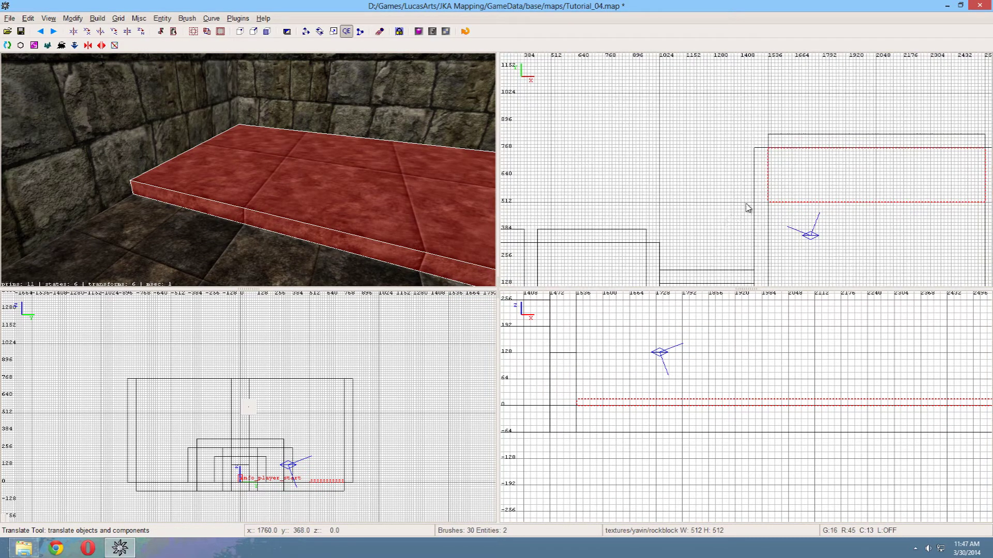
{"action": "scroll", "coordinate": [795, 206], "scroll_direction": "up", "scroll_amount": 2}
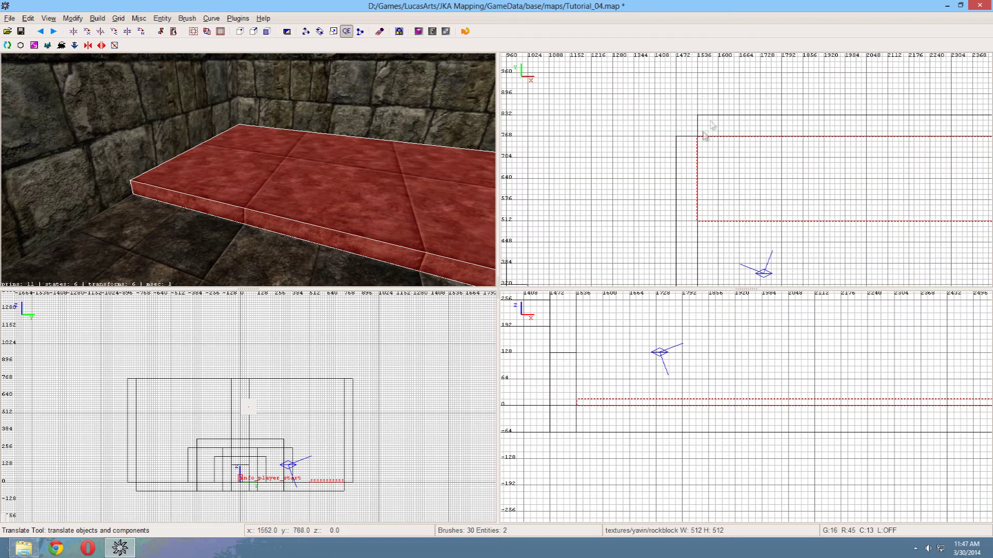
{"action": "mouse_move", "coordinate": [704, 135]}
{"action": "left_mouse_down"}
{"action": "mouse_move", "coordinate": [716, 141]}
{"action": "mouse_move", "coordinate": [714, 193]}
{"action": "left_mouse_up"}
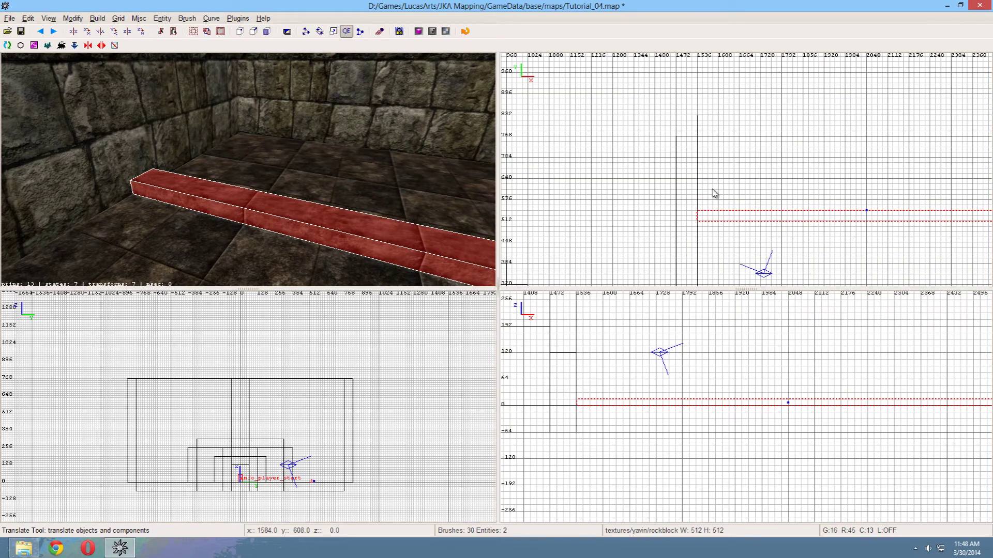
- Duplicate the narrow strip and reshape the copy to fill the space behind it, from Y 544 to 768
{"action": "scroll", "coordinate": [740, 228], "scroll_direction": "up", "scroll_amount": 2}
{"action": "key", "text": "space"}
{"action": "left_click_drag", "start_coordinate": [713, 239], "coordinate": [721, 109]}
- Lower the top of the rear block to 8 units using grid size 8, and deselect it
{"action": "scroll", "coordinate": [624, 358], "scroll_direction": "up", "scroll_amount": 4}
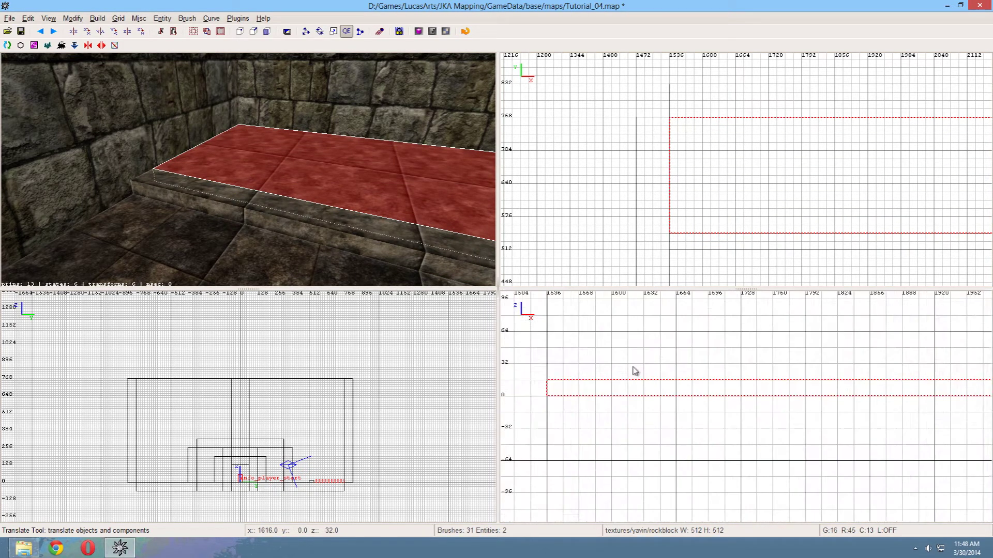
{"action": "key", "text": "bracketleft"}
{"action": "left_click_drag", "start_coordinate": [619, 367], "coordinate": [619, 370]}
{"action": "key", "text": "Escape"}
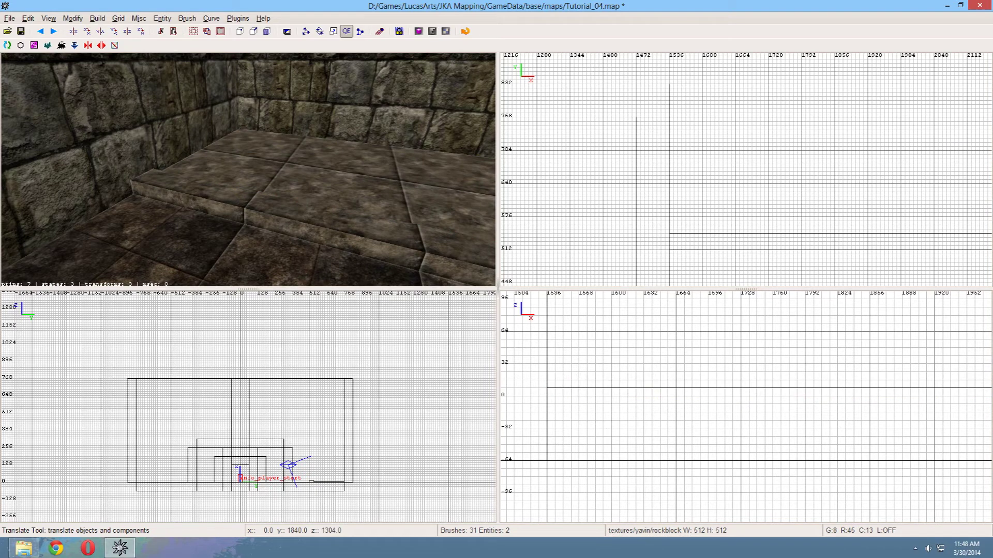
- Select the lower block behind the stone edge and load the yavin texture set
{"action": "right_click", "coordinate": [303, 201]}
{"action": "key", "text": "Up"}
{"action": "key", "text": "Down"}
{"action": "left_click", "coordinate": [248, 170], "text": "shift"}
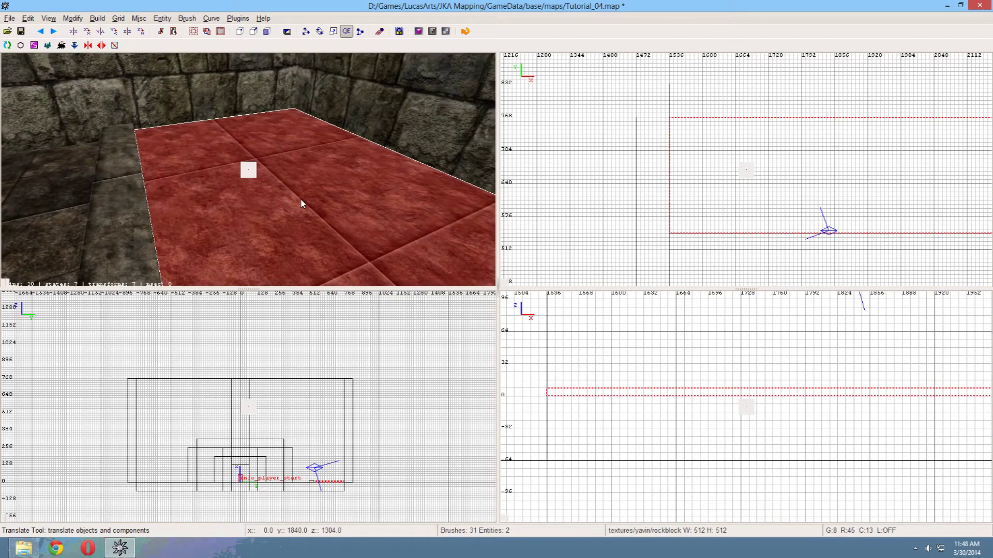
{"action": "key", "text": "t"}
{"action": "scroll", "coordinate": [531, 420], "scroll_direction": "down", "scroll_amount": 3}
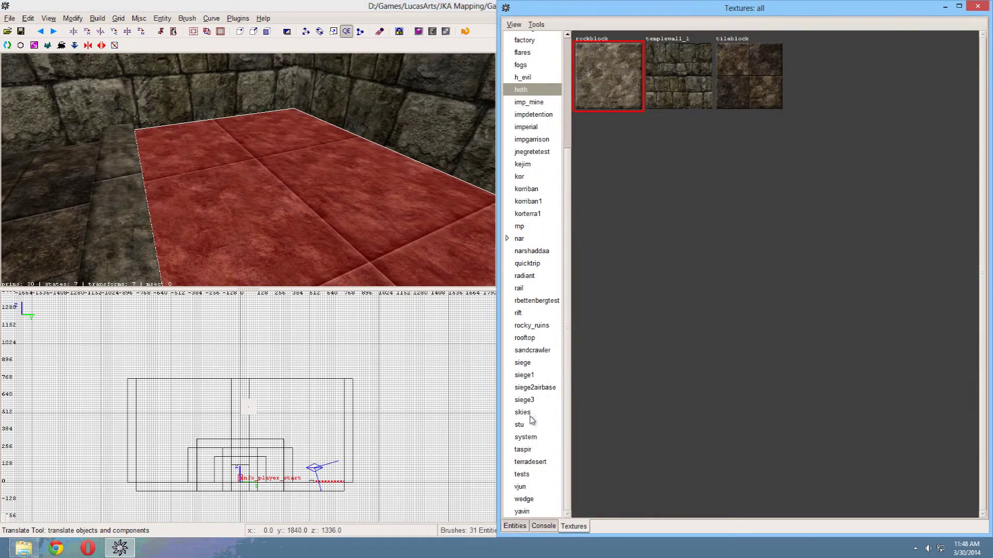
{"action": "left_click", "coordinate": [527, 512]}
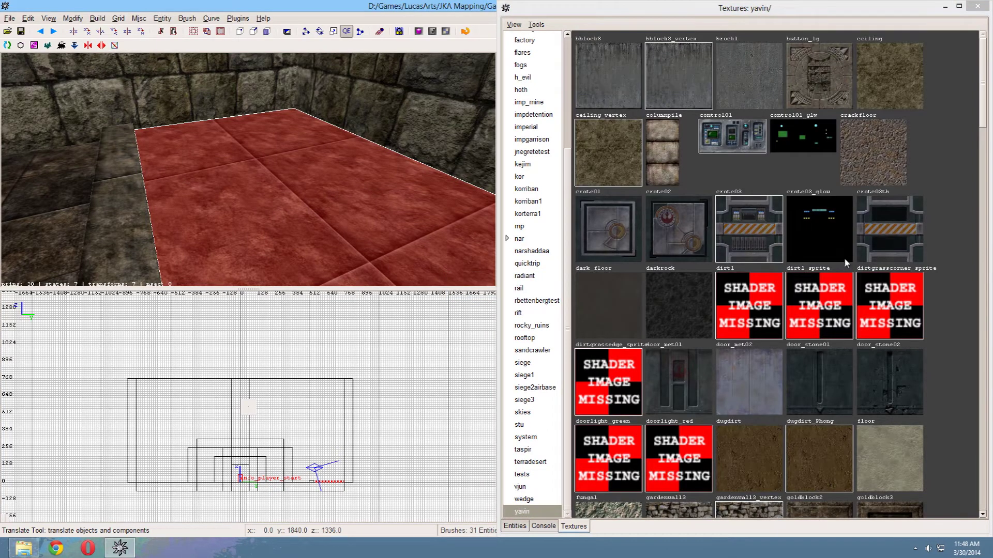
- Find the s_mud2 texture in the yavin set and apply it to the selected block
{"action": "scroll", "coordinate": [842, 261], "scroll_direction": "down", "scroll_amount": 10}
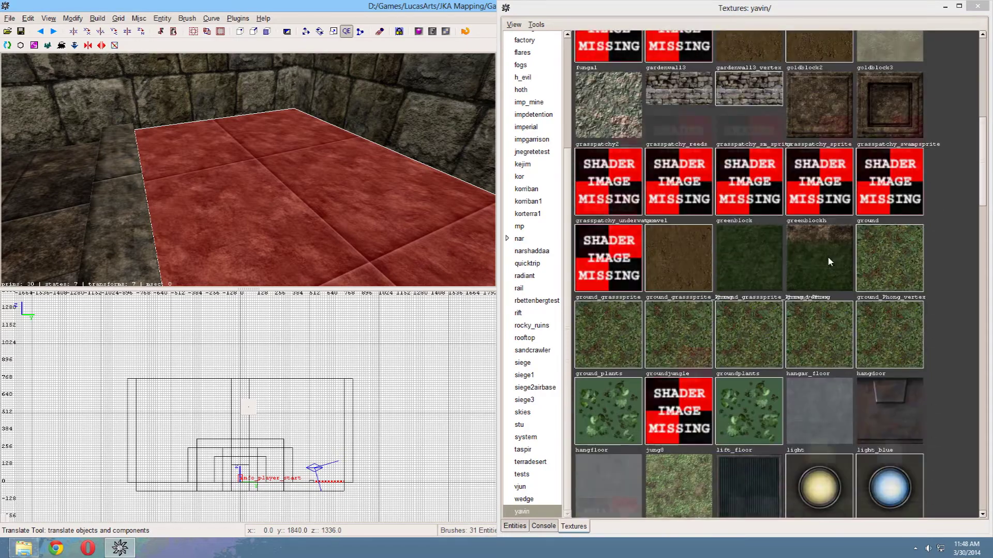
{"action": "scroll", "coordinate": [827, 262], "scroll_direction": "down", "scroll_amount": 5}
{"action": "scroll", "coordinate": [825, 262], "scroll_direction": "down", "scroll_amount": 5}
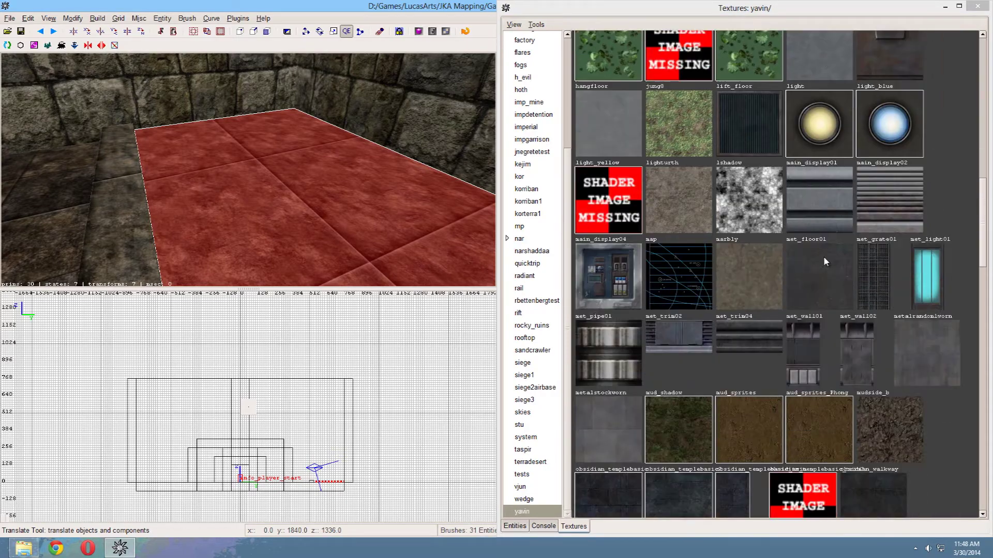
{"action": "scroll", "coordinate": [824, 261], "scroll_direction": "down", "scroll_amount": 1}
{"action": "scroll", "coordinate": [827, 391], "scroll_direction": "down", "scroll_amount": 5}
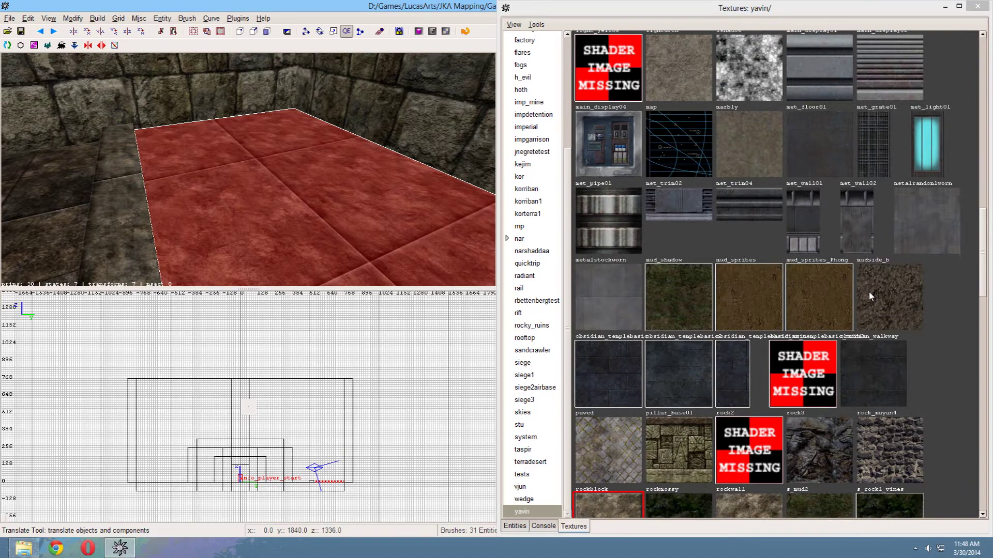
{"action": "scroll", "coordinate": [727, 238], "scroll_direction": "down", "scroll_amount": 1}
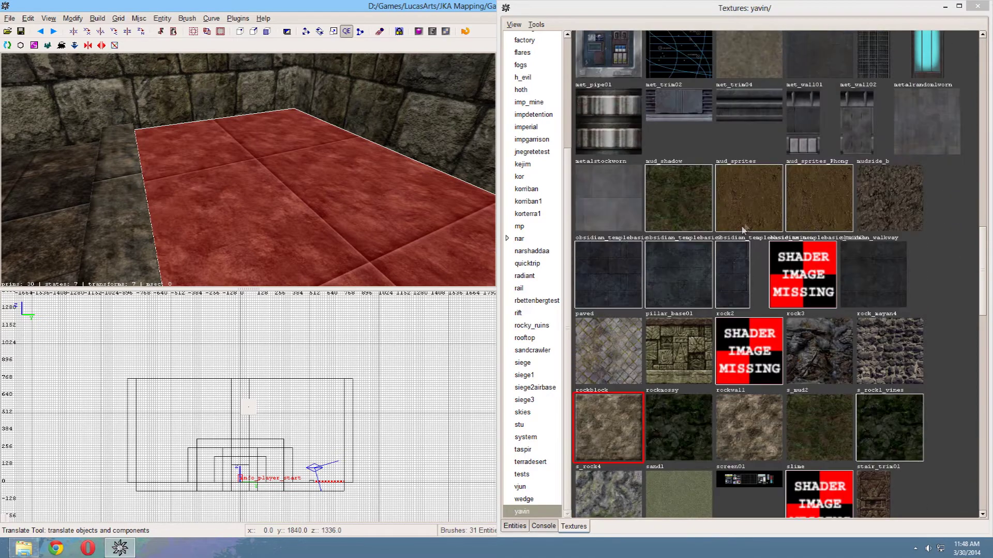
{"action": "scroll", "coordinate": [767, 194], "scroll_direction": "down", "scroll_amount": 1}
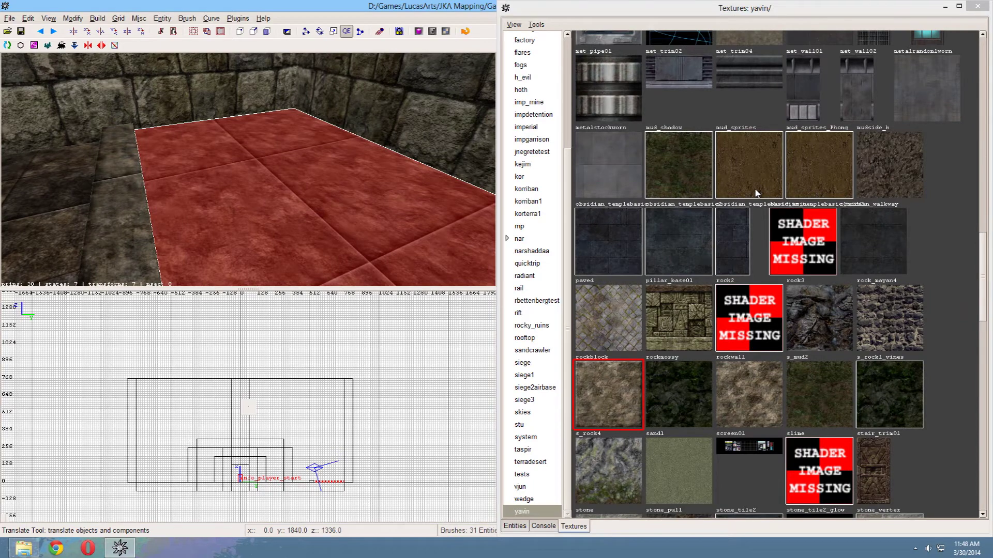
{"action": "scroll", "coordinate": [754, 191], "scroll_direction": "down", "scroll_amount": 4}
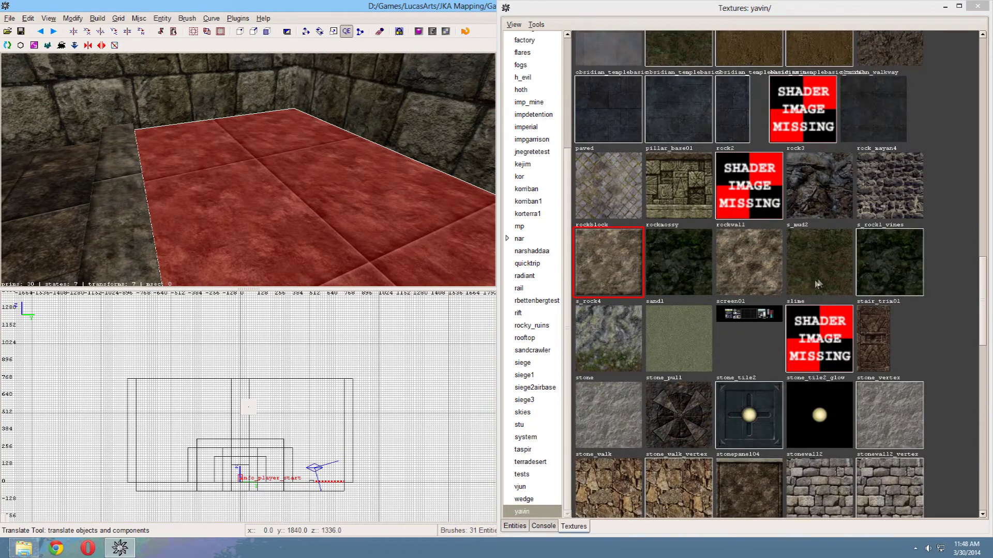
{"action": "scroll", "coordinate": [817, 285], "scroll_direction": "up", "scroll_amount": 1}
{"action": "left_click", "coordinate": [820, 309]}
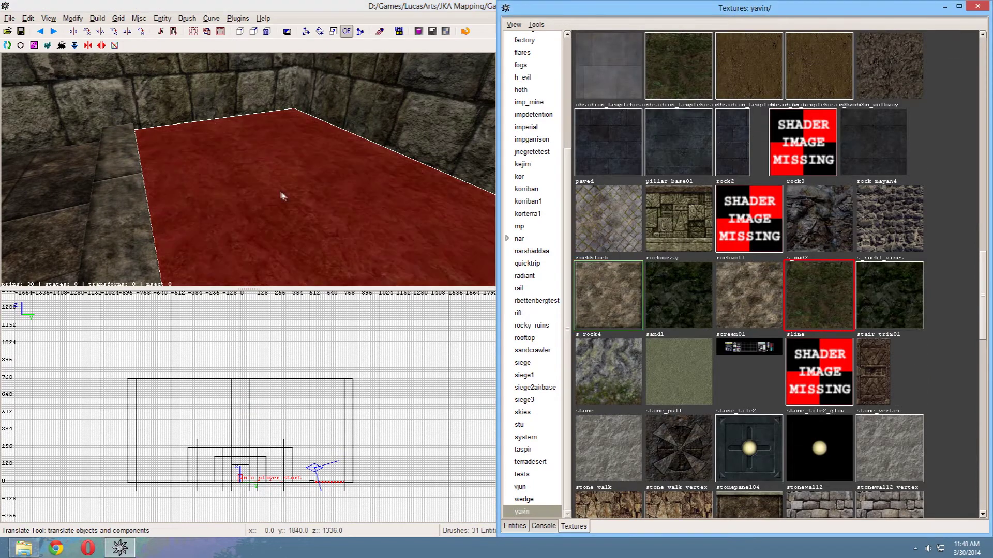
- Deselect the block and examine the grassy strip and its stone edge from near and far in the 3D view
{"action": "right_click", "coordinate": [283, 197]}
{"action": "scroll", "coordinate": [248, 170], "scroll_direction": "down", "scroll_amount": 3}
{"action": "key", "text": "Escape"}
{"action": "scroll", "coordinate": [248, 170], "scroll_direction": "up", "scroll_amount": 3}
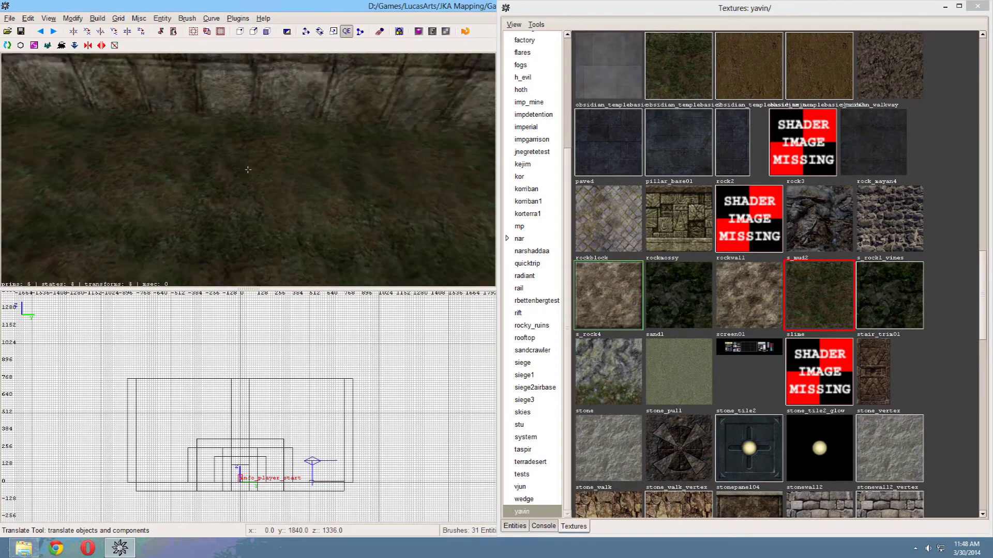
{"action": "mouse_move", "coordinate": [248, 170]}
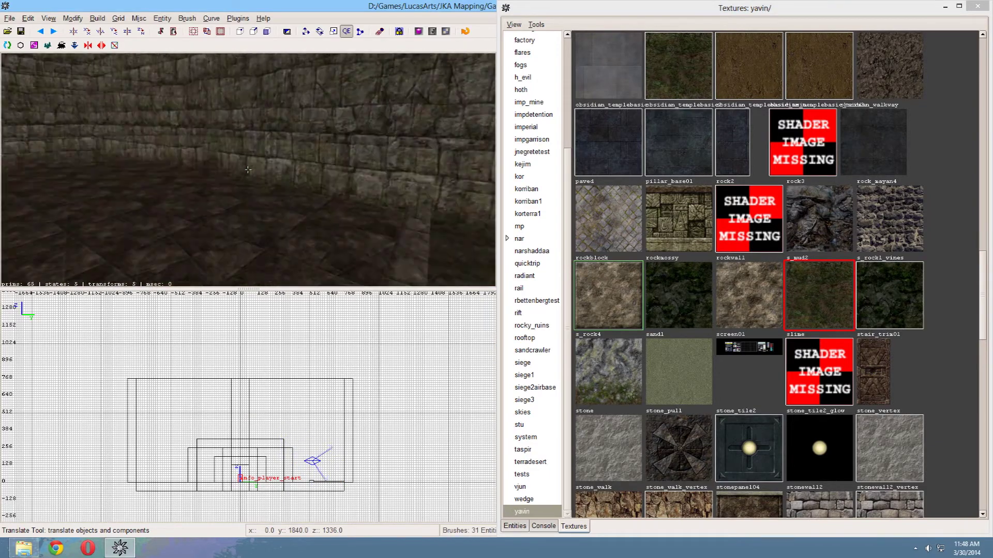
{"action": "scroll", "coordinate": [248, 169], "scroll_direction": "down", "scroll_amount": 6}
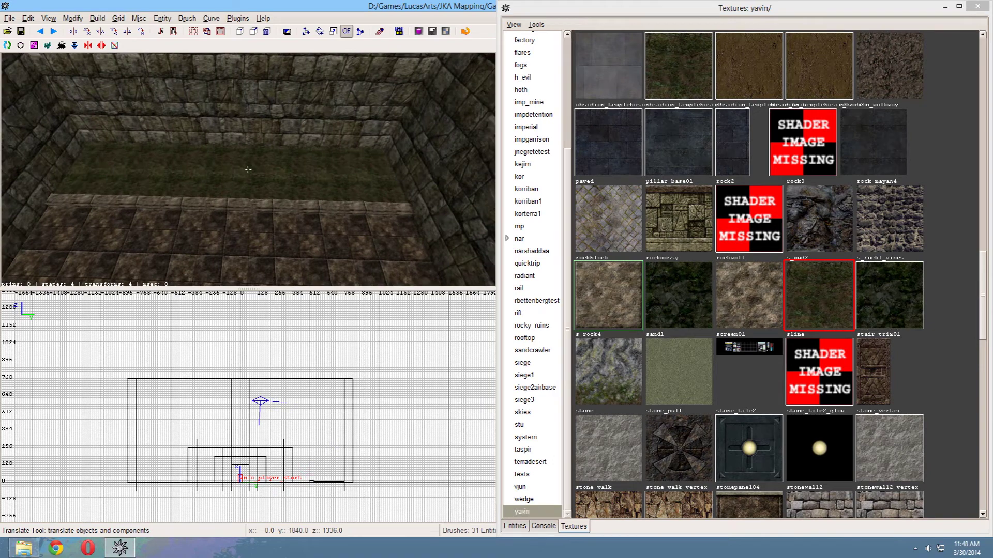
{"action": "key", "text": "Up"}
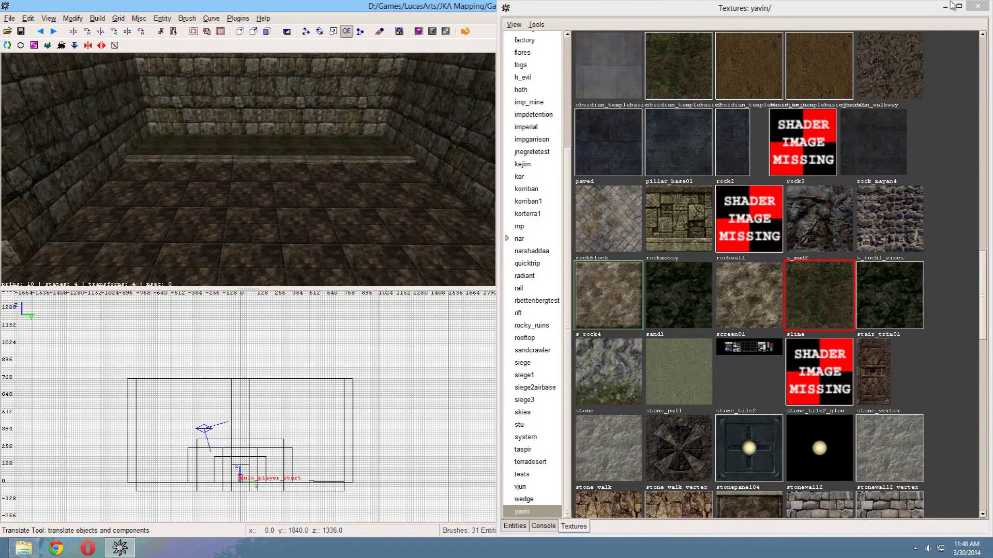
{"action": "mouse_move", "coordinate": [985, 12]}
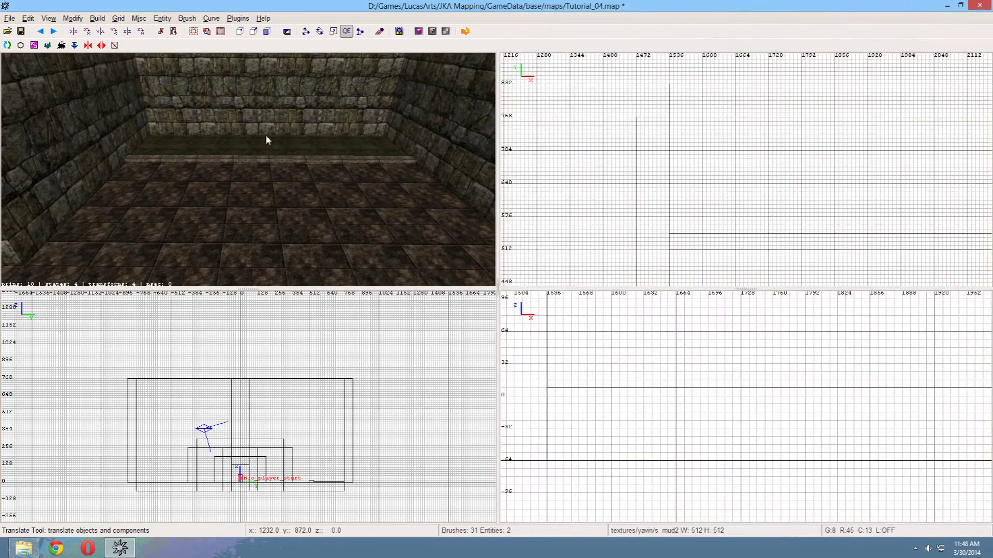
- Duplicate the grass block together with its stone edge and rotate the copies about the Z axis to face the opposite way
{"action": "scroll", "coordinate": [266, 136], "scroll_direction": "down", "scroll_amount": 5}
{"action": "scroll", "coordinate": [805, 222], "scroll_direction": "down", "scroll_amount": 5}
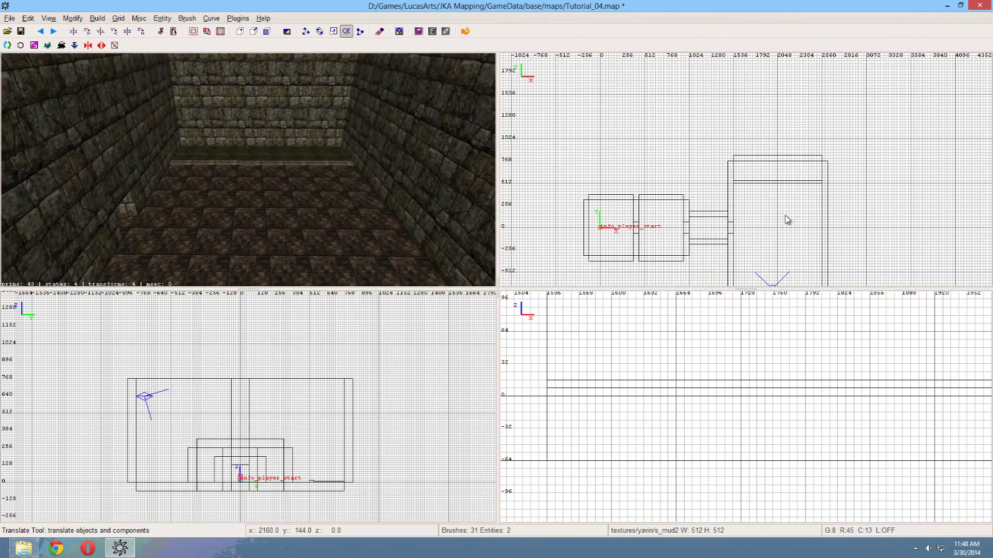
{"action": "left_click", "coordinate": [212, 158], "text": "shift"}
{"action": "left_click", "coordinate": [140, 31]}
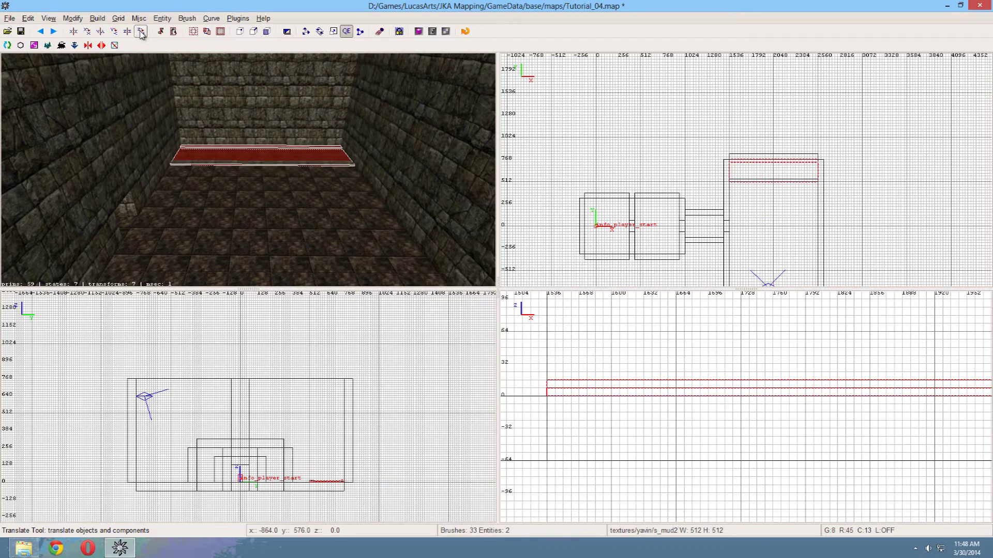
- Move the copied grass and edge blocks to the opposite wall, spanning Y -768 to -512, using grid size 256
{"action": "scroll", "coordinate": [835, 160], "scroll_direction": "down", "scroll_amount": 2}
{"action": "scroll", "coordinate": [832, 160], "scroll_direction": "up", "scroll_amount": 2}
{"action": "key", "text": "9"}
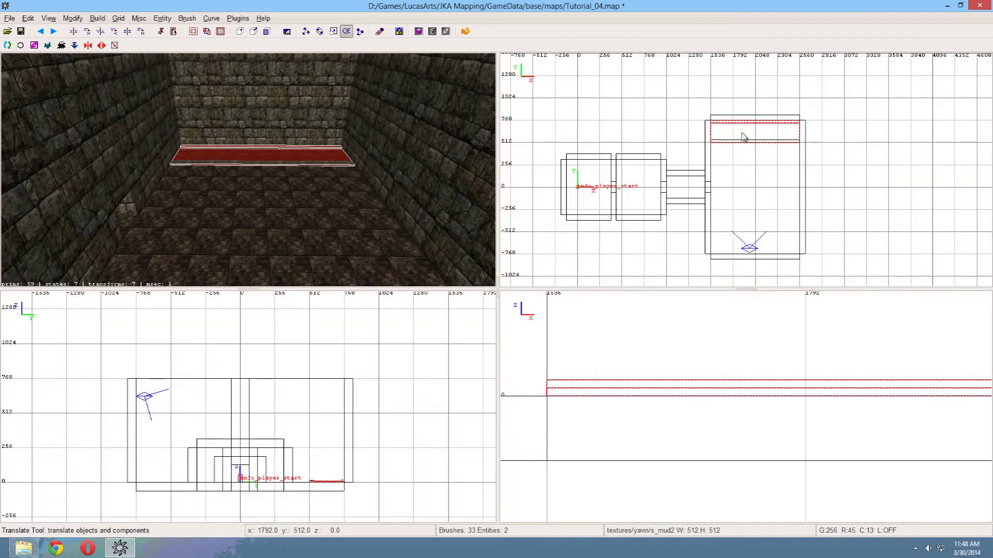
{"action": "left_click_drag", "start_coordinate": [743, 136], "coordinate": [747, 242]}
{"action": "key", "text": "Escape"}
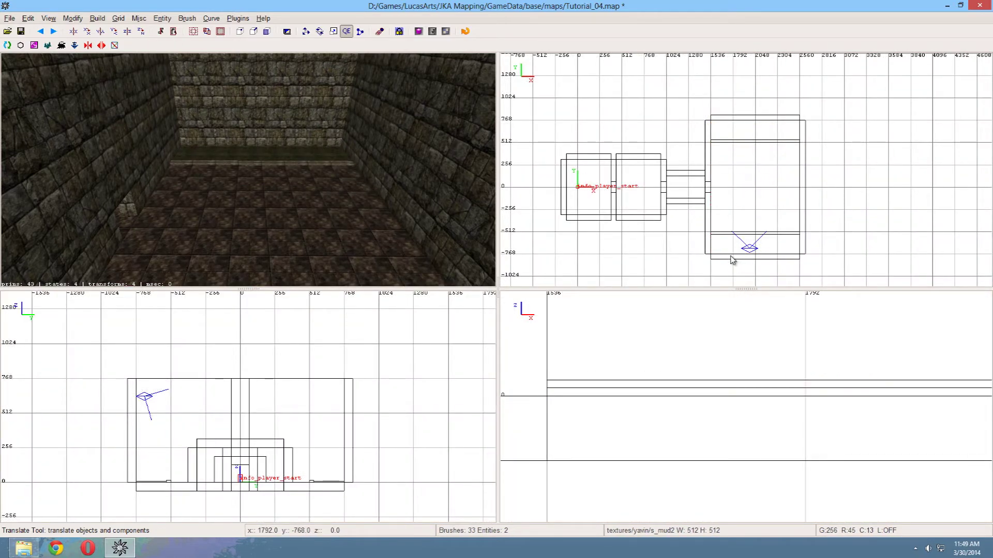
- Inspect both grass strips along the opposing walls up close and from above the outdoor area
{"action": "right_click", "coordinate": [386, 211]}
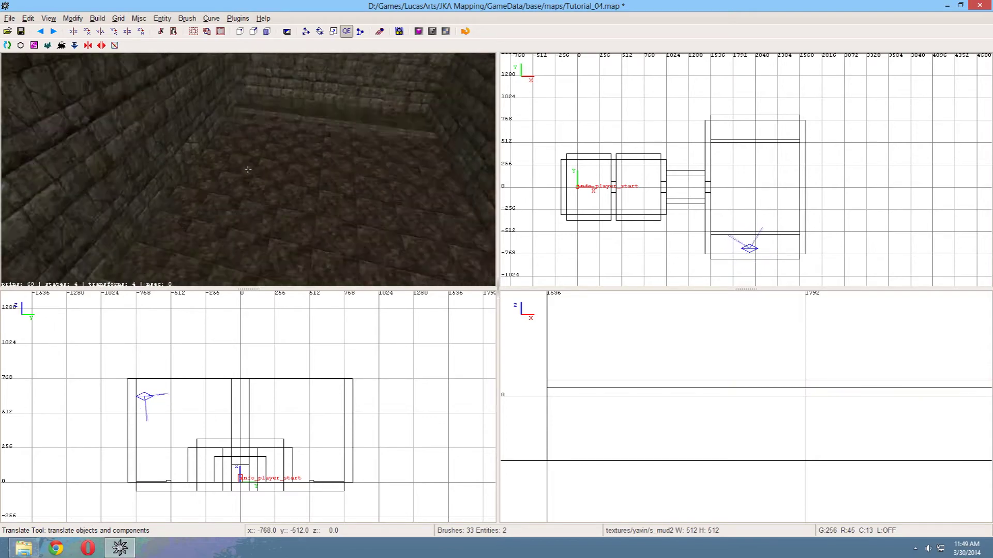
{"action": "scroll", "coordinate": [247, 170], "scroll_direction": "up", "scroll_amount": 6}
{"action": "scroll", "coordinate": [247, 170], "scroll_direction": "up", "scroll_amount": 9}
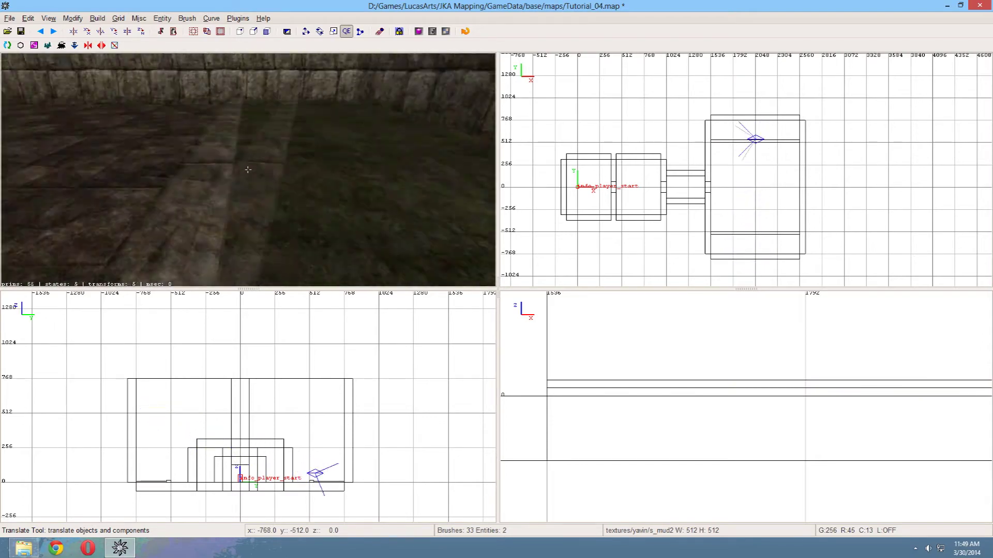
{"action": "scroll", "coordinate": [248, 169], "scroll_direction": "up", "scroll_amount": 5}
{"action": "scroll", "coordinate": [248, 170], "scroll_direction": "down", "scroll_amount": 12}
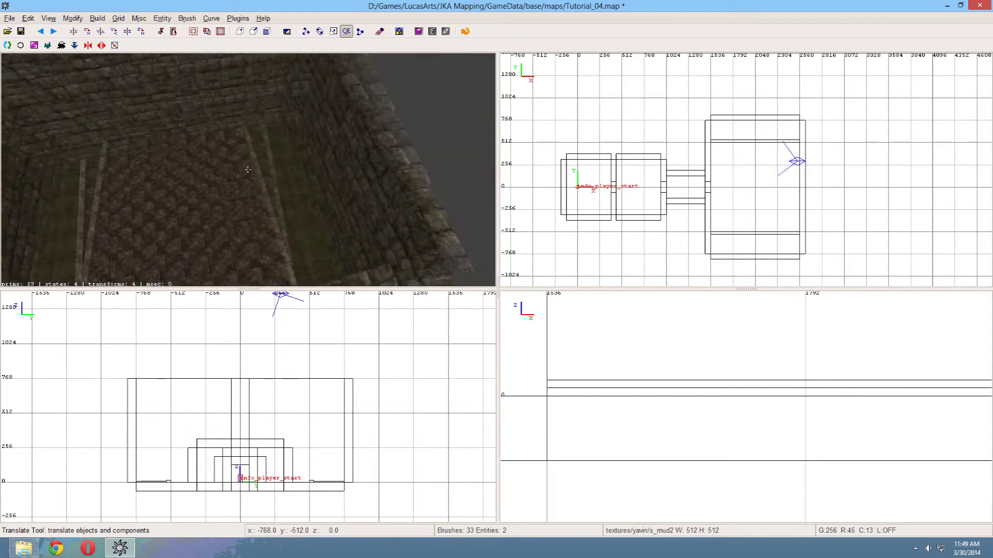
{"action": "key", "text": "Left"}
{"action": "key", "text": "Left"}
{"action": "key", "text": "a"}
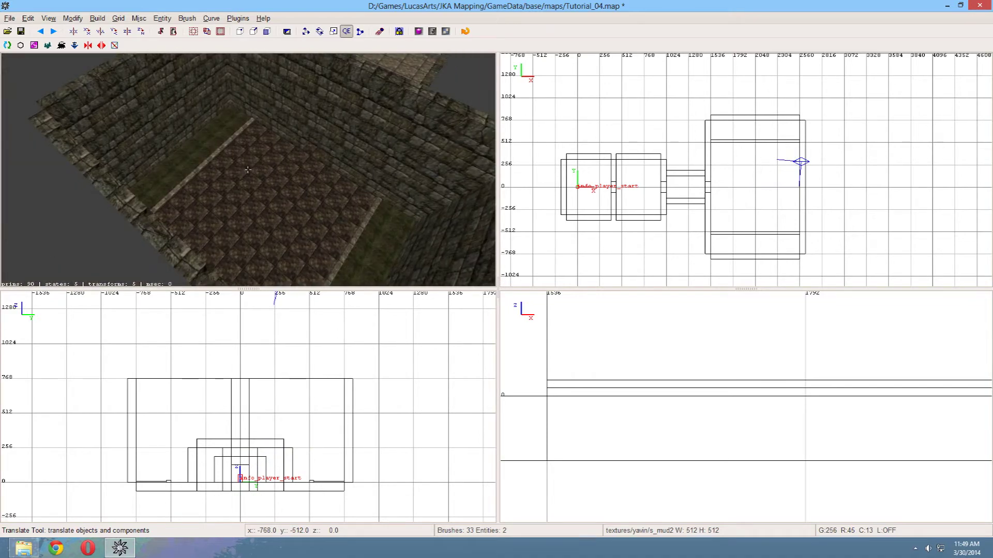
{"action": "right_click", "coordinate": [362, 203]}
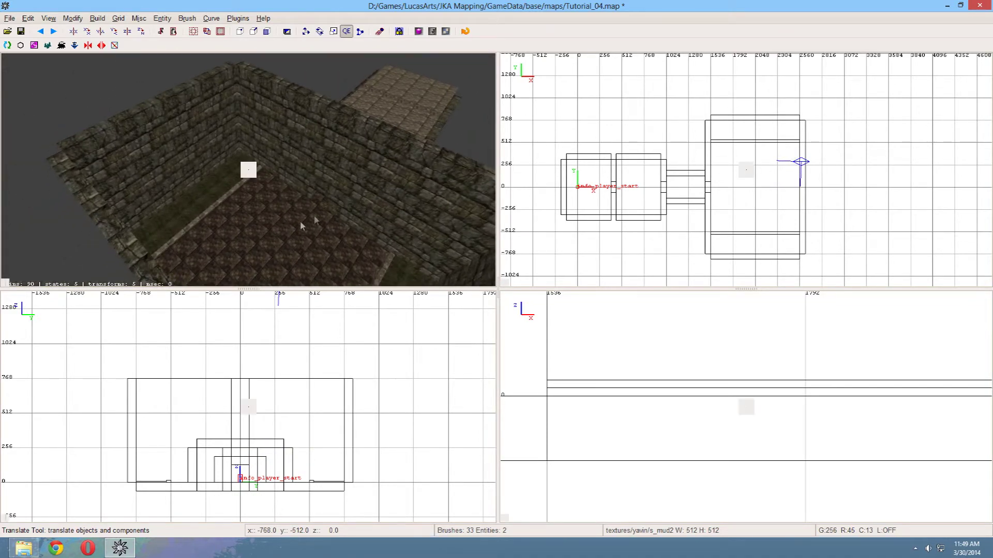
- Duplicate the outdoor area's floor and place the copy on top of the walls as a ceiling, from Z 768 to 832
{"action": "left_click", "coordinate": [288, 238], "text": "shift"}
{"action": "scroll", "coordinate": [295, 198], "scroll_direction": "up", "scroll_amount": 2}
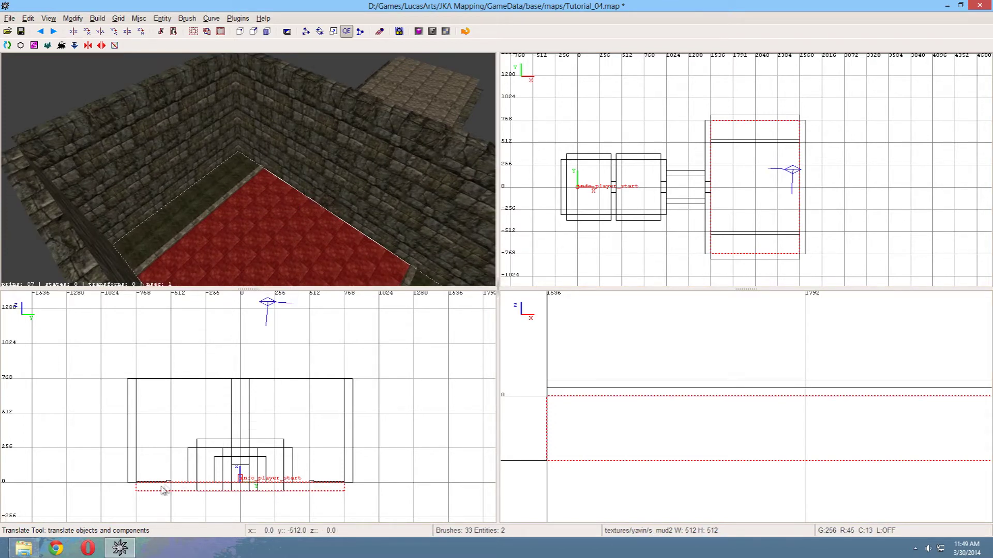
{"action": "key", "text": "bracketleft"}
{"action": "key", "text": "space"}
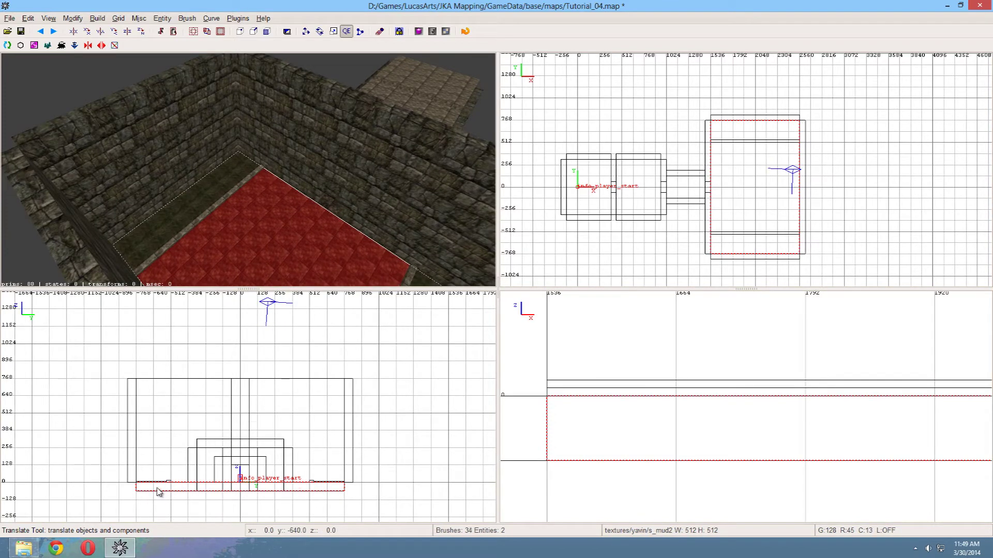
{"action": "left_click_drag", "start_coordinate": [159, 492], "coordinate": [155, 376]}
{"action": "key", "text": "bracketleft"}
{"action": "key", "text": "Escape"}
- Deselect the ceiling, view it from inside the outdoor area, and load the skies texture set
{"action": "right_click", "coordinate": [185, 250]}
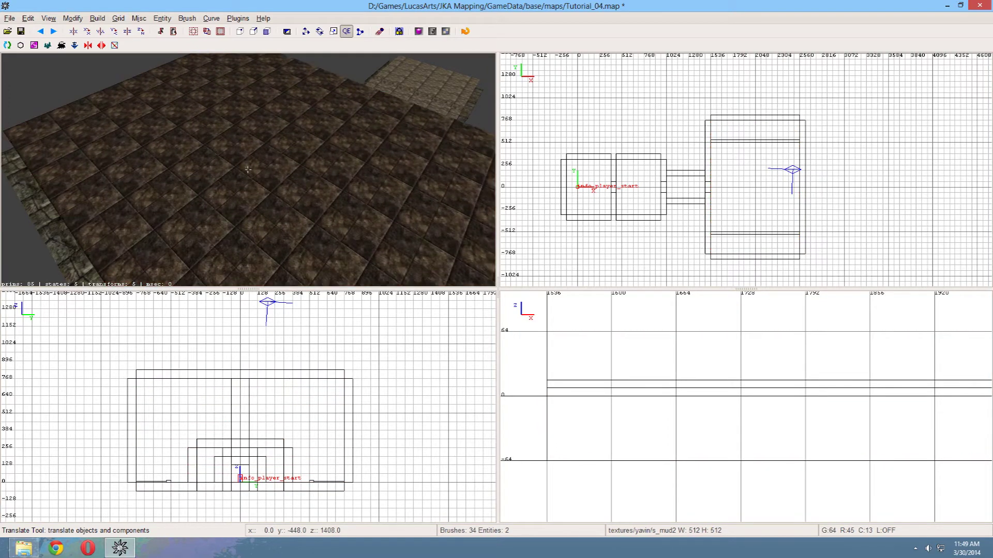
{"action": "key", "text": "Up"}
{"action": "key", "text": "Up"}
{"action": "key", "text": "Down"}
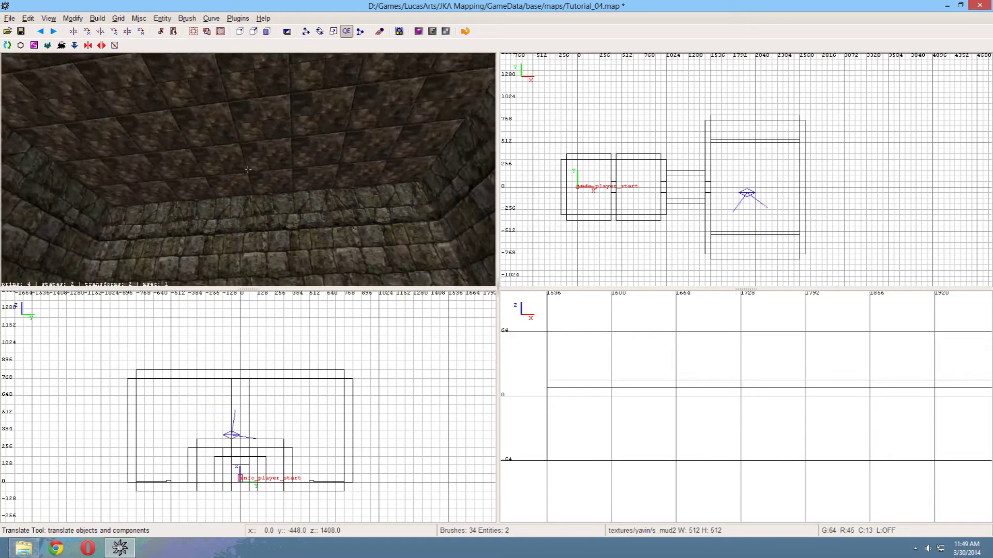
{"action": "key", "text": "Down"}
{"action": "right_click", "coordinate": [218, 149]}
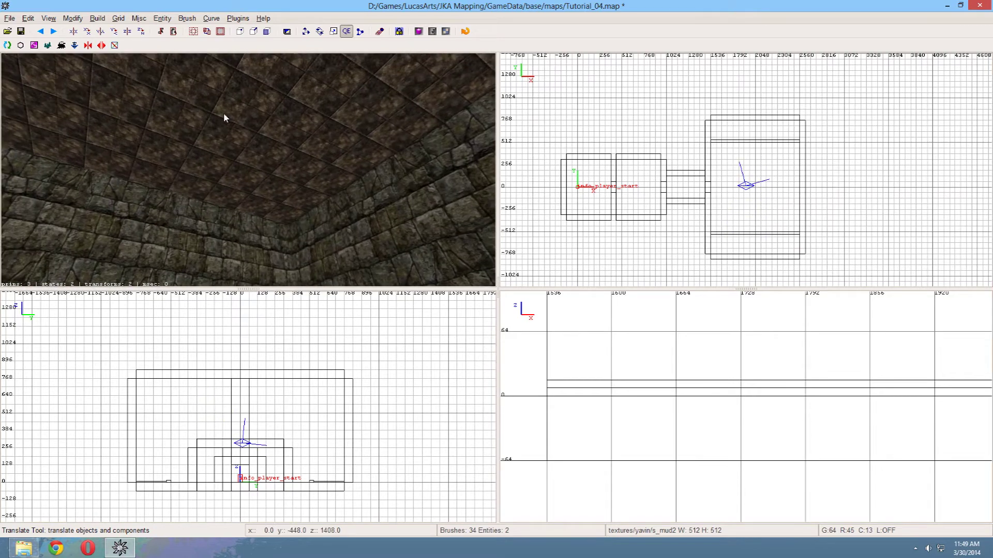
{"action": "key", "text": "t"}
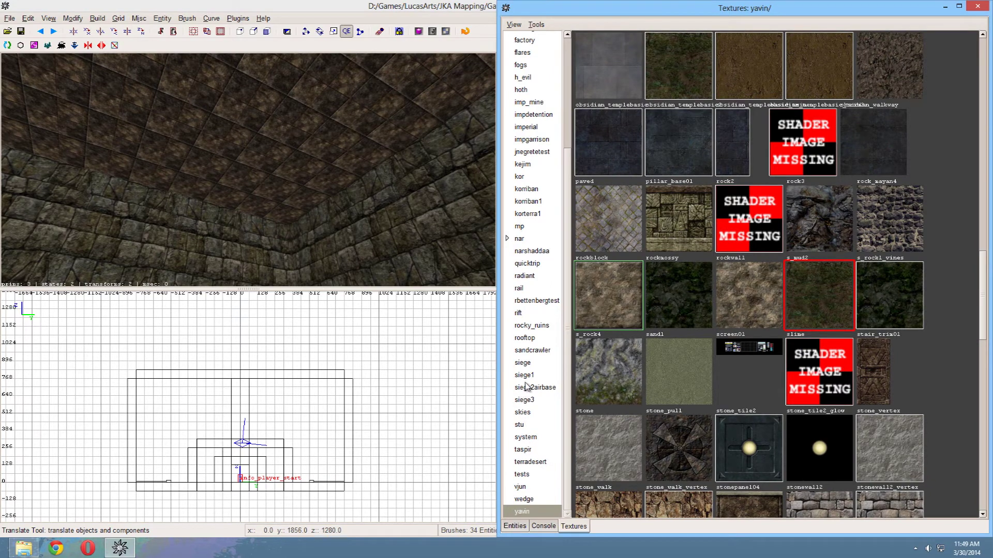
{"action": "left_click", "coordinate": [522, 413]}
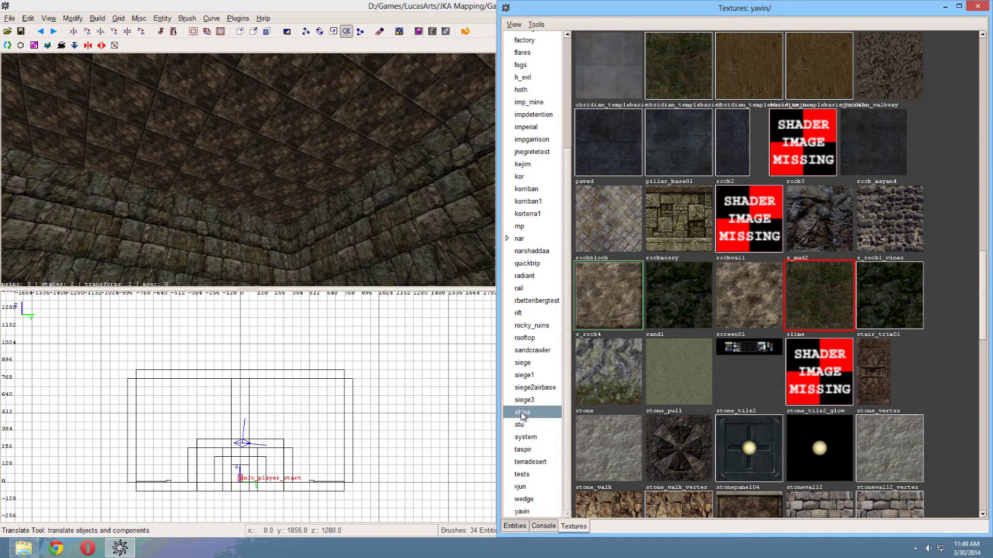
{"action": "double_click", "coordinate": [522, 414]}
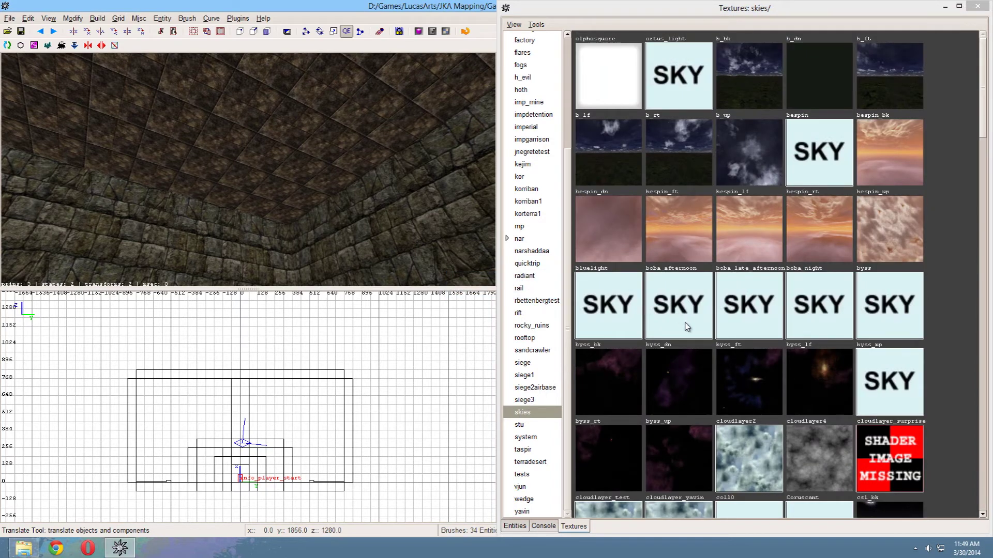
- Select the outdoor area's ceiling block and try the dos_up cloud texture on it
{"action": "scroll", "coordinate": [830, 328], "scroll_direction": "down", "scroll_amount": 9}
{"action": "scroll", "coordinate": [776, 405], "scroll_direction": "down", "scroll_amount": 3}
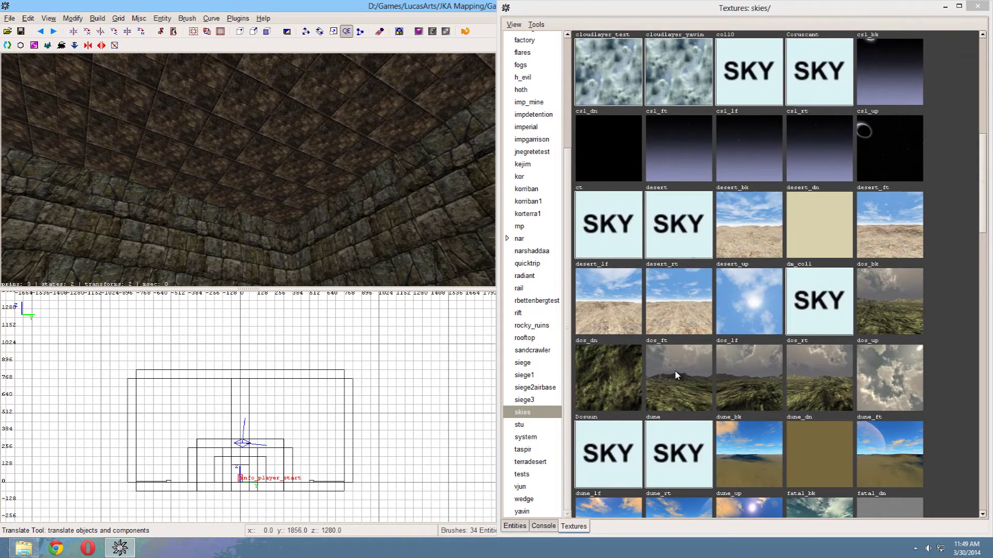
{"action": "right_click", "coordinate": [257, 232]}
{"action": "left_click", "coordinate": [259, 237], "text": "shift"}
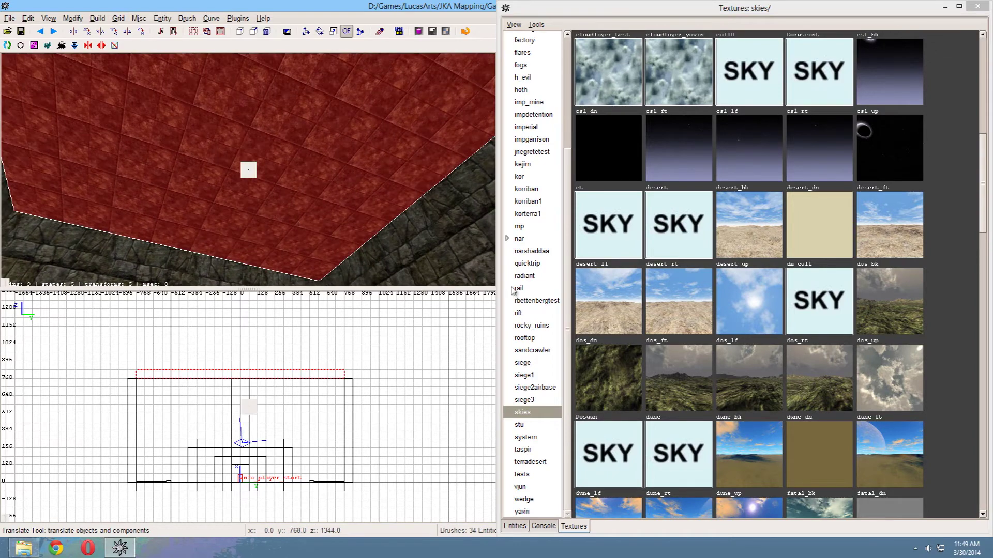
{"action": "scroll", "coordinate": [657, 310], "scroll_direction": "down", "scroll_amount": 4}
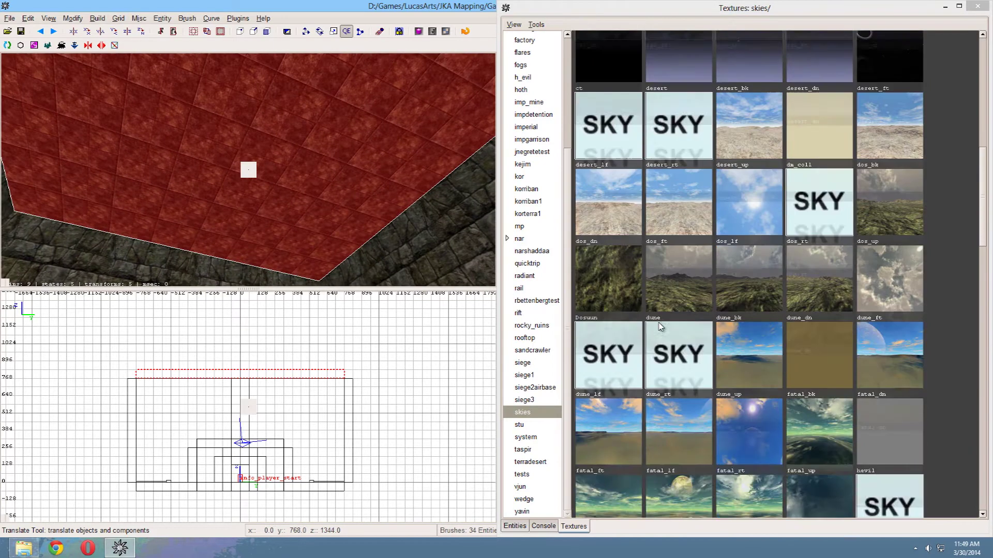
{"action": "left_click", "coordinate": [918, 265]}
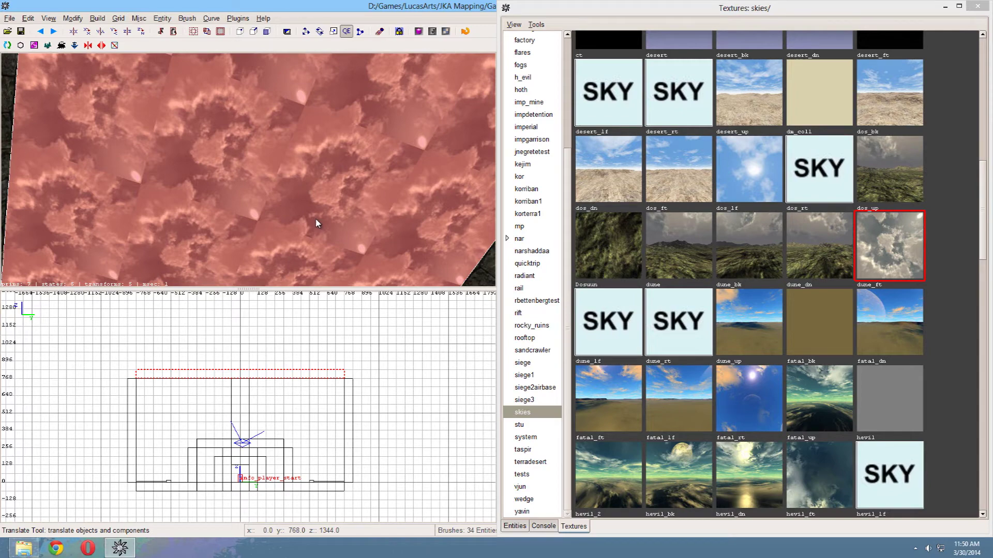
{"action": "scroll", "coordinate": [316, 219], "scroll_direction": "down", "scroll_amount": 2}
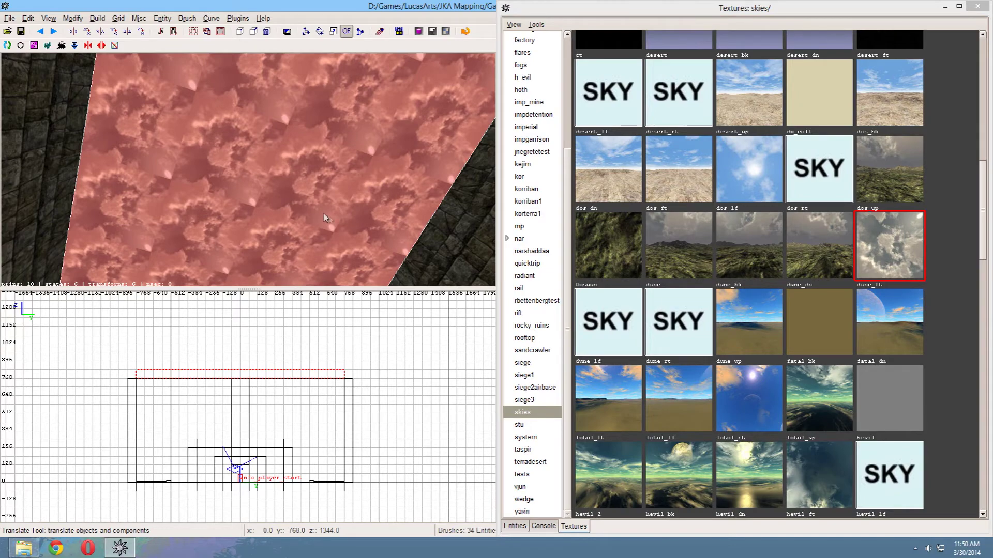
- Apply the yavin sky shader from the skies set to the ceiling block and deselect it
{"action": "scroll", "coordinate": [897, 398], "scroll_direction": "down", "scroll_amount": 5}
{"action": "scroll", "coordinate": [897, 398], "scroll_direction": "down", "scroll_amount": 15}
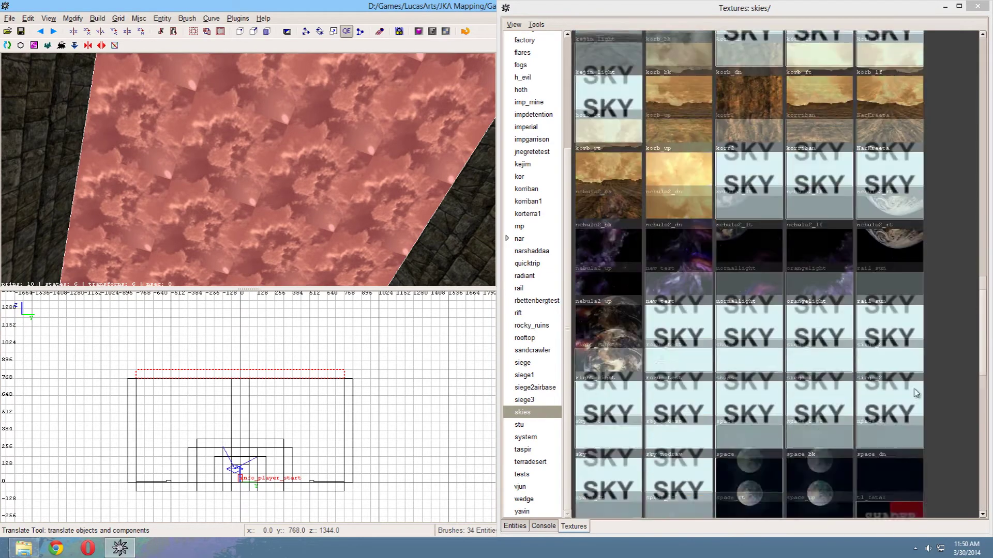
{"action": "scroll", "coordinate": [919, 399], "scroll_direction": "down", "scroll_amount": 3}
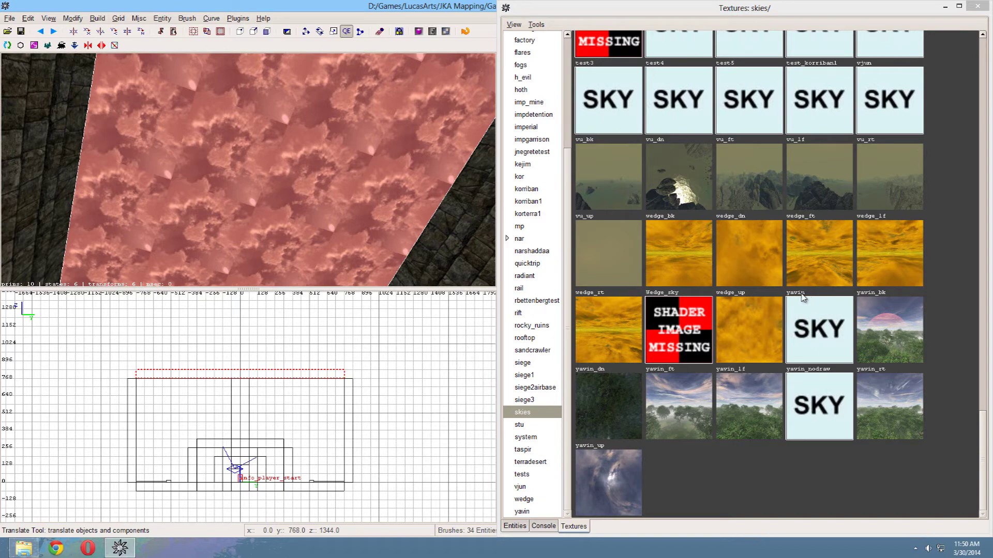
{"action": "left_click", "coordinate": [810, 324]}
{"action": "key", "text": "Escape"}
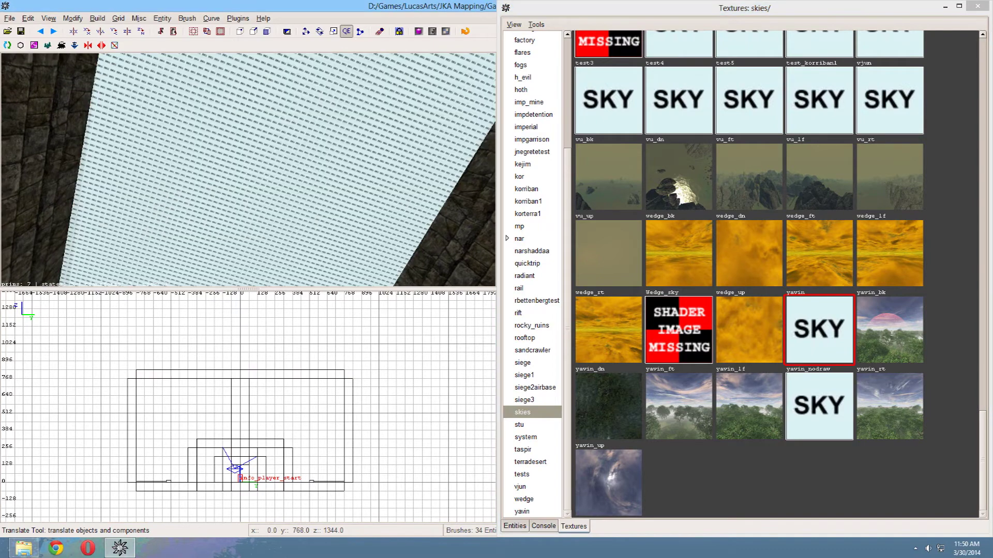
- Examine the sky-textured ceiling from above and below, along with the surrounding walls and the grass strip
{"action": "key", "text": "Up"}
{"action": "key", "text": "Up"}
{"action": "key", "text": "Up"}
{"action": "key", "text": "Up"}
{"action": "key", "text": "Up"}
{"action": "key", "text": "Up"}
{"action": "key", "text": "Up"}
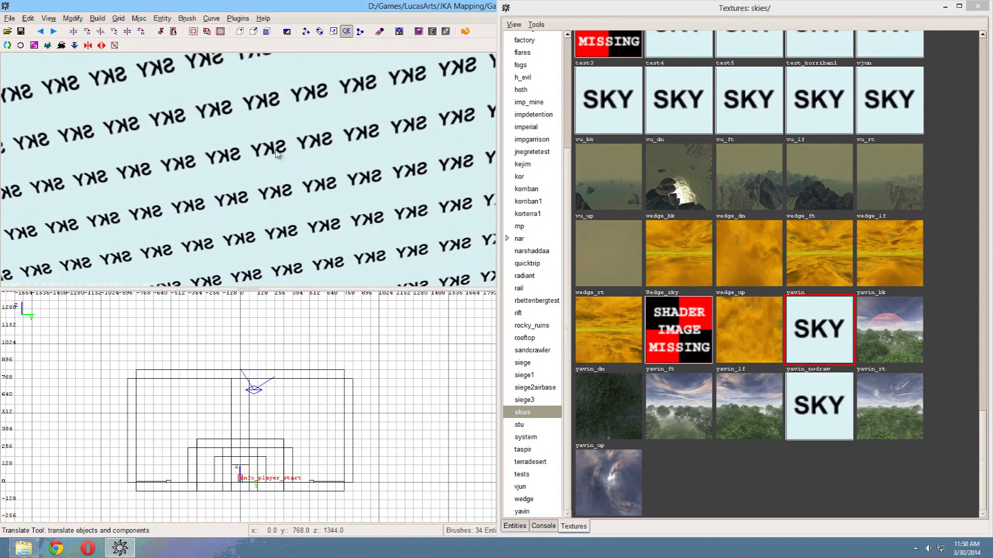
{"action": "right_click", "coordinate": [266, 172]}
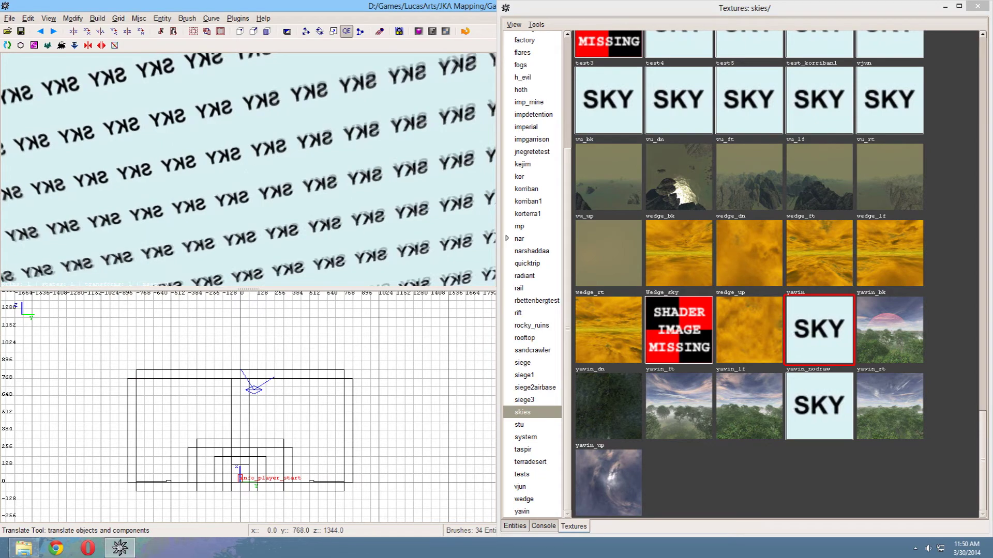
{"action": "scroll", "coordinate": [249, 170], "scroll_direction": "down", "scroll_amount": 1}
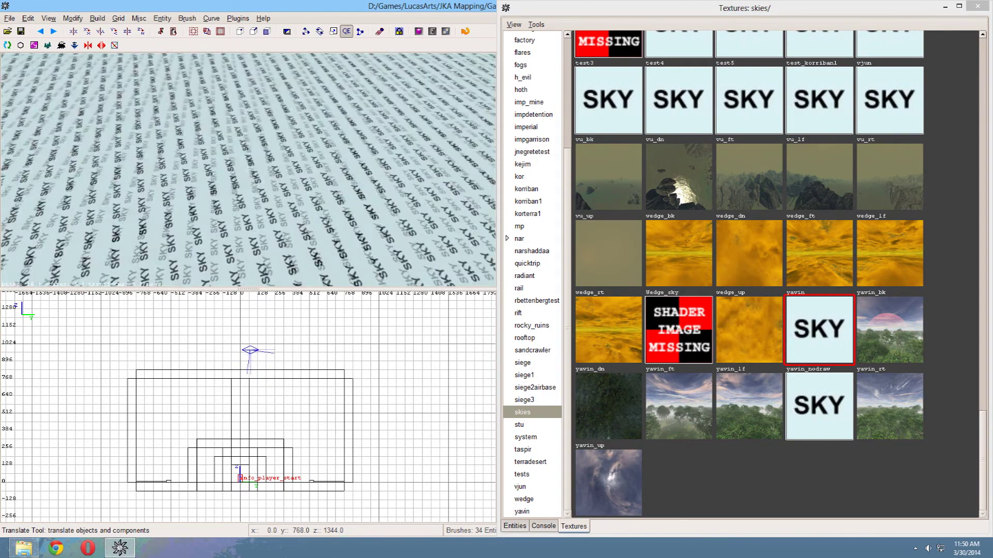
{"action": "scroll", "coordinate": [248, 170], "scroll_direction": "up", "scroll_amount": 3}
{"action": "scroll", "coordinate": [248, 170], "scroll_direction": "down", "scroll_amount": 7}
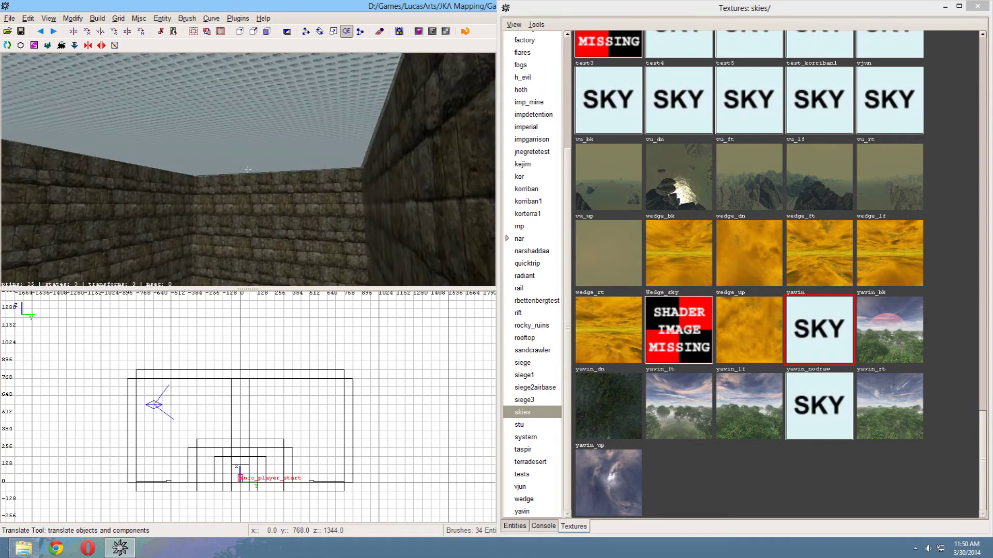
{"action": "scroll", "coordinate": [248, 169], "scroll_direction": "up", "scroll_amount": 1}
{"action": "right_click", "coordinate": [261, 176]}
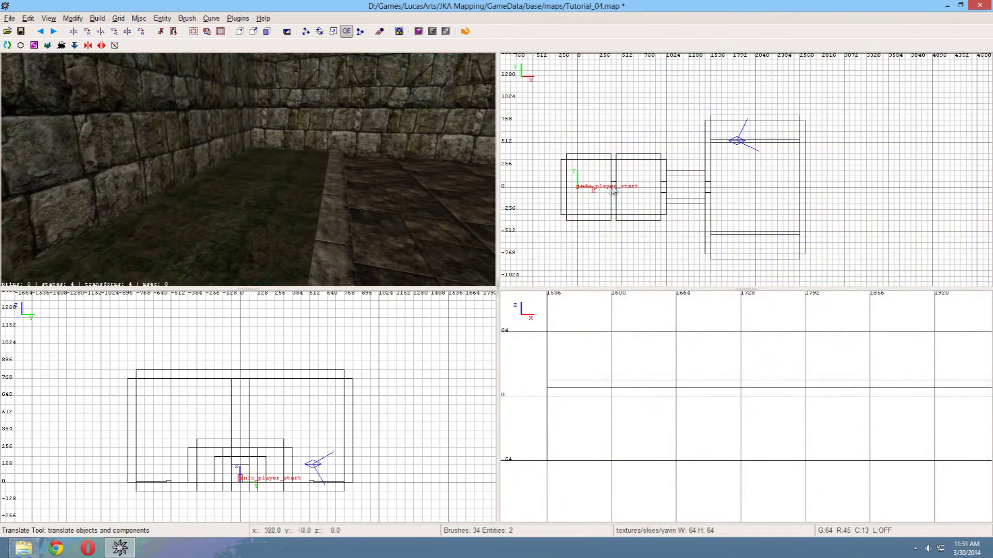
- Create a misc_model entity on the grass strip at X 2048, Y 640
{"action": "right_click_drag", "start_coordinate": [611, 189], "coordinate": [582, 234]}
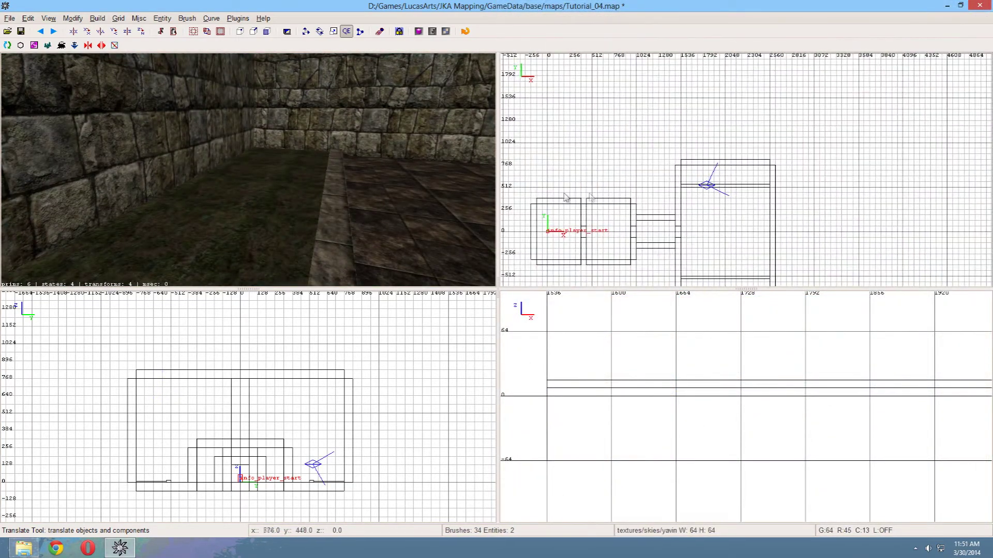
{"action": "left_click", "coordinate": [253, 203], "text": "shift"}
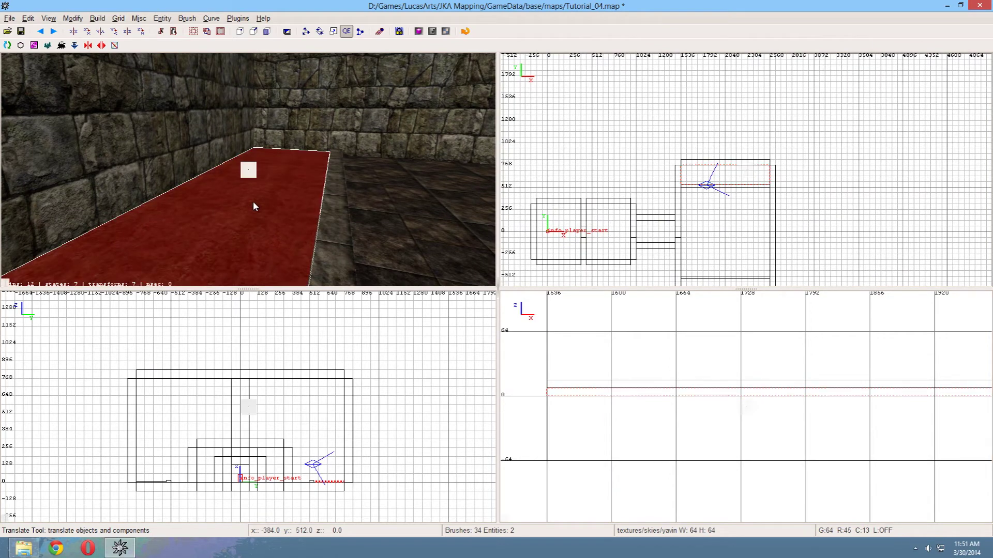
{"action": "left_click", "coordinate": [253, 202], "text": "shift"}
{"action": "right_click_drag", "start_coordinate": [674, 209], "coordinate": [671, 212]}
{"action": "scroll", "coordinate": [680, 214], "scroll_direction": "up", "scroll_amount": 4}
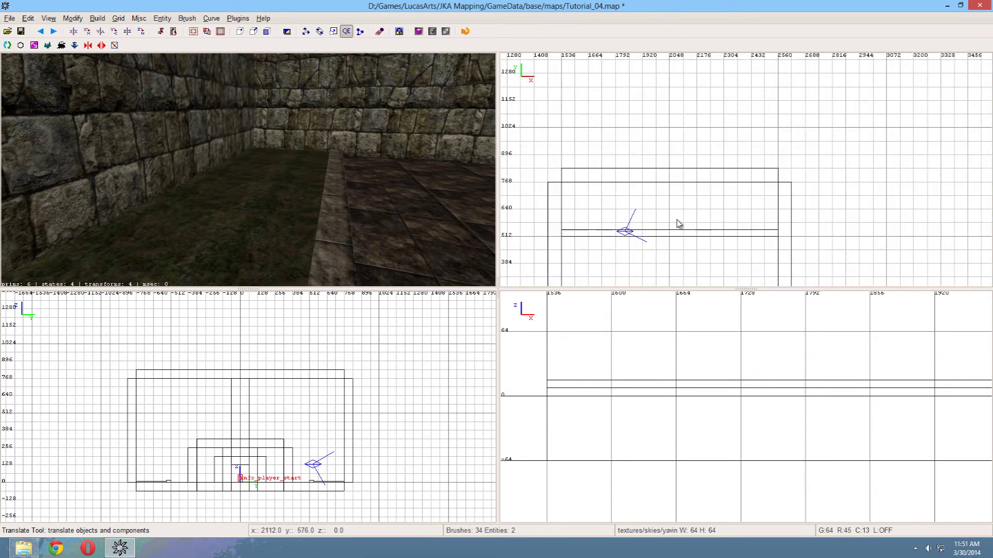
{"action": "right_click", "coordinate": [671, 214]}
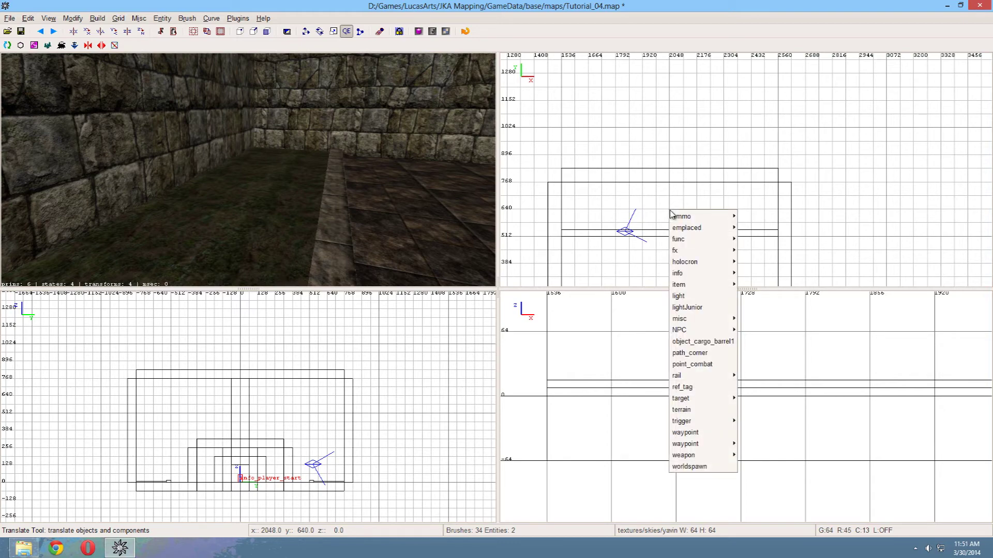
{"action": "mouse_move", "coordinate": [698, 320]}
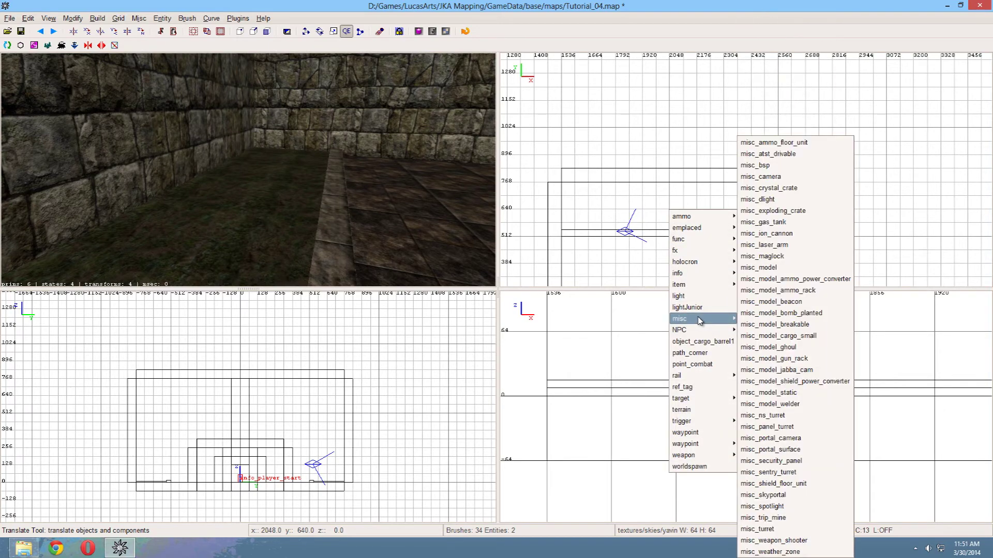
{"action": "left_click", "coordinate": [791, 268]}
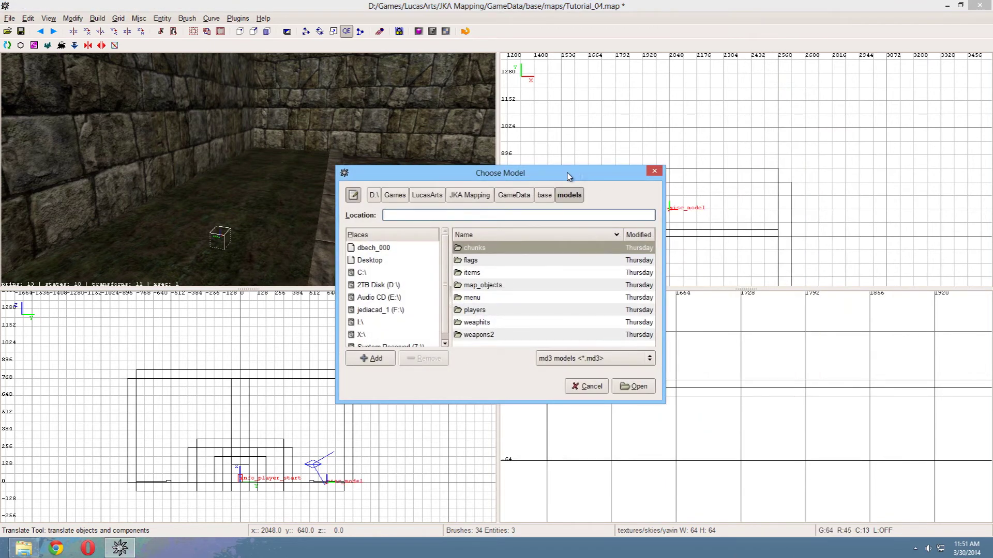
- Load grass.md3 from the models/map_objects/yavin folder as the new entity's model
{"action": "left_click_drag", "start_coordinate": [569, 176], "coordinate": [673, 142]}
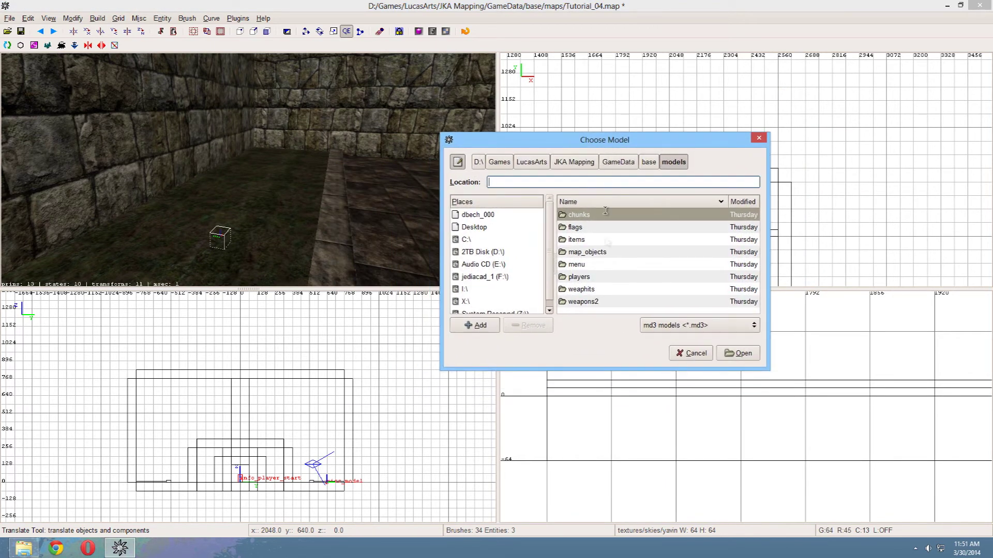
{"action": "left_click", "coordinate": [593, 255]}
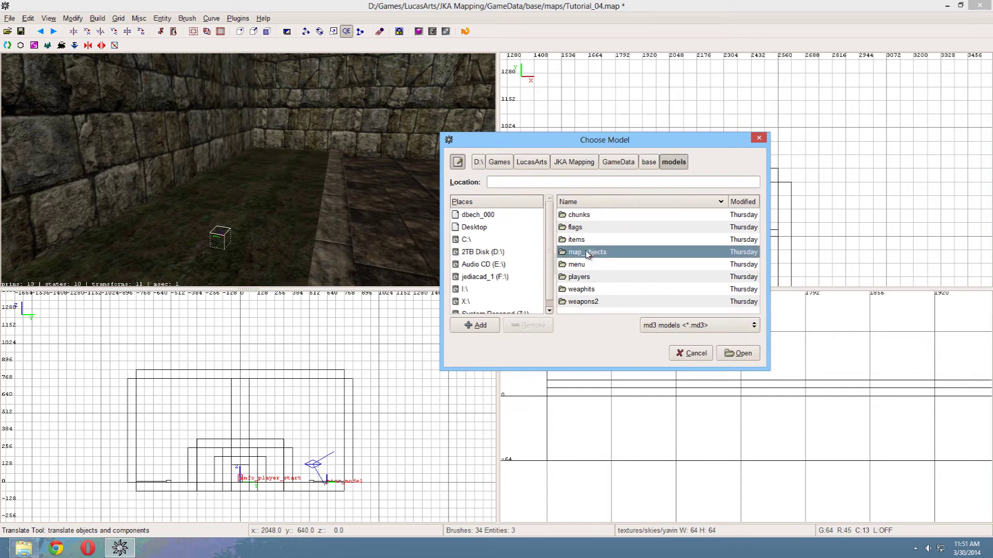
{"action": "double_click", "coordinate": [580, 252]}
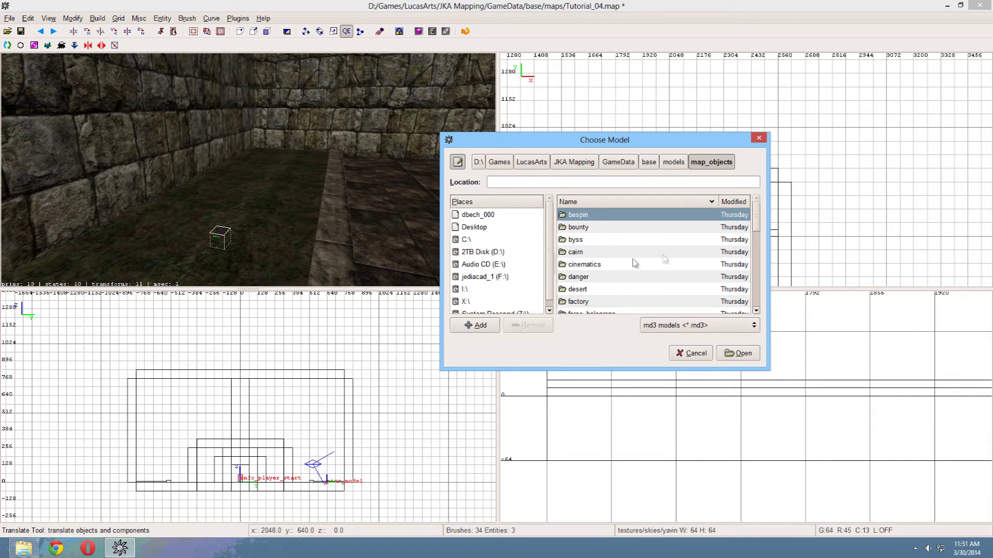
{"action": "scroll", "coordinate": [755, 228], "scroll_direction": "down", "scroll_amount": 2}
{"action": "left_click_drag", "start_coordinate": [757, 230], "coordinate": [752, 309]}
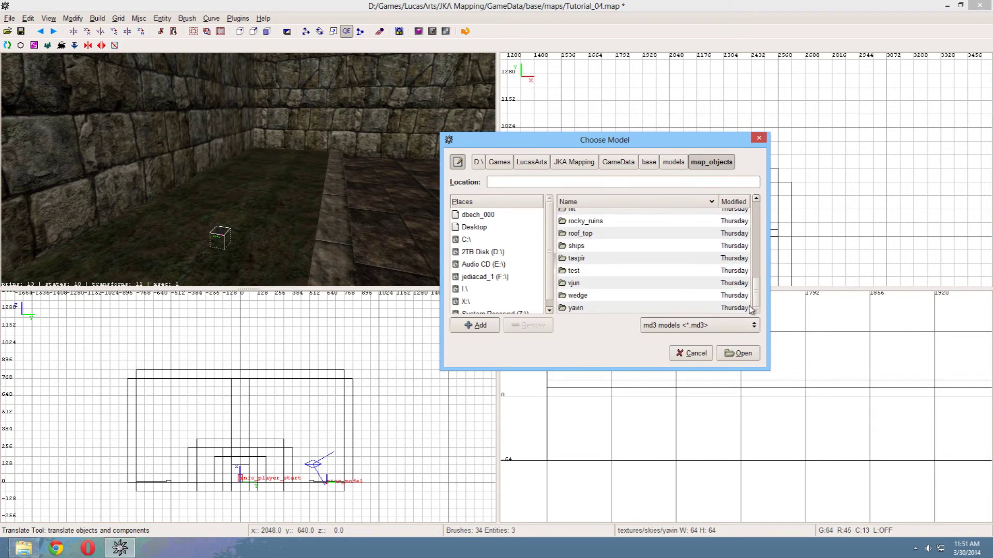
{"action": "double_click", "coordinate": [573, 308]}
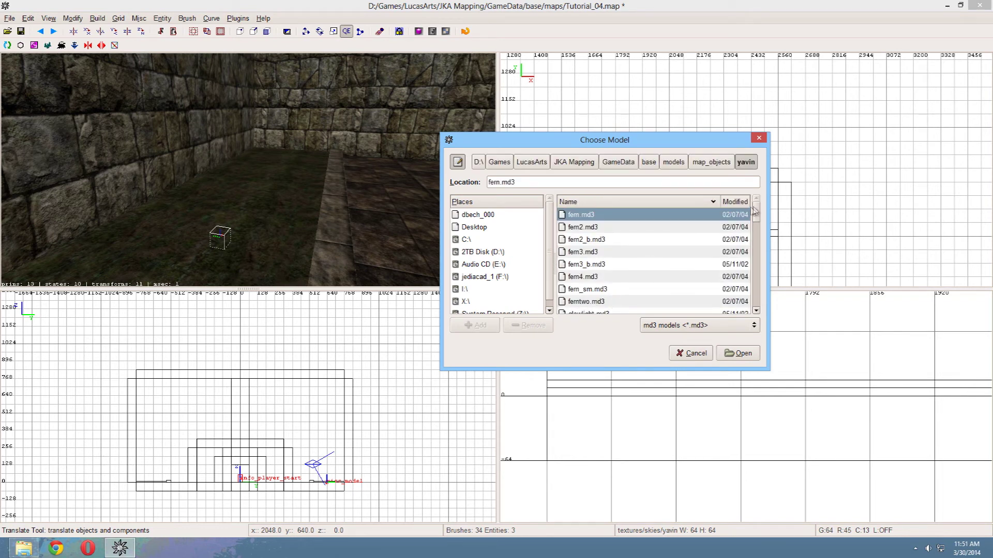
{"action": "left_click_drag", "start_coordinate": [760, 213], "coordinate": [756, 225]}
{"action": "left_click", "coordinate": [588, 257]}
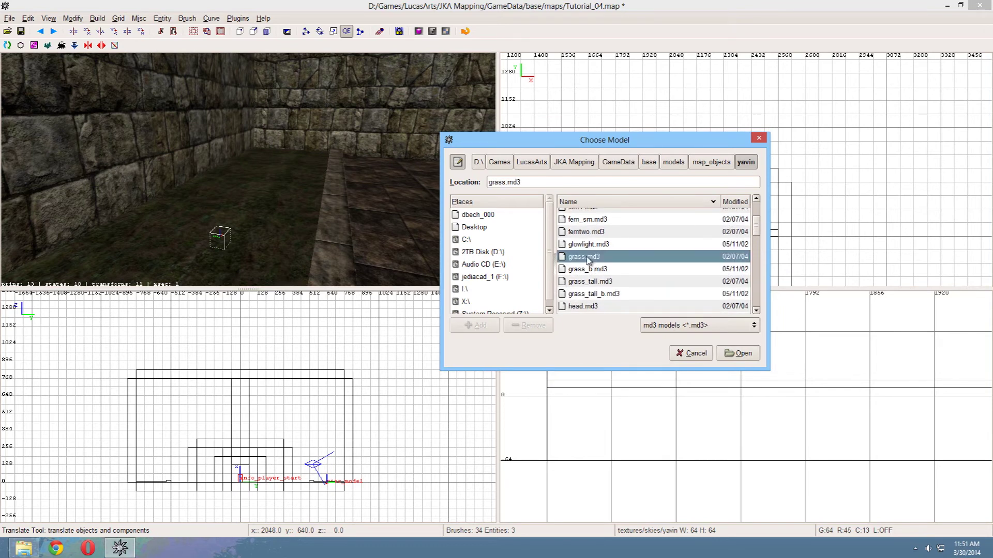
{"action": "left_click_drag", "start_coordinate": [758, 227], "coordinate": [757, 229]}
{"action": "left_click", "coordinate": [737, 353]}
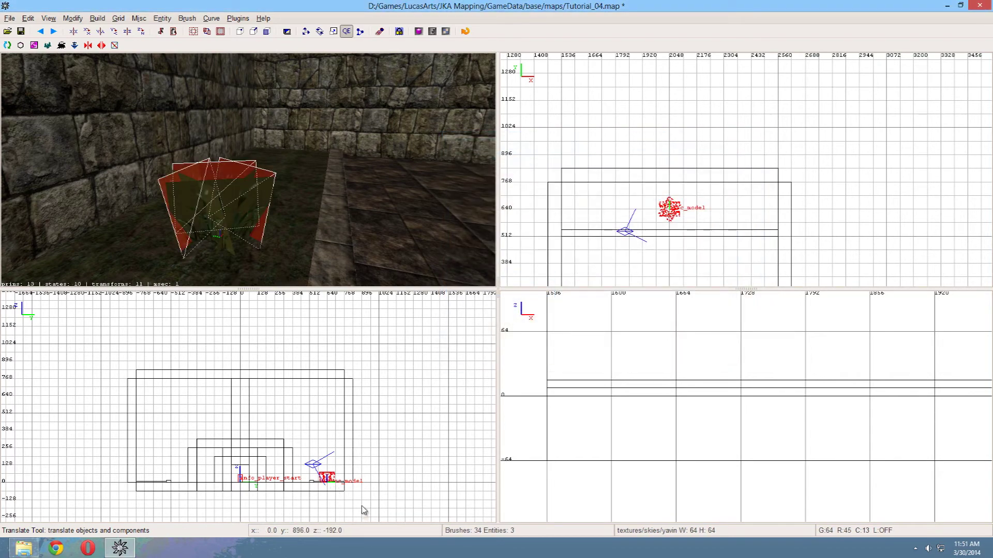
- Raise the grass model to Z 8 so its base rests on the top surface of the grass strip
{"action": "scroll", "coordinate": [341, 503], "scroll_direction": "up", "scroll_amount": 5}
{"action": "scroll", "coordinate": [359, 492], "scroll_direction": "up", "scroll_amount": 8}
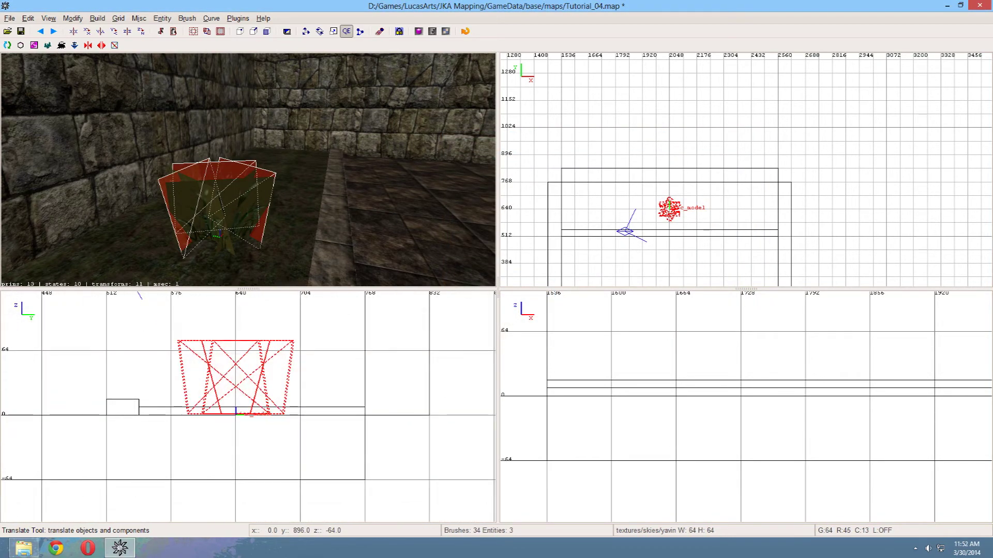
{"action": "key", "text": "3"}
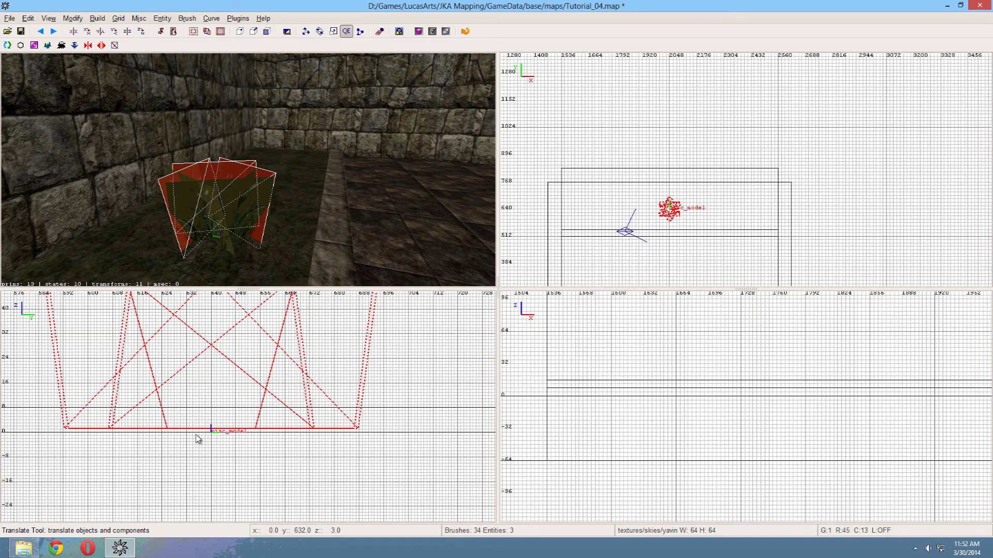
{"action": "key", "text": "4"}
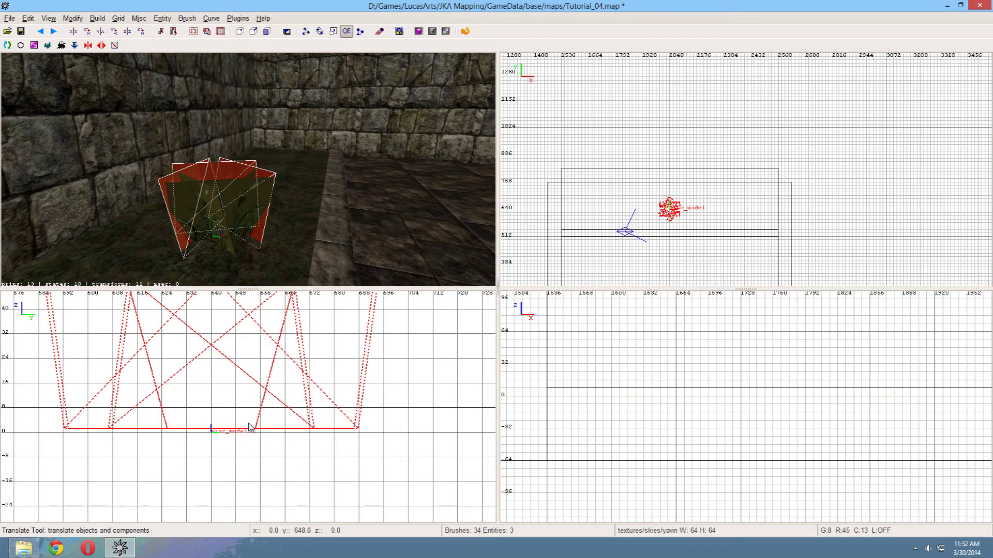
{"action": "left_click", "coordinate": [275, 255], "text": "shift"}
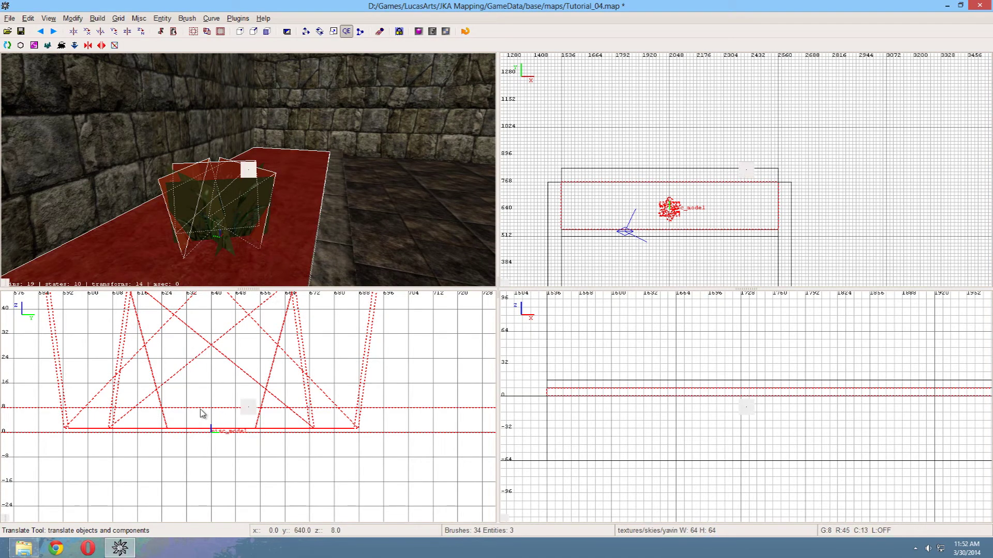
{"action": "key", "text": "Escape"}
{"action": "key", "text": "bracketleft"}
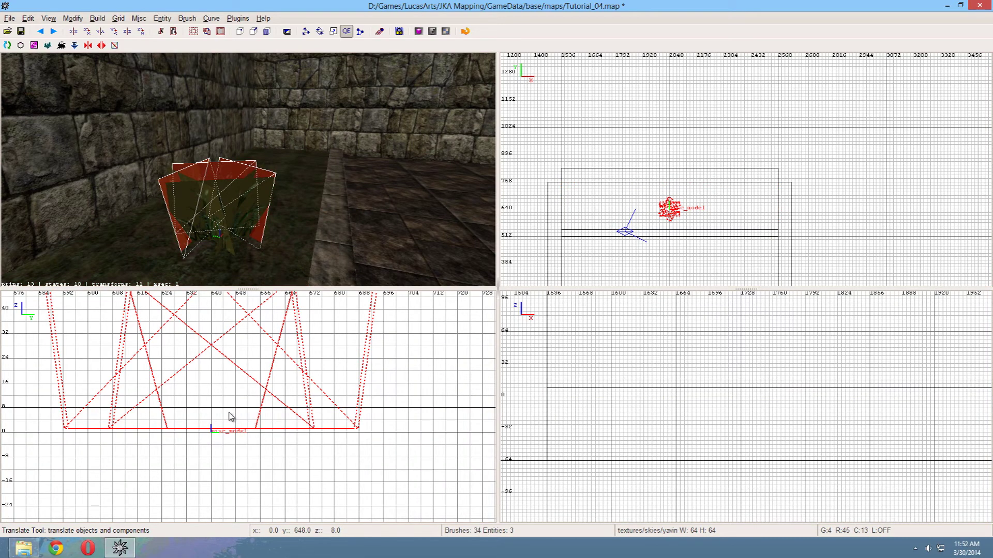
{"action": "key", "text": "bracketleft"}
{"action": "key", "text": "bracketleft"}
{"action": "left_click_drag", "start_coordinate": [231, 418], "coordinate": [229, 404]}
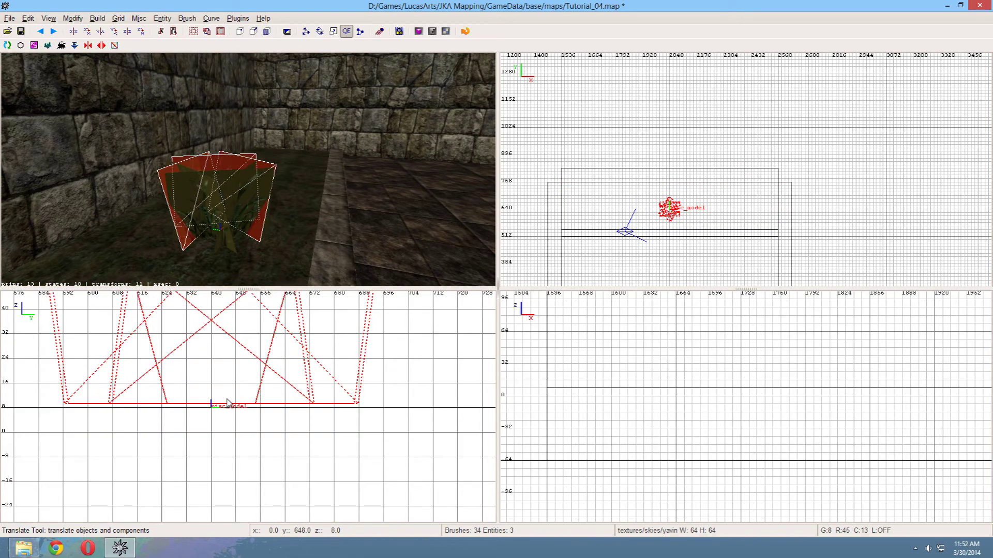
- Lower the grass model by 2 units on a grid of 1 to sink its base slightly into the strip, and deselect it
{"action": "scroll", "coordinate": [229, 403], "scroll_direction": "up", "scroll_amount": 6}
{"action": "key", "text": "bracketleft"}
{"action": "key", "text": "bracketleft"}
{"action": "key", "text": "bracketleft"}
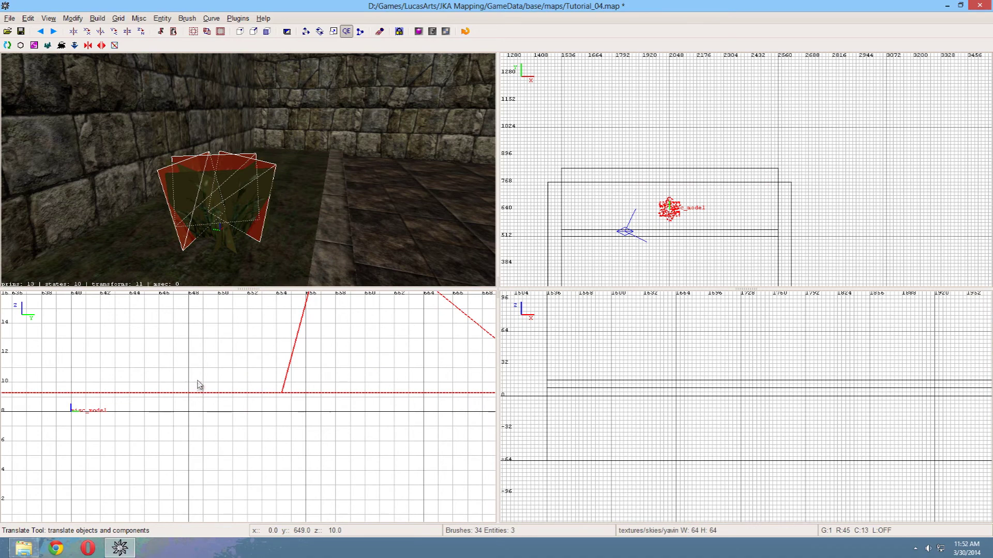
{"action": "left_click_drag", "start_coordinate": [198, 382], "coordinate": [199, 417]}
{"action": "key", "text": "Escape"}
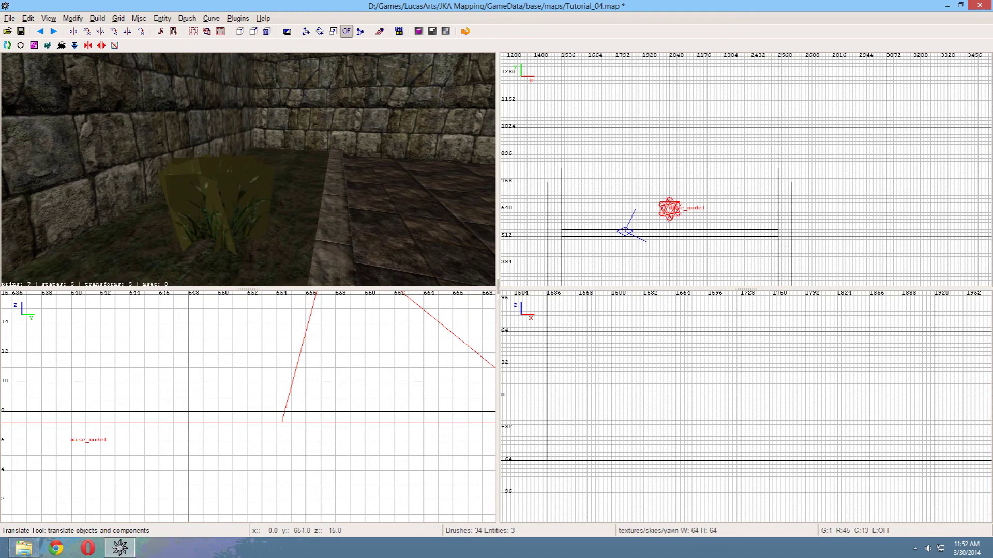
- Examine the planted grass model in the 3D view from close up and from farther back
{"action": "right_click", "coordinate": [231, 270]}
{"action": "key", "text": "Down"}
{"action": "right_click", "coordinate": [247, 165]}
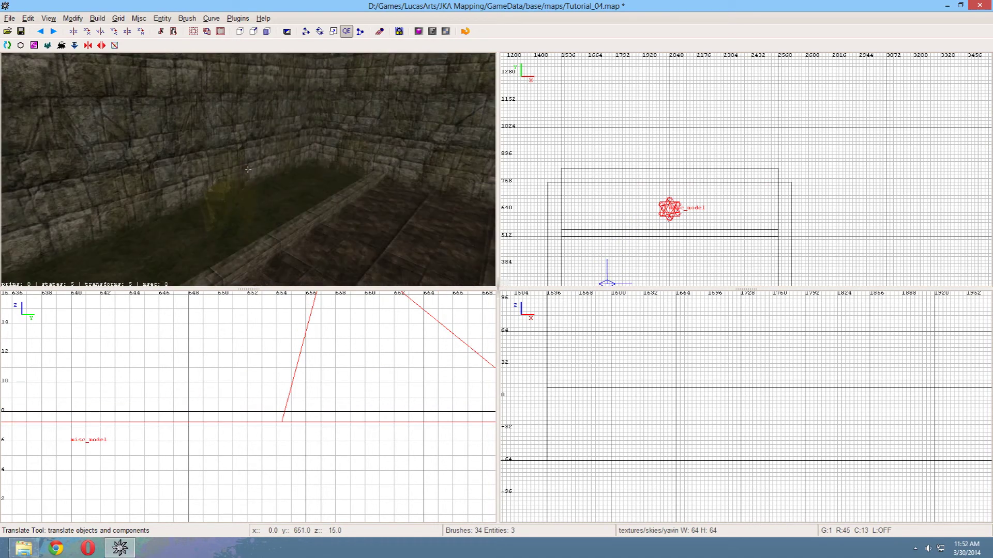
{"action": "key", "text": "Up"}
{"action": "right_click", "coordinate": [247, 159]}
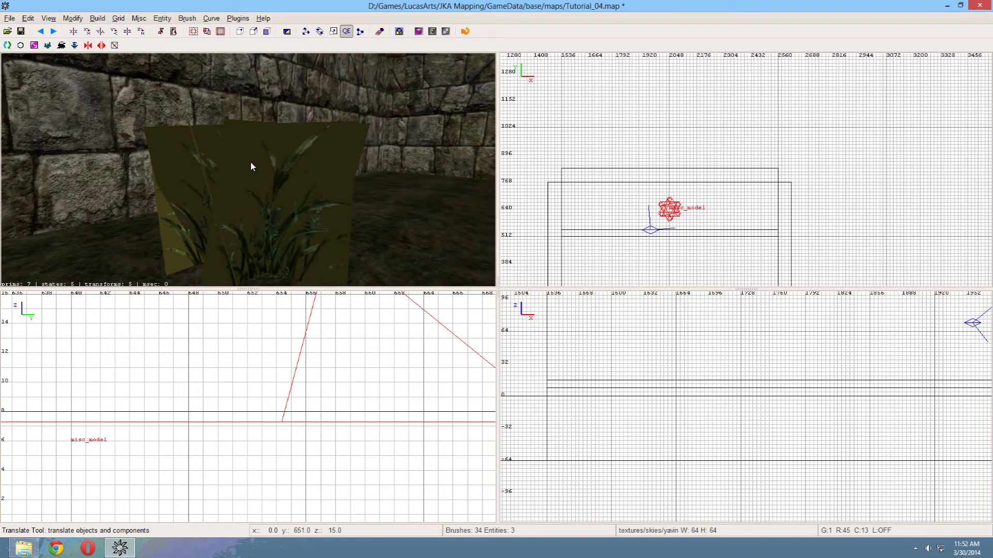
{"action": "left_click", "coordinate": [253, 168], "text": "shift"}
{"action": "key", "text": "Escape"}
{"action": "right_click", "coordinate": [261, 216]}
{"action": "key", "text": "Down"}
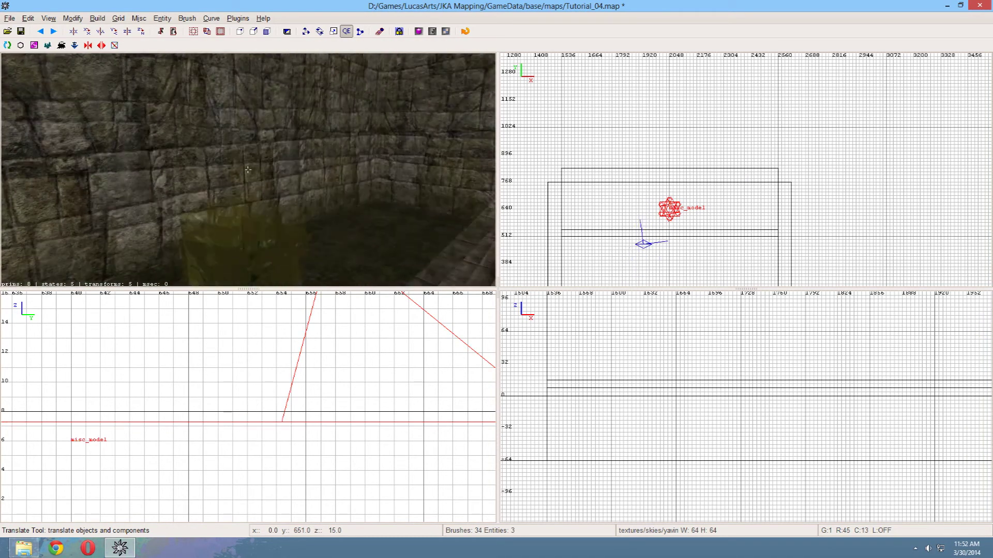
{"action": "right_click", "coordinate": [262, 215]}
- Duplicate the grass model, place the copy nearer the wall at X 1856, Y 704, and rotate it about the Z axis
{"action": "left_click", "coordinate": [286, 174], "text": "shift"}
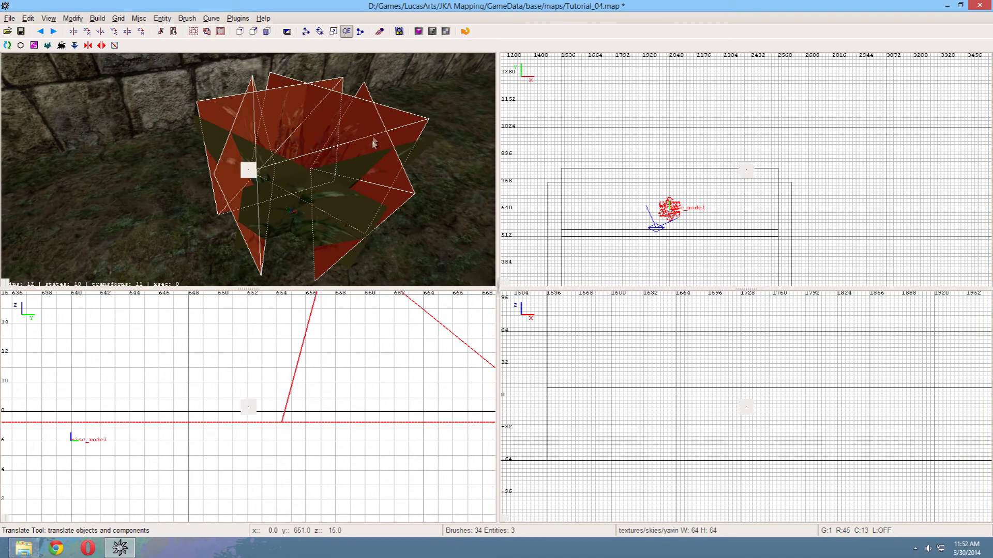
{"action": "left_click", "coordinate": [325, 167], "text": "shift"}
{"action": "left_click", "coordinate": [324, 168], "text": "shift"}
{"action": "scroll", "coordinate": [614, 180], "scroll_direction": "down", "scroll_amount": 2}
{"action": "scroll", "coordinate": [652, 219], "scroll_direction": "up", "scroll_amount": 4}
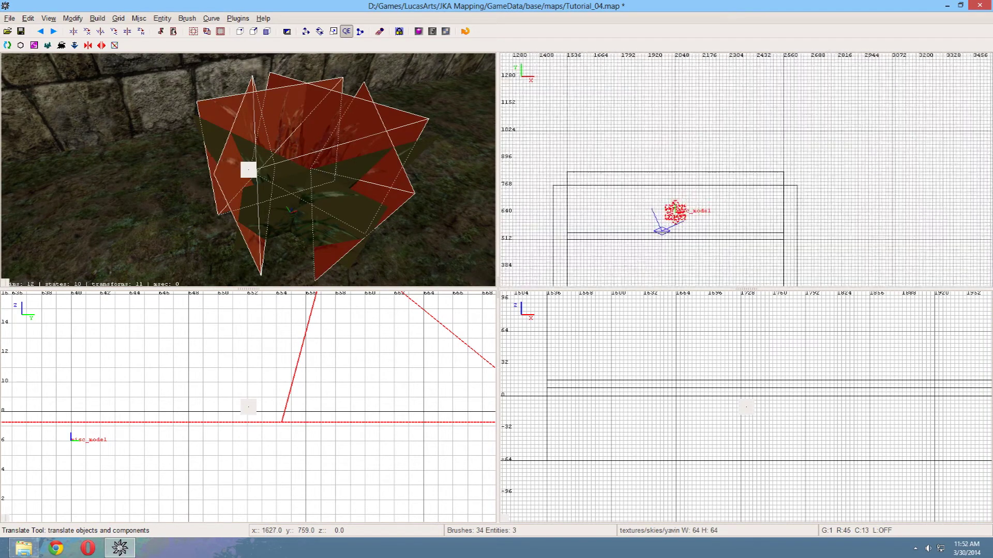
{"action": "key", "text": "8"}
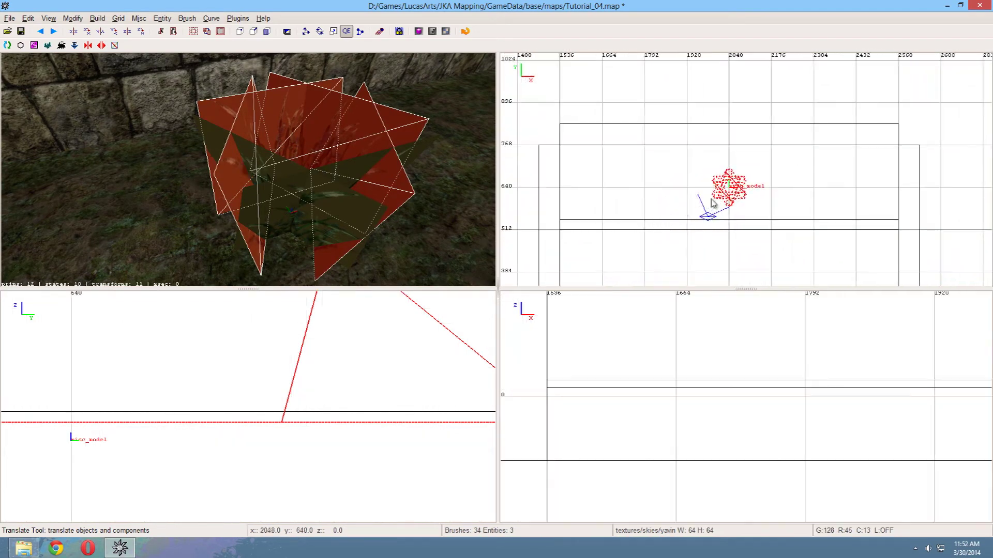
{"action": "key", "text": "7"}
{"action": "key", "text": "space"}
{"action": "left_click_drag", "start_coordinate": [736, 195], "coordinate": [675, 177]}
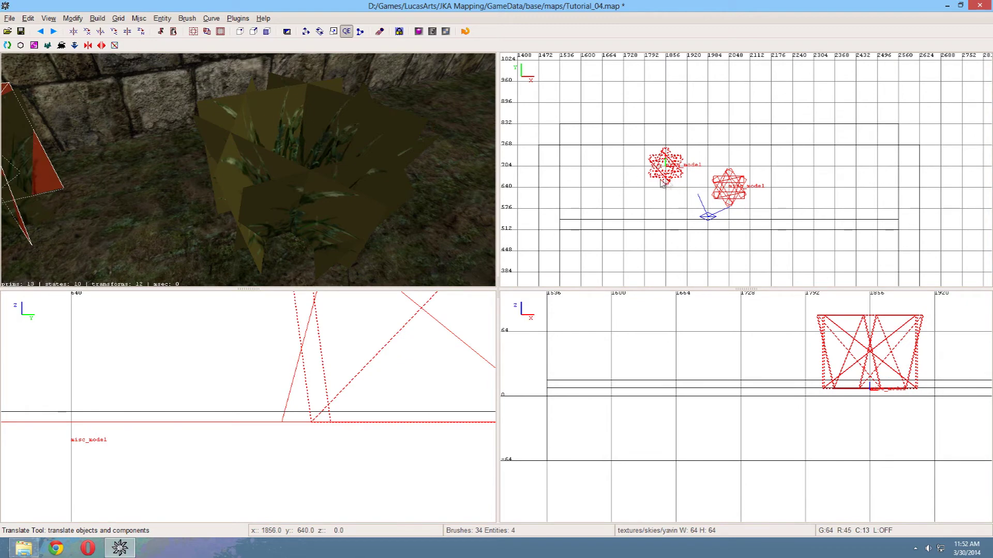
{"action": "key", "text": "5"}
{"action": "left_click", "coordinate": [145, 35]}
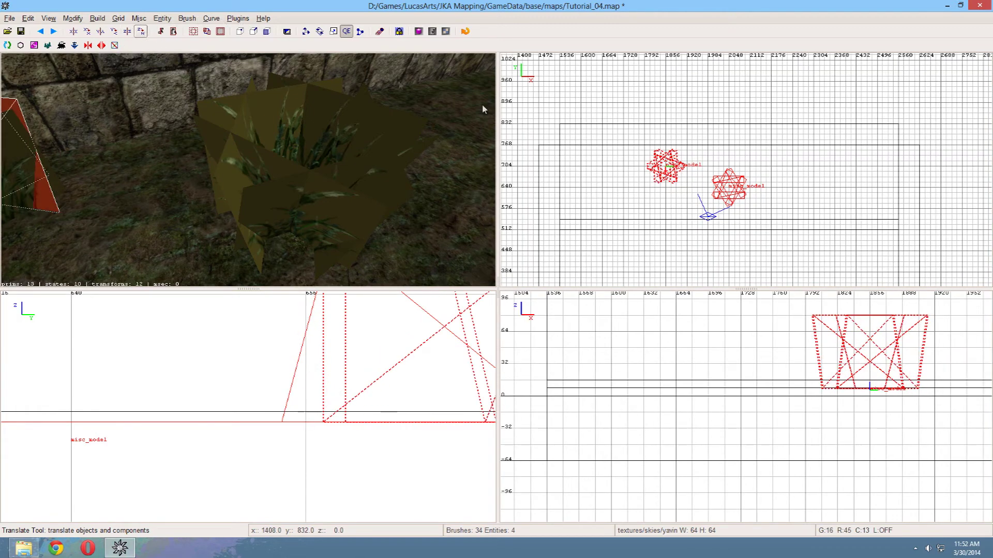
- Make another grass copy at about X 1632, Y 648 near the west end of the strip, rotated about the Z axis
{"action": "right_click_drag", "start_coordinate": [670, 180], "coordinate": [686, 182]}
{"action": "right_click", "coordinate": [280, 177]}
{"action": "scroll", "coordinate": [280, 178], "scroll_direction": "down", "scroll_amount": 2}
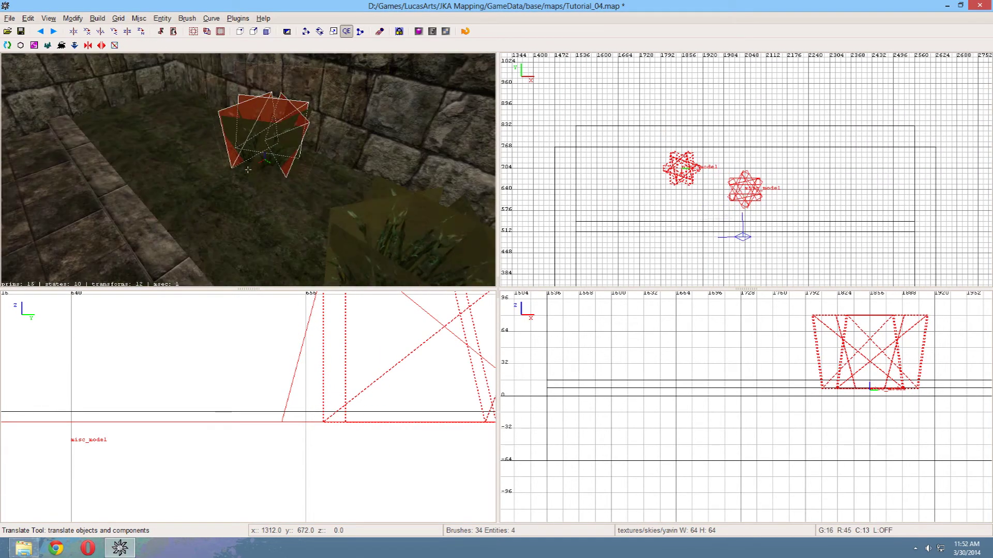
{"action": "right_click", "coordinate": [280, 178]}
{"action": "key", "text": "4"}
{"action": "key", "text": "space"}
{"action": "left_click_drag", "start_coordinate": [689, 175], "coordinate": [615, 194]}
{"action": "left_click", "coordinate": [141, 33]}
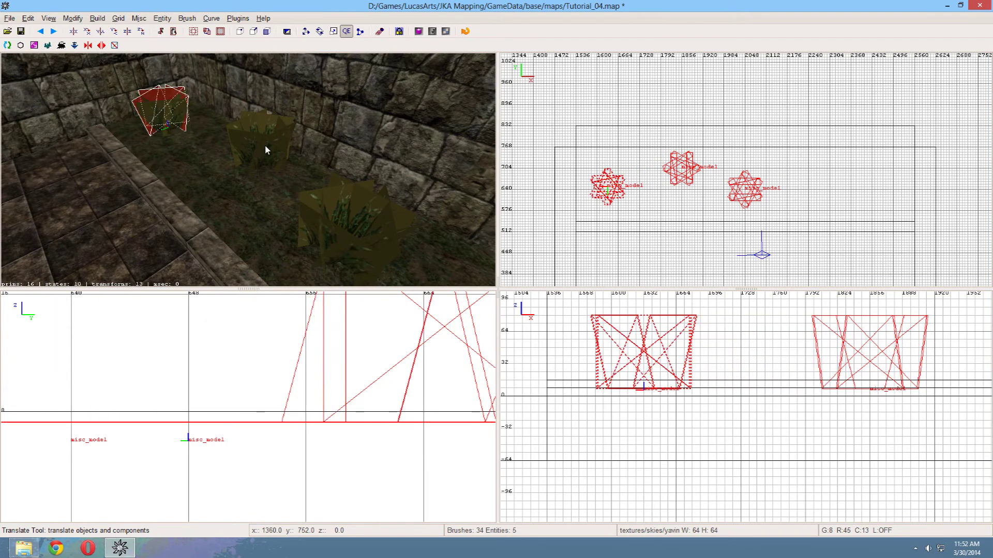
{"action": "right_click", "coordinate": [312, 197]}
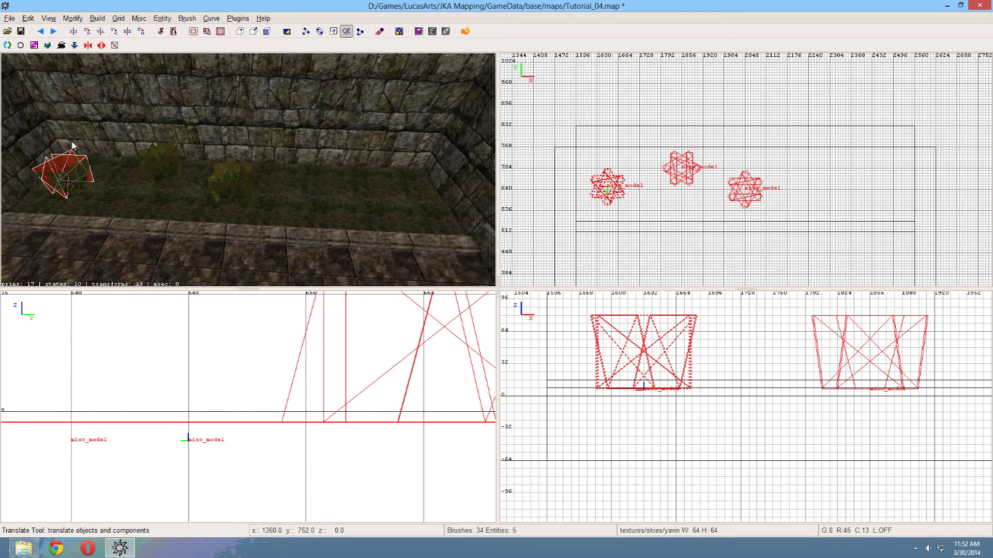
{"action": "key", "text": "Escape"}
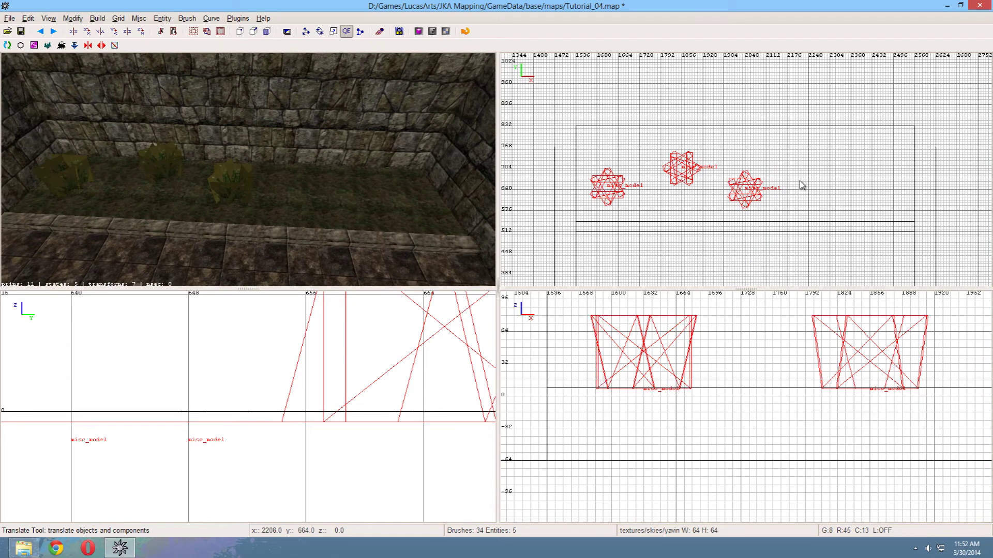
- Create a misc_model entity on the grass strip at X 2272, Y 672 with fern.md3 from the models/map_objects/yavin folder
{"action": "right_click", "coordinate": [821, 185]}
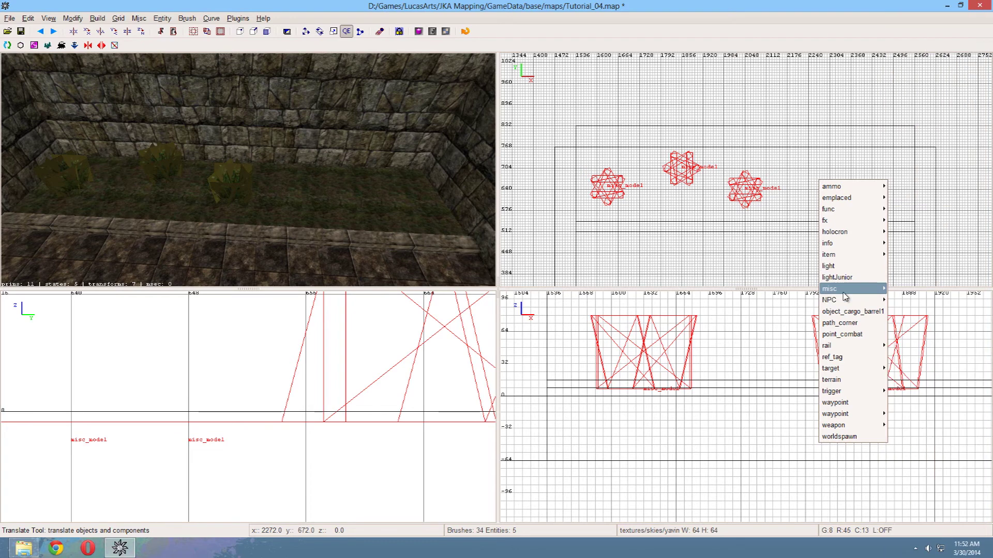
{"action": "mouse_move", "coordinate": [835, 290]}
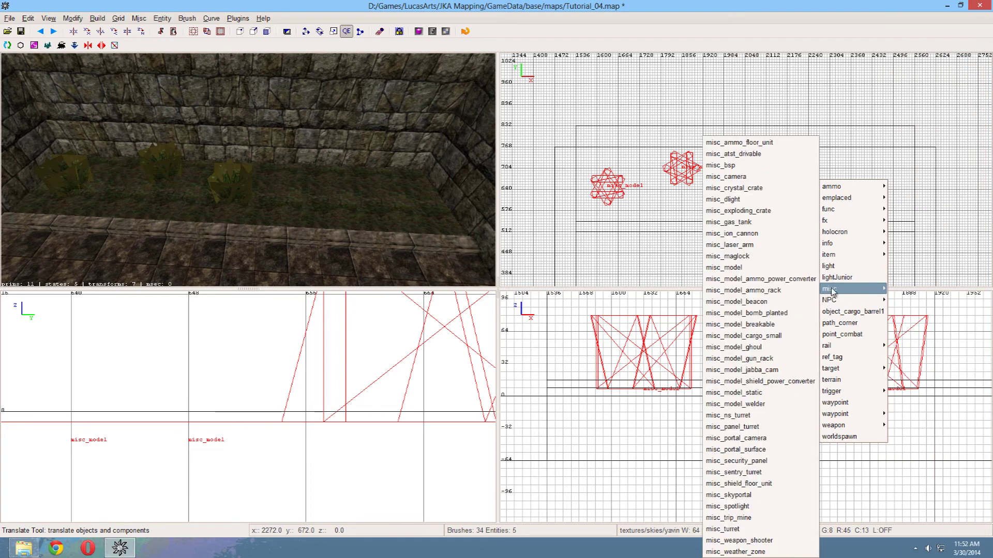
{"action": "left_click", "coordinate": [764, 269]}
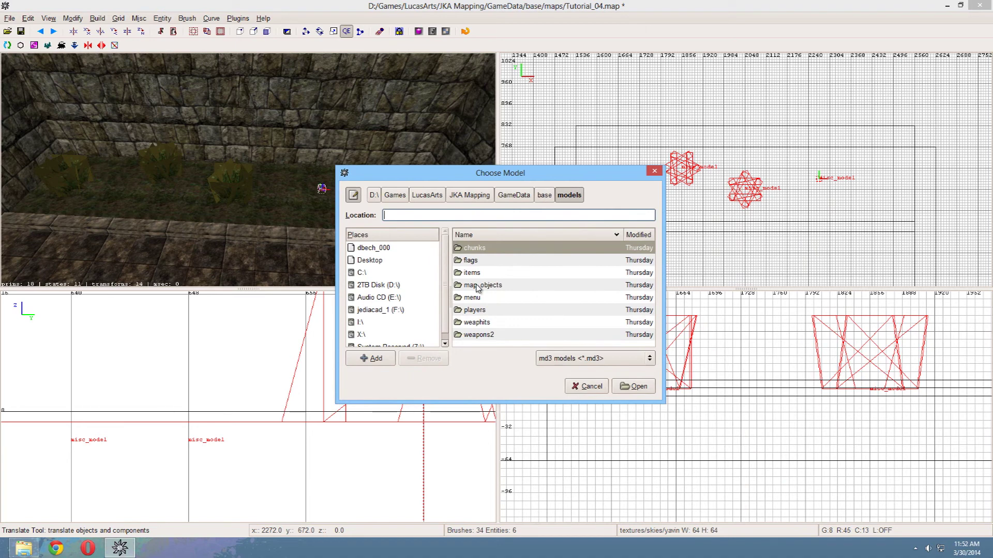
{"action": "double_click", "coordinate": [477, 286]}
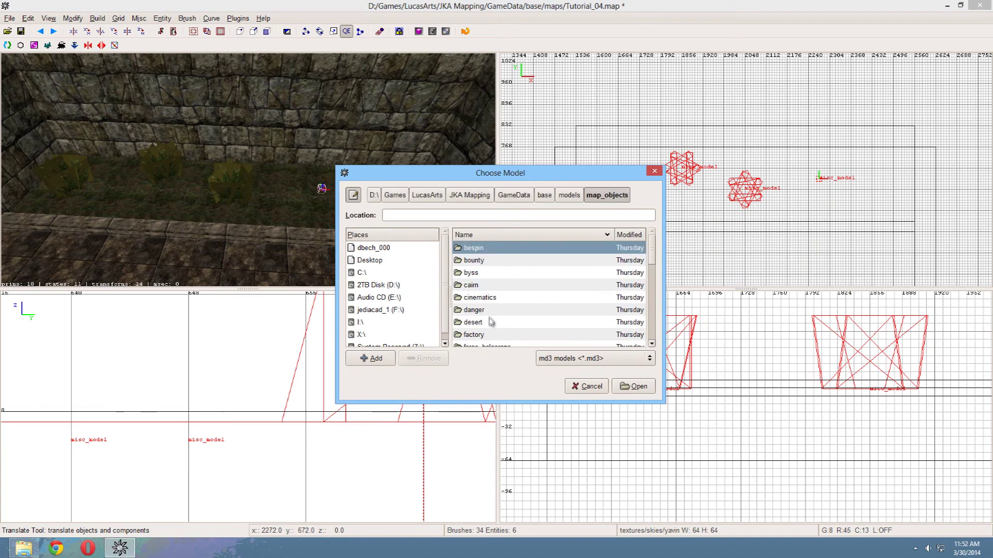
{"action": "scroll", "coordinate": [478, 331], "scroll_direction": "down", "scroll_amount": 5}
{"action": "double_click", "coordinate": [470, 341]}
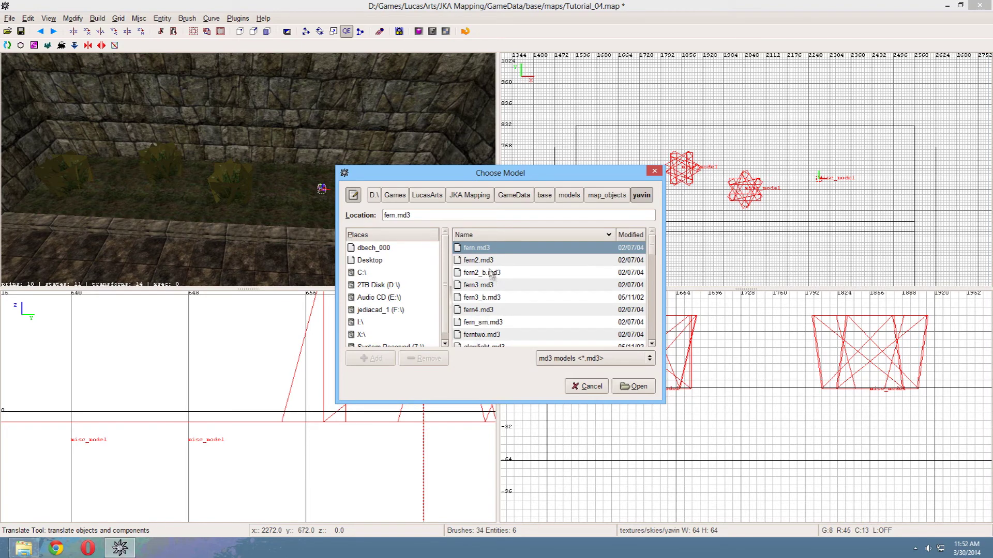
{"action": "double_click", "coordinate": [487, 253]}
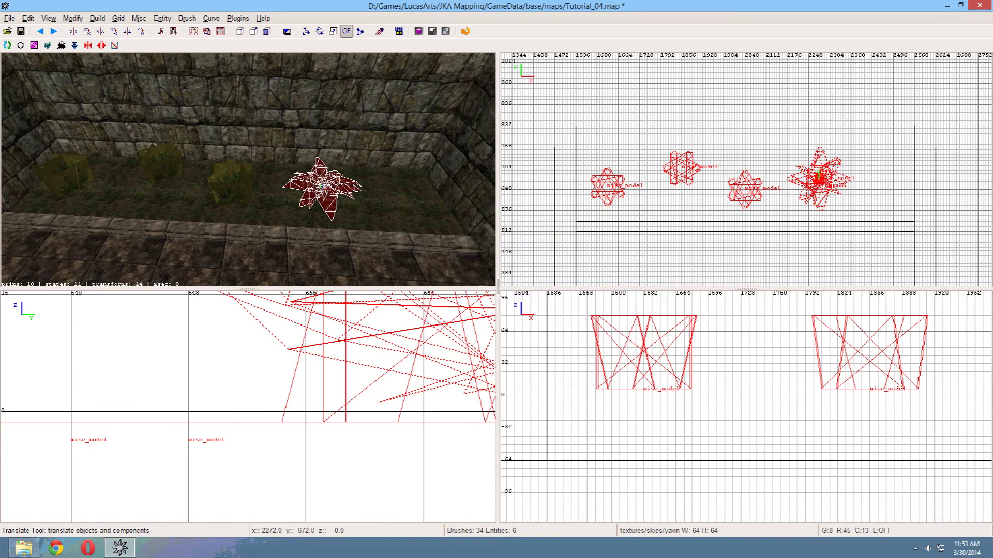
- Rotate the fern about the Z axis and move it toward the strip's east end, to about X 2448, Y 640
{"action": "key", "text": "Up"}
{"action": "key", "text": "Escape"}
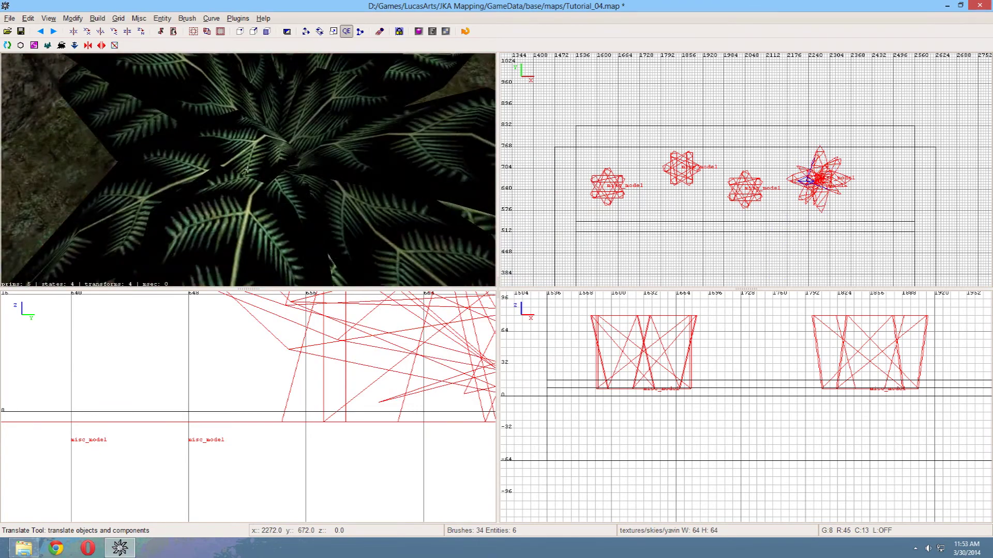
{"action": "scroll", "coordinate": [247, 170], "scroll_direction": "down", "scroll_amount": 2}
{"action": "right_click", "coordinate": [247, 170]}
{"action": "left_click", "coordinate": [271, 185], "text": "shift"}
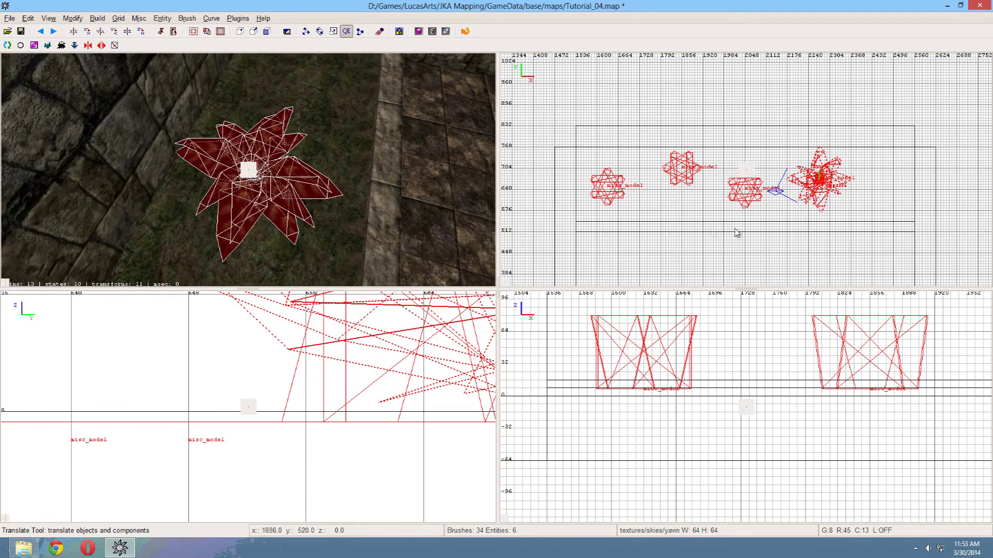
{"action": "right_click_drag", "start_coordinate": [735, 228], "coordinate": [643, 214]}
{"action": "scroll", "coordinate": [734, 229], "scroll_direction": "up", "scroll_amount": 1}
{"action": "key", "text": "5"}
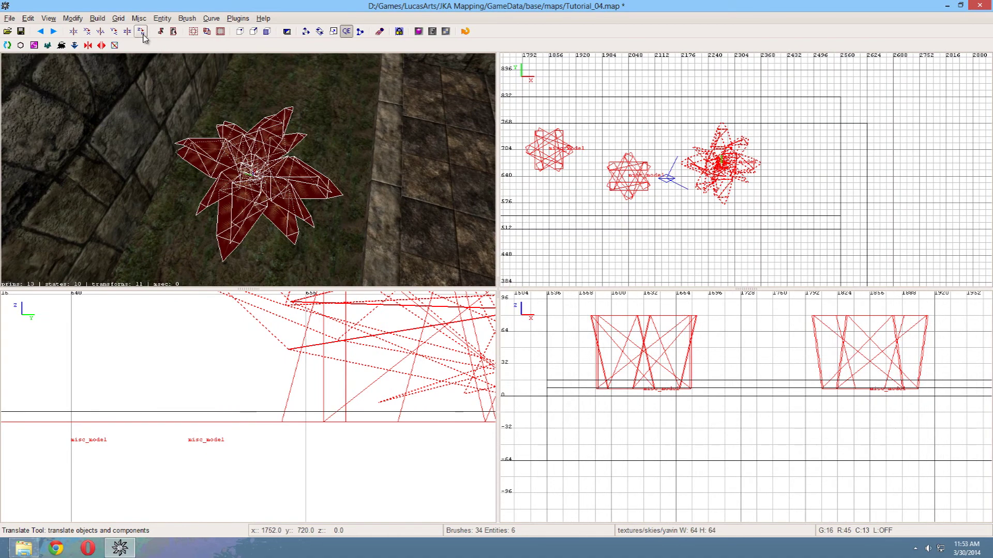
{"action": "left_click", "coordinate": [142, 32]}
{"action": "left_click_drag", "start_coordinate": [721, 161], "coordinate": [795, 175]}
{"action": "scroll", "coordinate": [794, 200], "scroll_direction": "down", "scroll_amount": 1}
{"action": "right_click", "coordinate": [248, 170]}
{"action": "right_click_drag", "start_coordinate": [248, 169], "coordinate": [270, 133]}
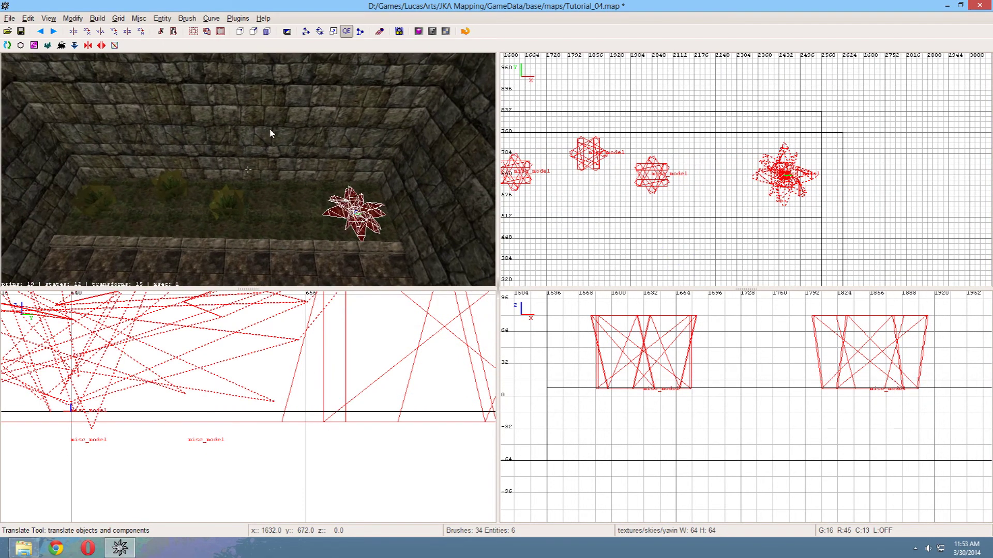
- Duplicate the fern and place the copy between the two western grass models at about X 1760, Y 640
{"action": "key", "text": "space"}
{"action": "left_click_drag", "start_coordinate": [800, 187], "coordinate": [571, 189]}
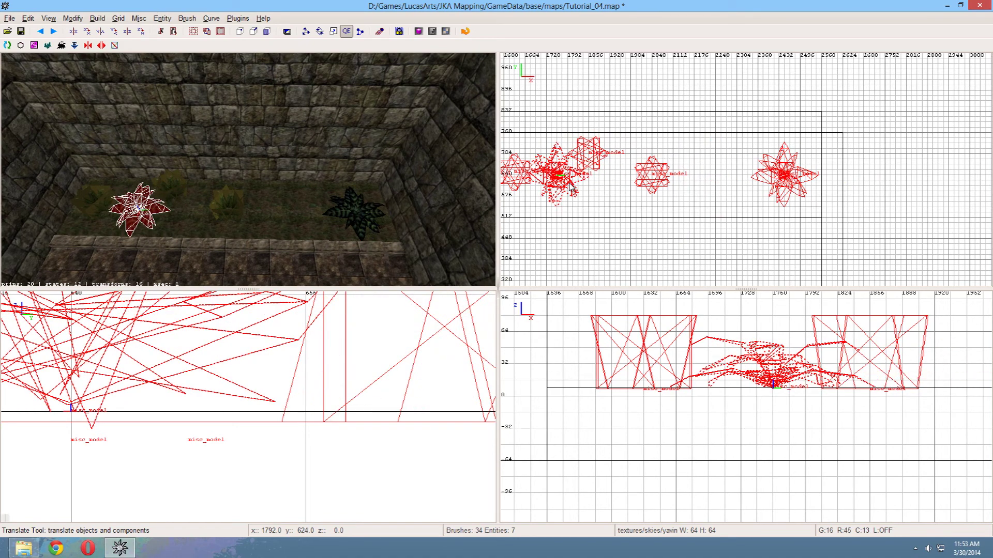
{"action": "key", "text": "Escape"}
- Duplicate all three grass and two fern models and place the copies on the opposite grass strip at about Y -672
{"action": "right_click", "coordinate": [153, 201]}
{"action": "key", "text": "Up"}
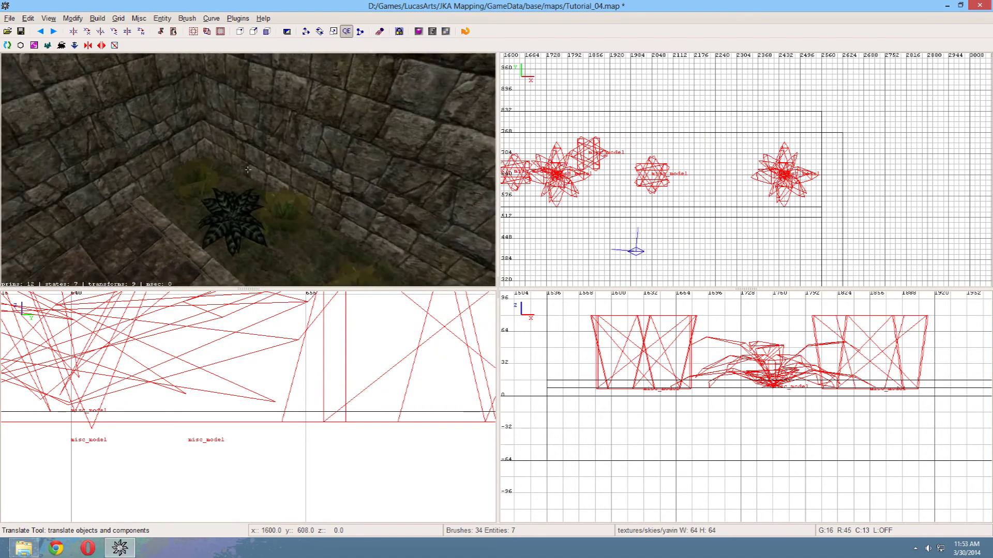
{"action": "key", "text": "Up"}
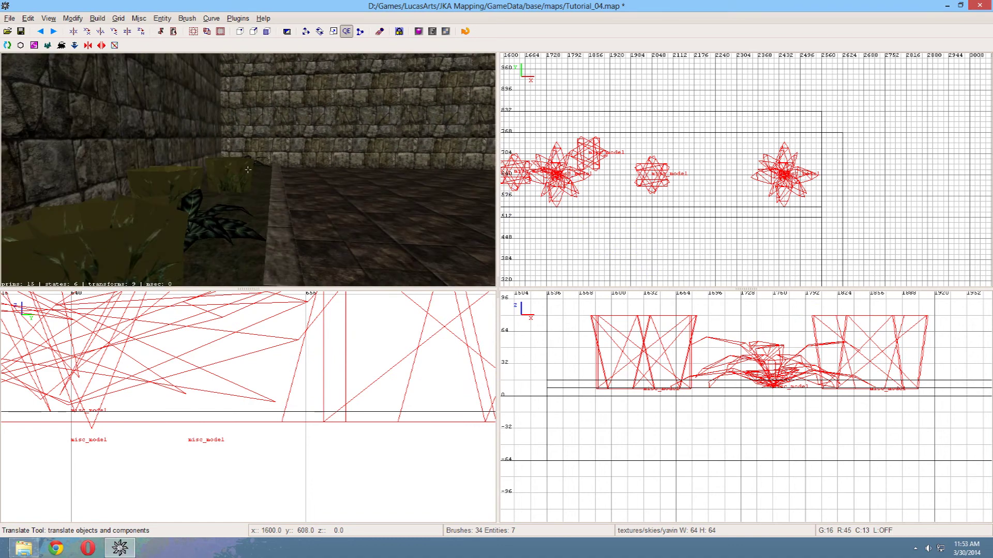
{"action": "key", "text": "Down"}
{"action": "key", "text": "Down"}
{"action": "right_click", "coordinate": [153, 200]}
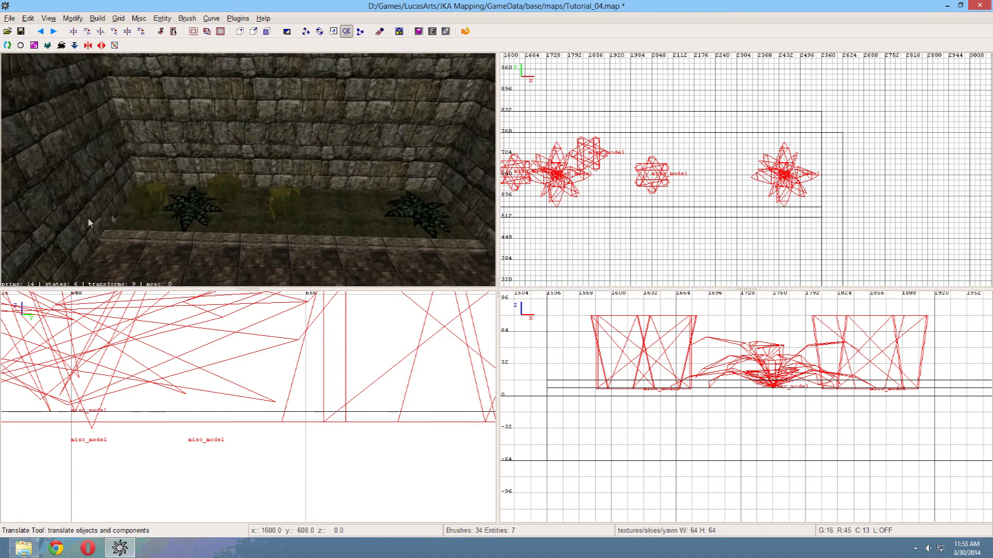
{"action": "left_click_drag", "start_coordinate": [153, 196], "coordinate": [300, 214], "text": "shift"}
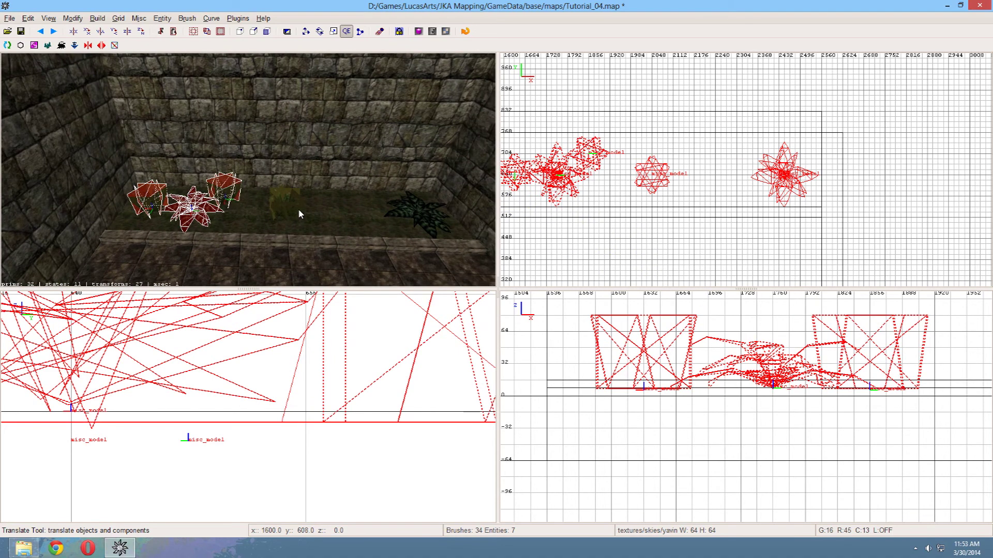
{"action": "left_click", "coordinate": [428, 213], "text": "shift"}
{"action": "scroll", "coordinate": [656, 221], "scroll_direction": "down", "scroll_amount": 5}
{"action": "scroll", "coordinate": [691, 142], "scroll_direction": "up", "scroll_amount": 3}
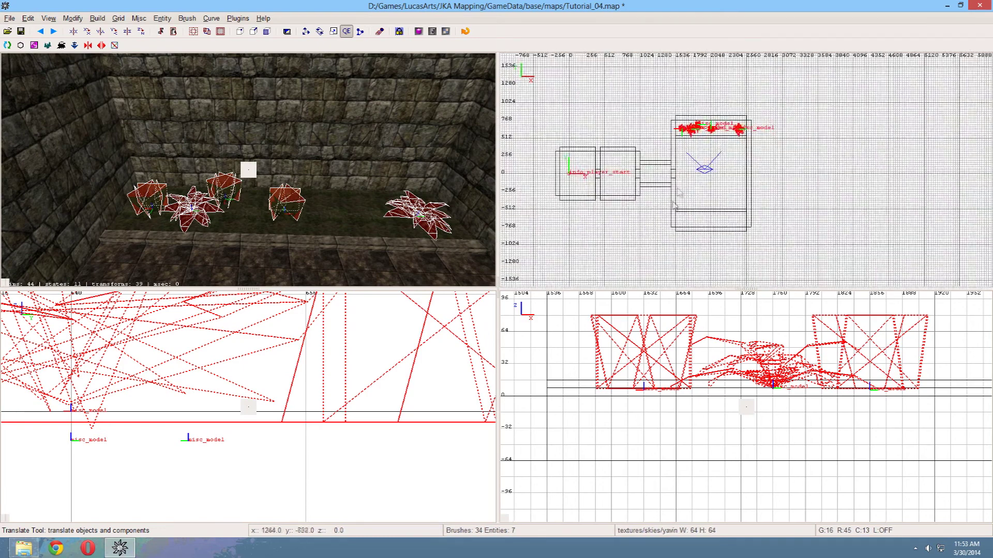
{"action": "key", "text": "space"}
{"action": "left_click_drag", "start_coordinate": [663, 111], "coordinate": [662, 251]}
- Move the southern strip's middle grass and western fern east together by about 256 units, to about X 2320 and X 2040
{"action": "right_click", "coordinate": [248, 170]}
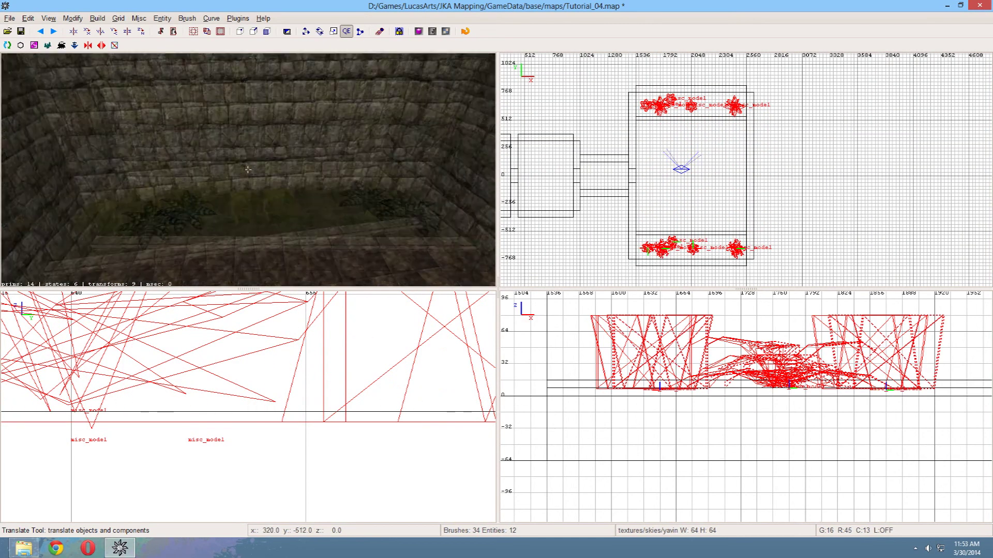
{"action": "key", "text": "Up"}
{"action": "right_click", "coordinate": [249, 170]}
{"action": "key", "text": "Escape"}
{"action": "left_click", "coordinate": [259, 190], "text": "shift"}
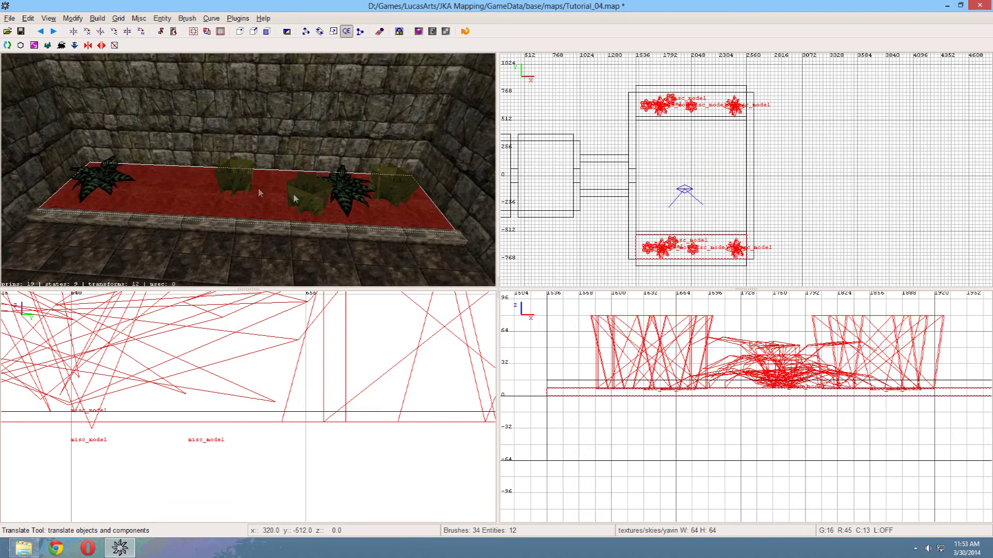
{"action": "key", "text": "Escape"}
{"action": "left_click", "coordinate": [240, 176], "text": "shift"}
{"action": "left_click", "coordinate": [344, 189], "text": "shift"}
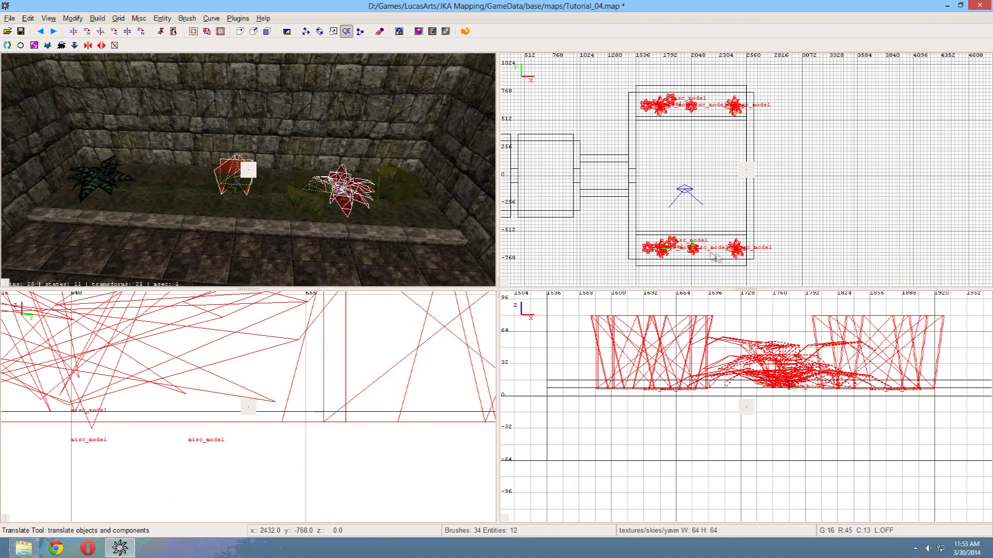
{"action": "left_click_drag", "start_coordinate": [689, 250], "coordinate": [723, 250]}
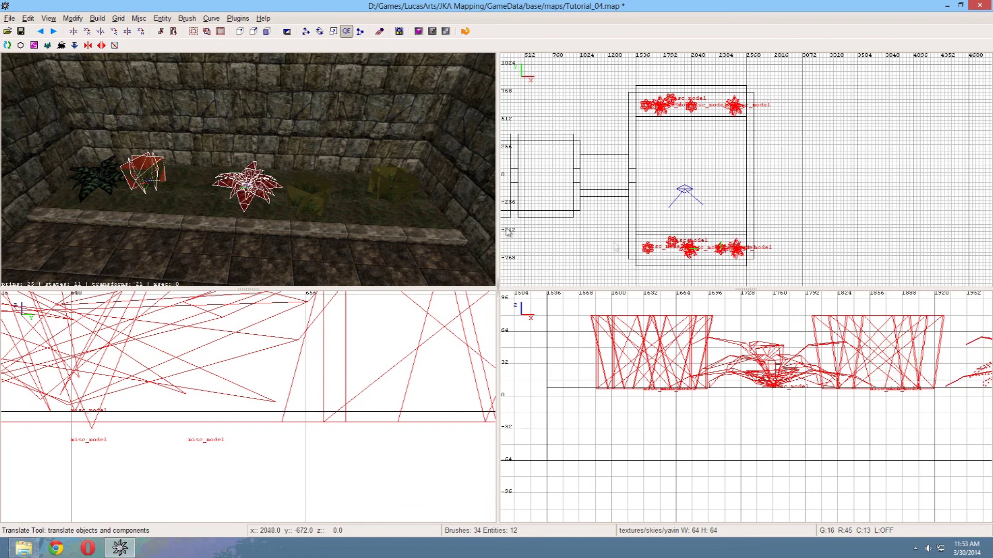
- Move the southern strip's westernmost grass to about X 1744 and place a duplicate of it at about X 2184, Y -624
{"action": "key", "text": "Escape"}
{"action": "left_click", "coordinate": [89, 178], "text": "shift"}
{"action": "key", "text": "Escape"}
{"action": "left_click", "coordinate": [396, 190], "text": "shift"}
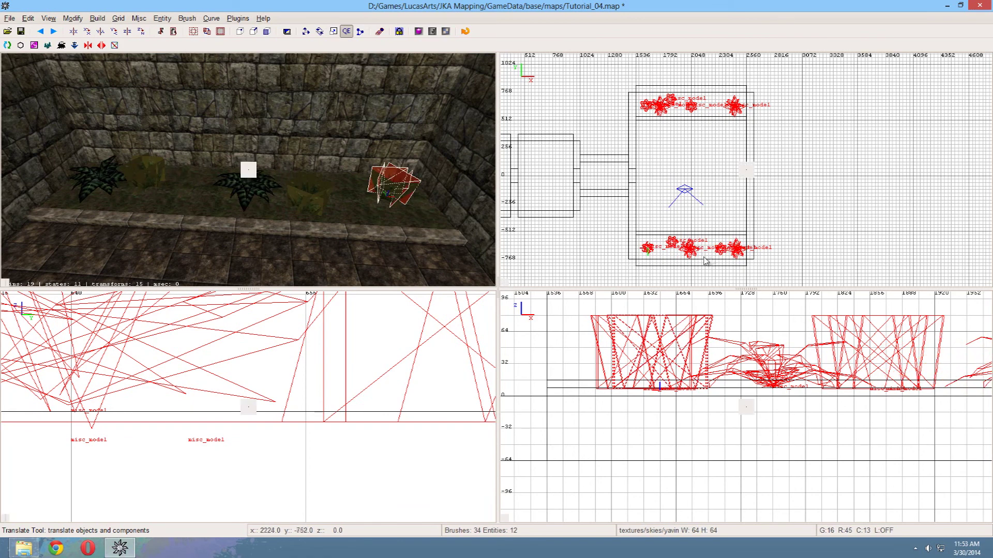
{"action": "left_click_drag", "start_coordinate": [650, 252], "coordinate": [662, 253]}
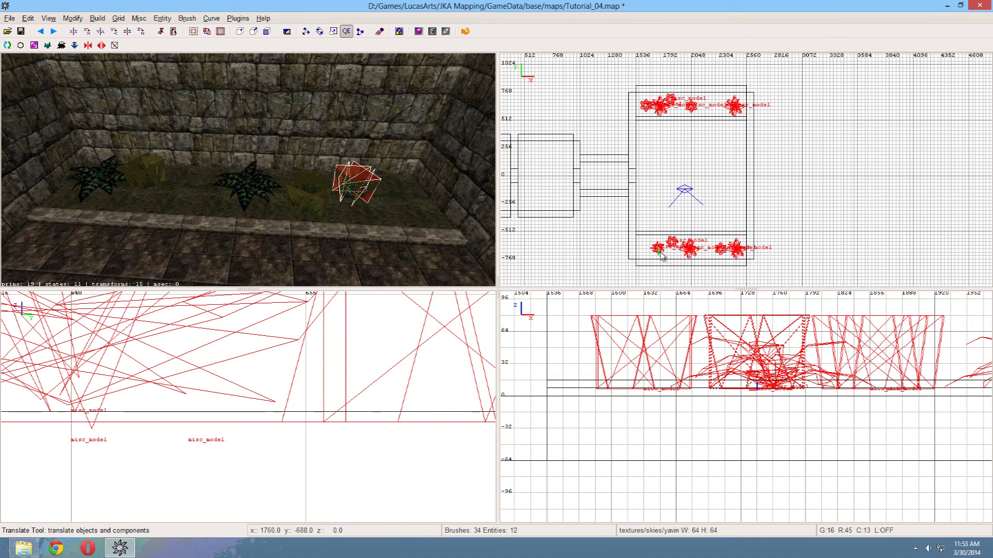
{"action": "left_click_drag", "start_coordinate": [661, 248], "coordinate": [708, 242]}
{"action": "key", "text": "Escape"}
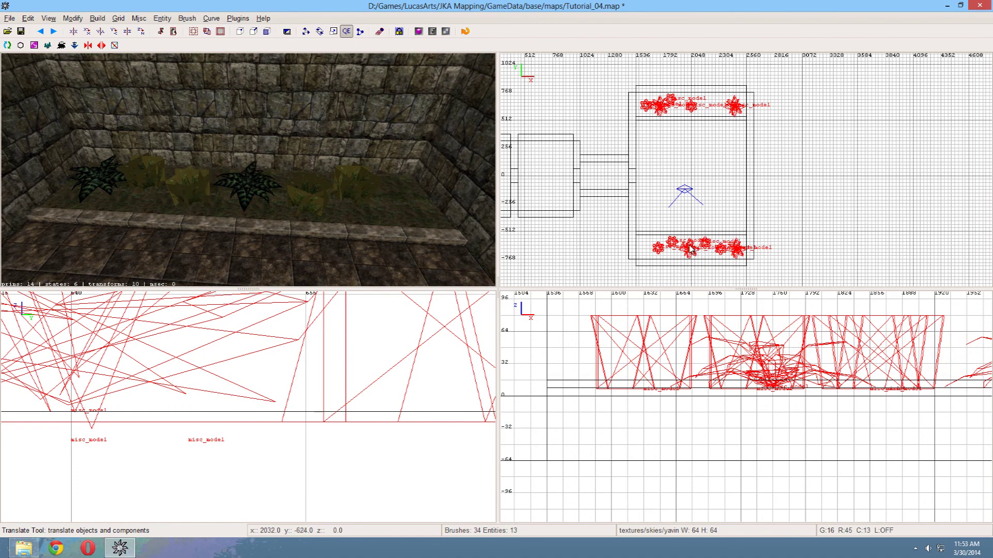
- Duplicate the southern strip's middle fern and place the copy at the strip's west end, at about X 1616
{"action": "left_click", "coordinate": [263, 191], "text": "shift"}
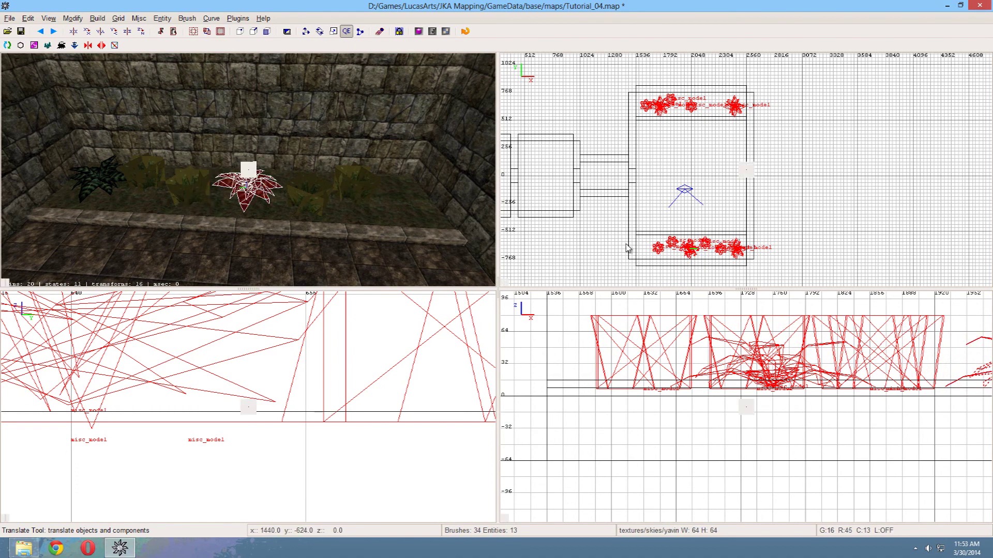
{"action": "key", "text": "space"}
{"action": "left_click_drag", "start_coordinate": [627, 249], "coordinate": [584, 248]}
{"action": "key", "text": "Escape"}
{"action": "right_click", "coordinate": [262, 230]}
{"action": "key", "text": "Up"}
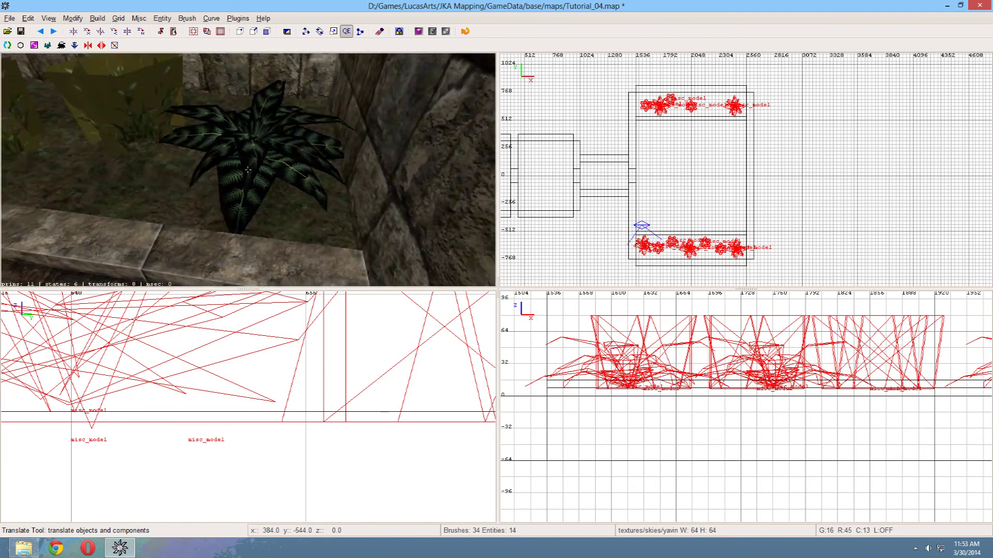